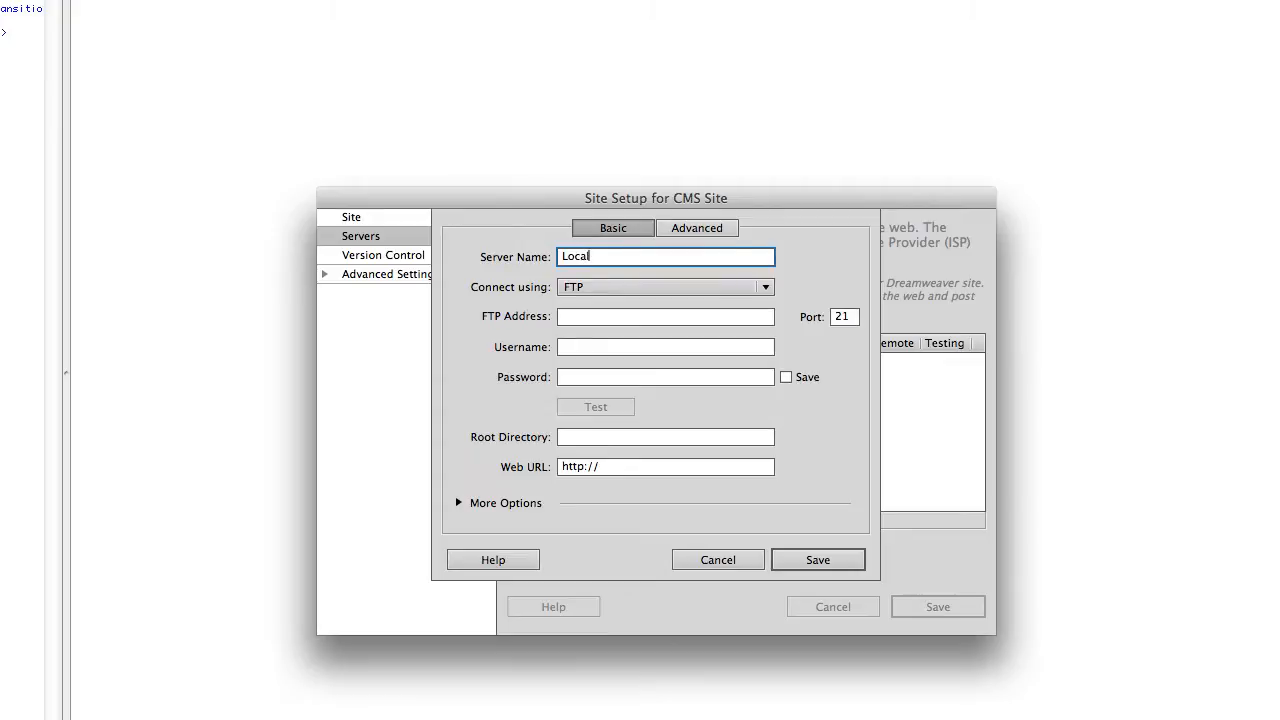
Connect the Localhost server via Local/Network to the cms-site folder with Web URL localhost/cms-site.
click(641, 298)
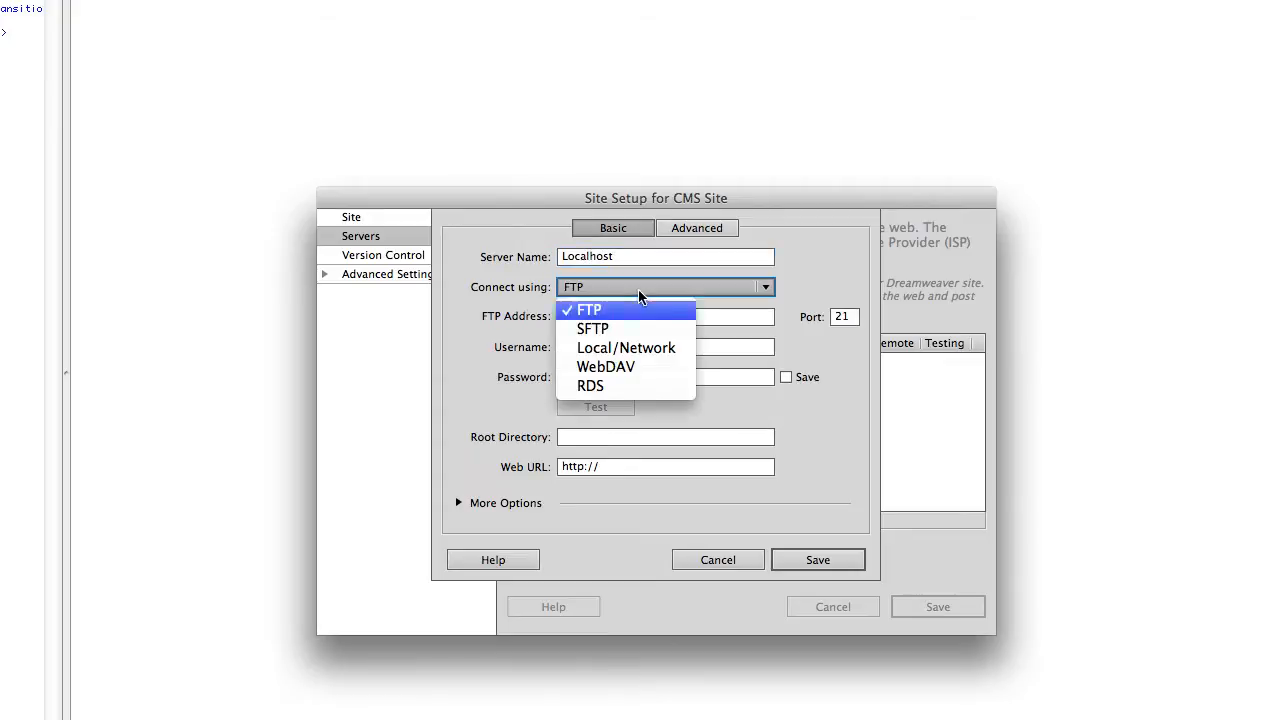
click(628, 348)
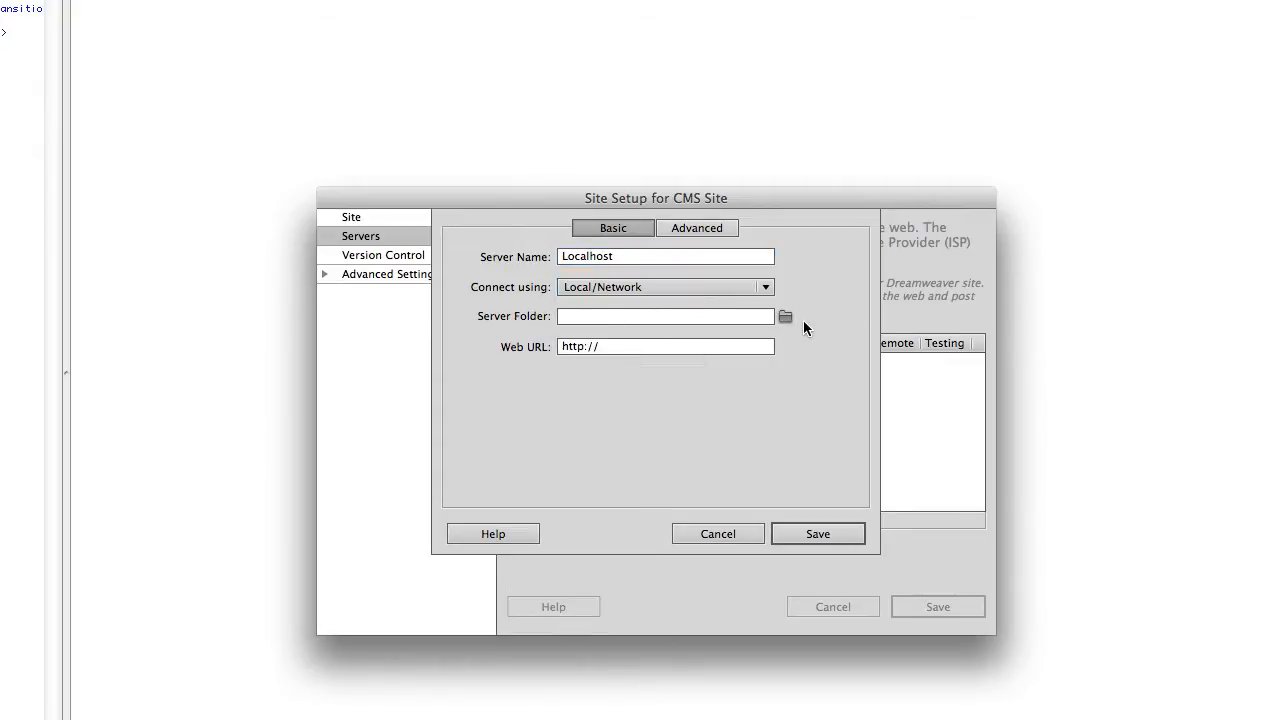
click(785, 317)
key(Return)
click(642, 345)
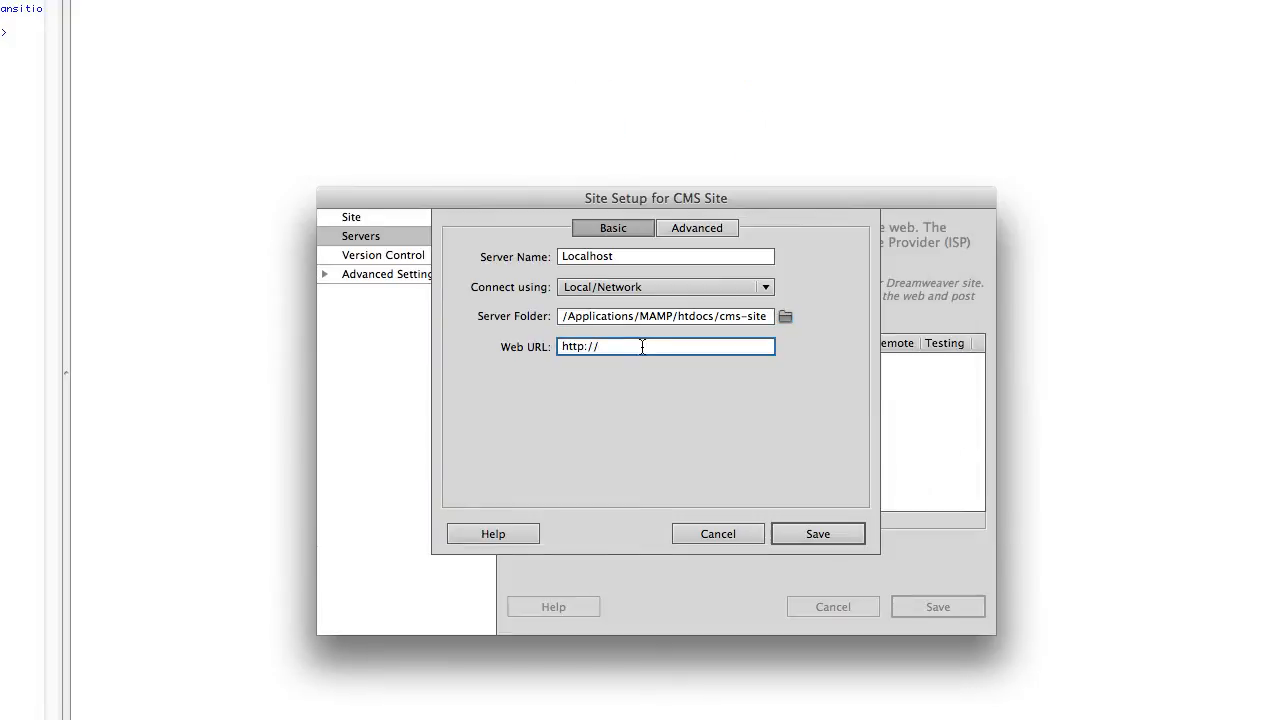
text(localhost/cms-site)
Save Localhost as a testing server rather than remote, and save the site setup.
click(805, 533)
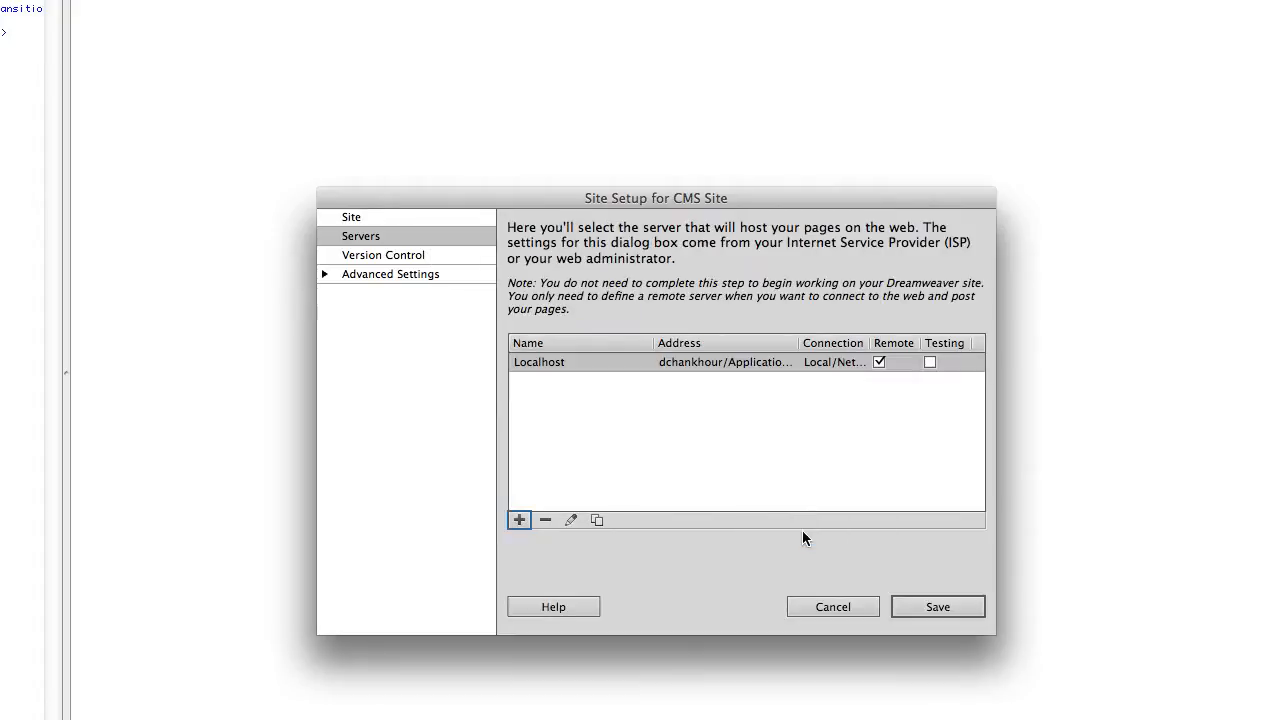
click(879, 363)
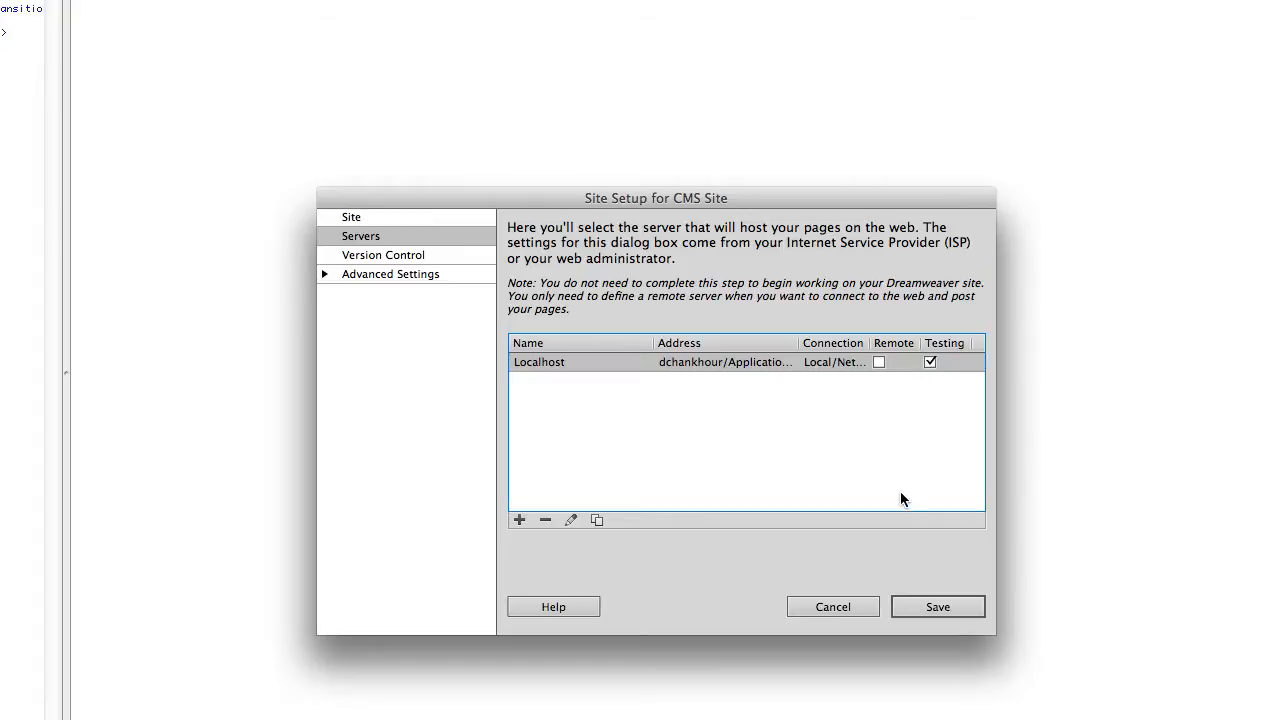
click(932, 606)
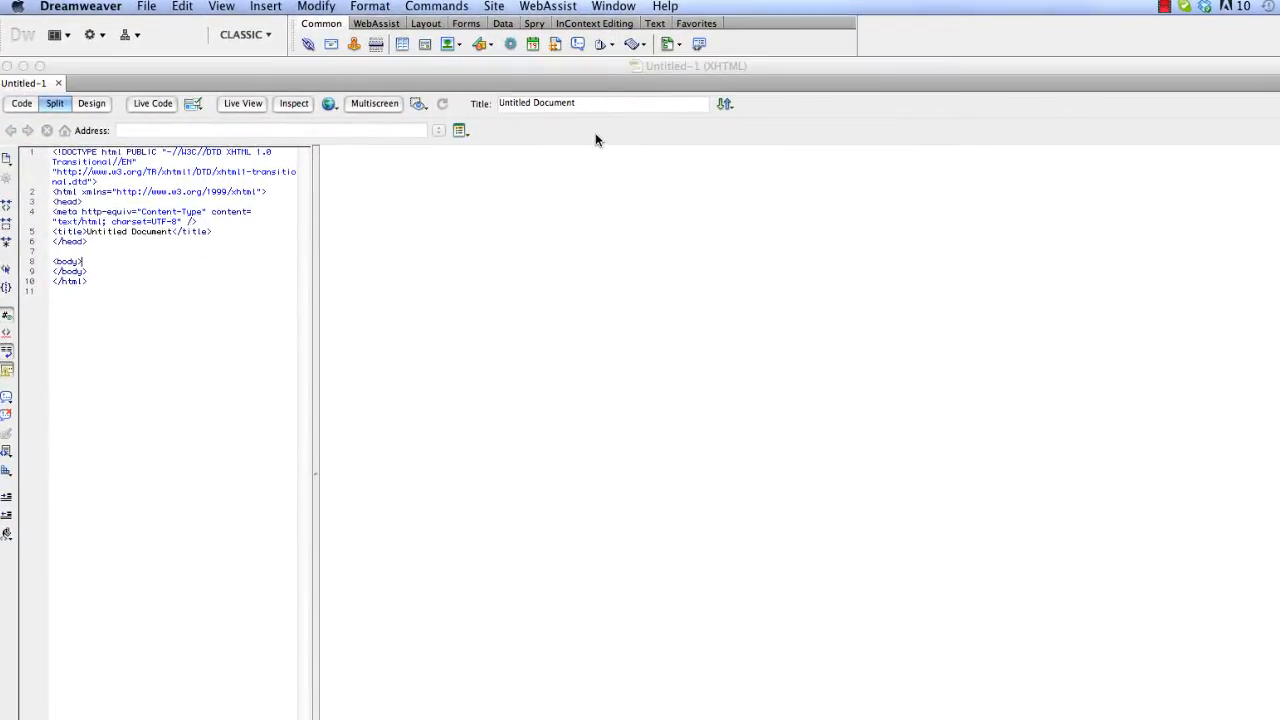
Start a new Site Sculptor site with the Non-Profit site type and review its site pages.
click(547, 6)
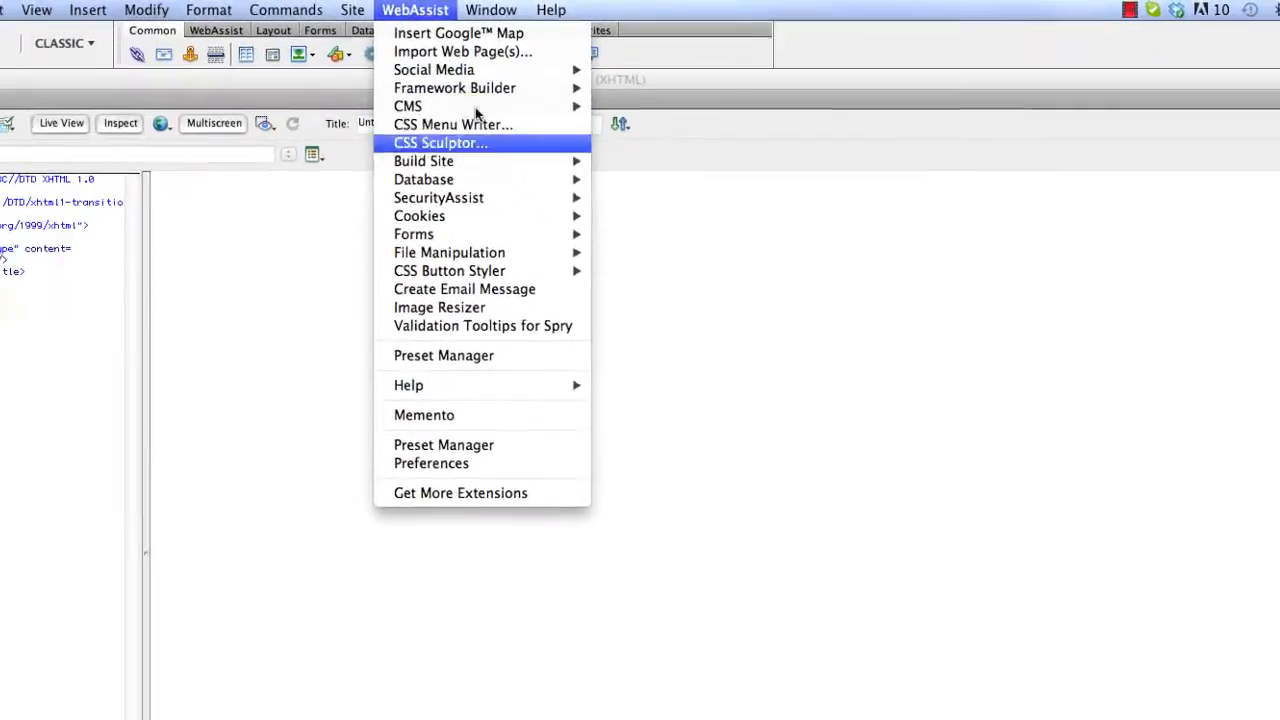
mouse_move(635, 135)
click(598, 170)
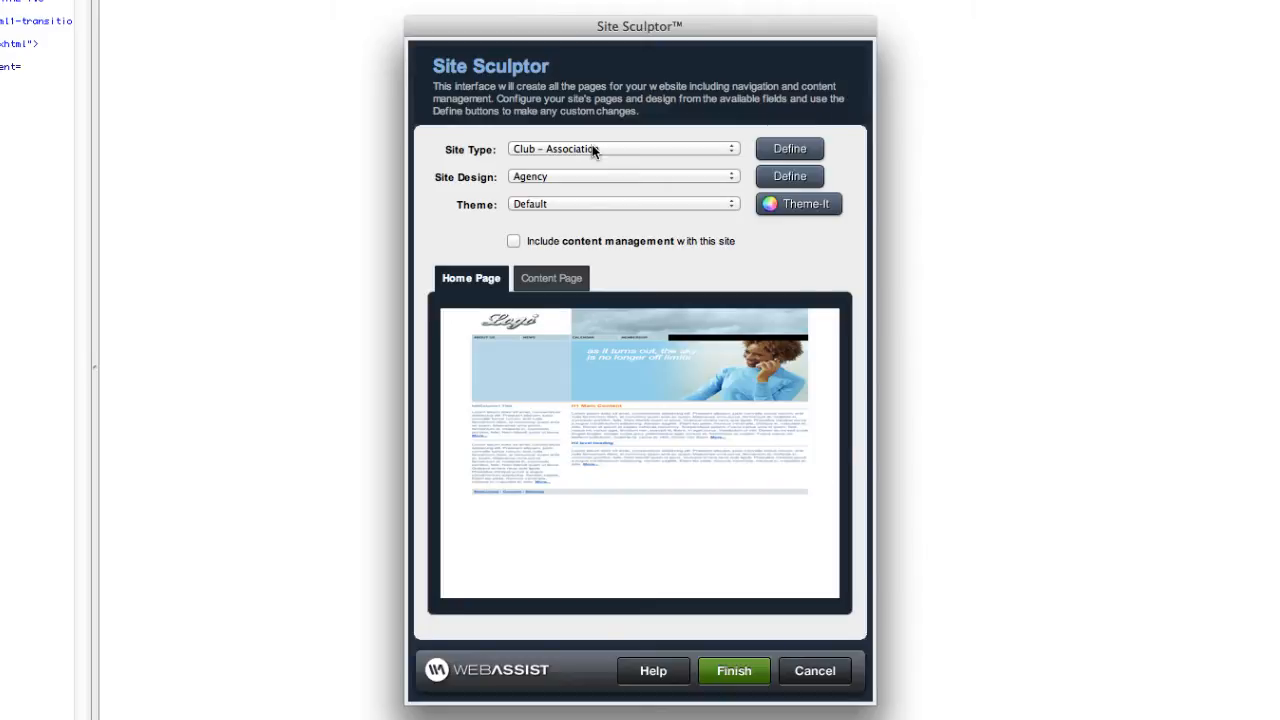
click(592, 147)
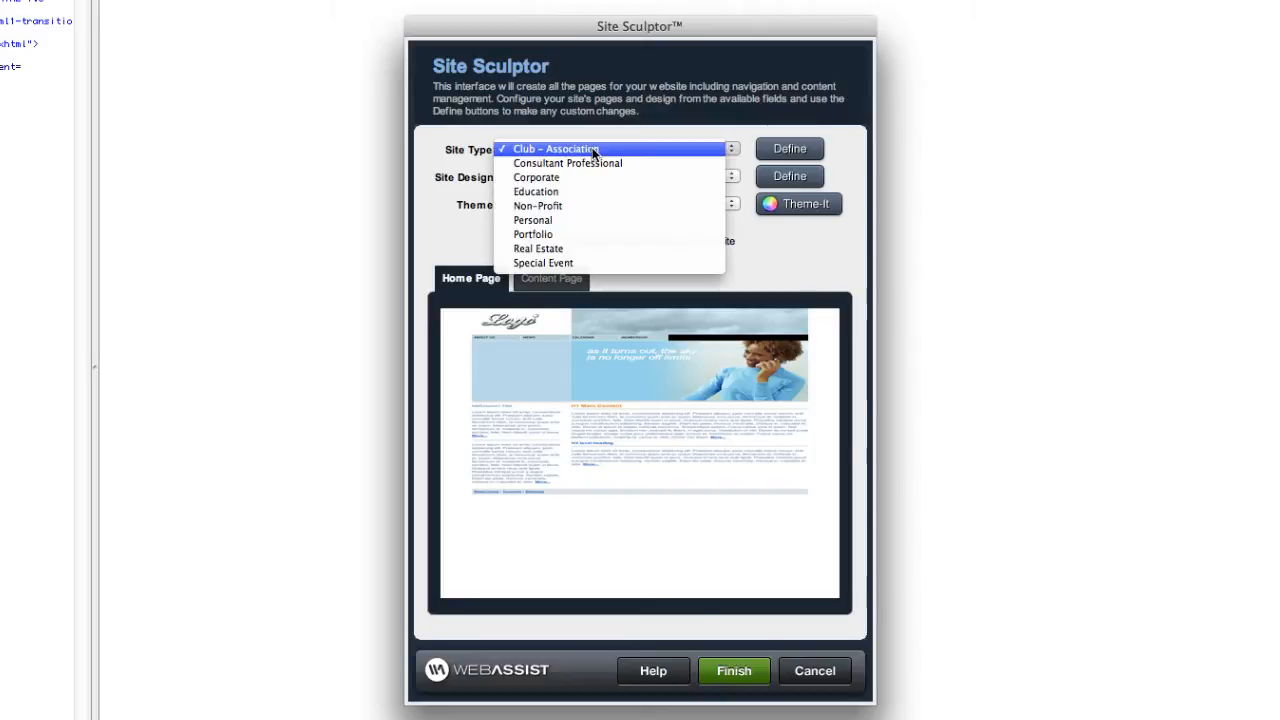
click(557, 213)
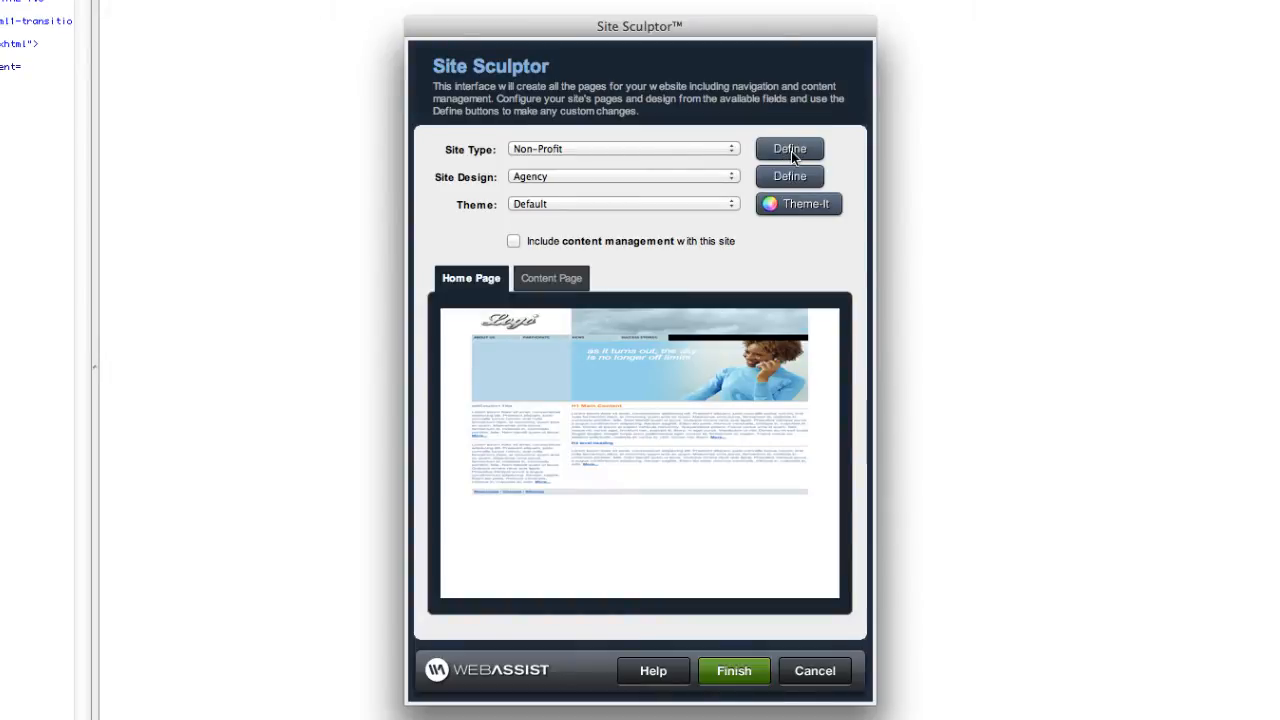
click(790, 149)
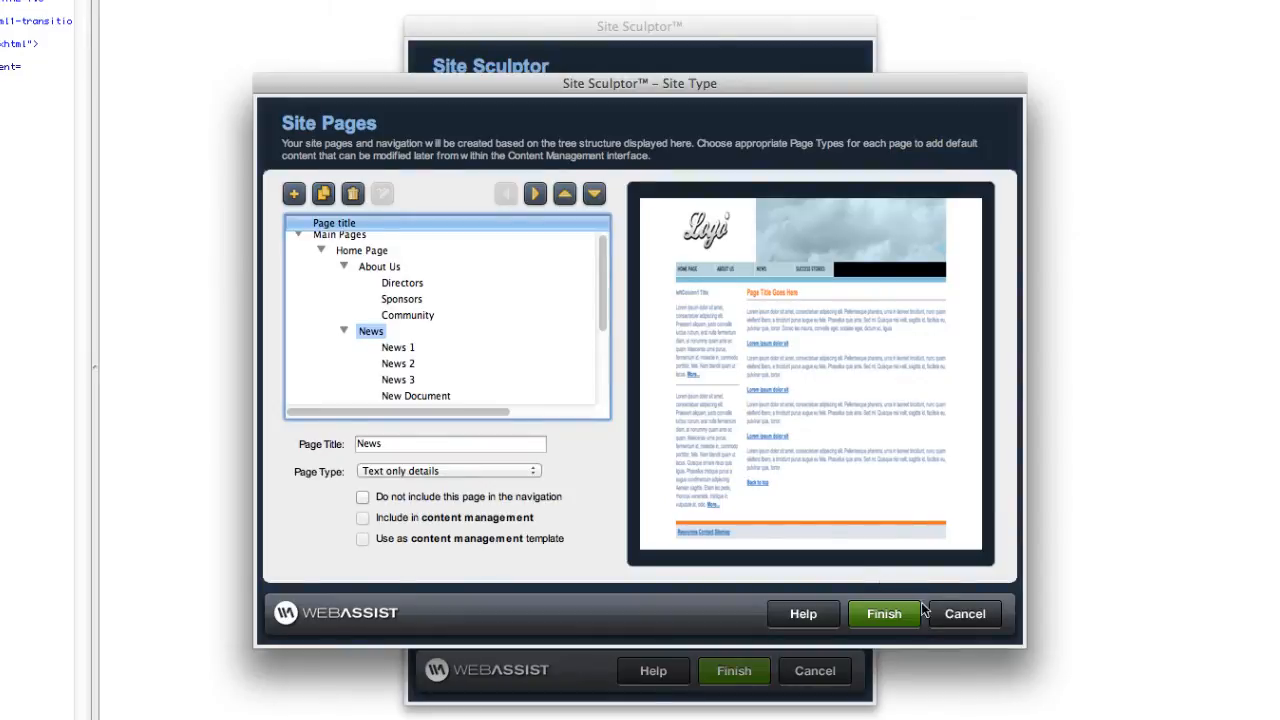
click(965, 614)
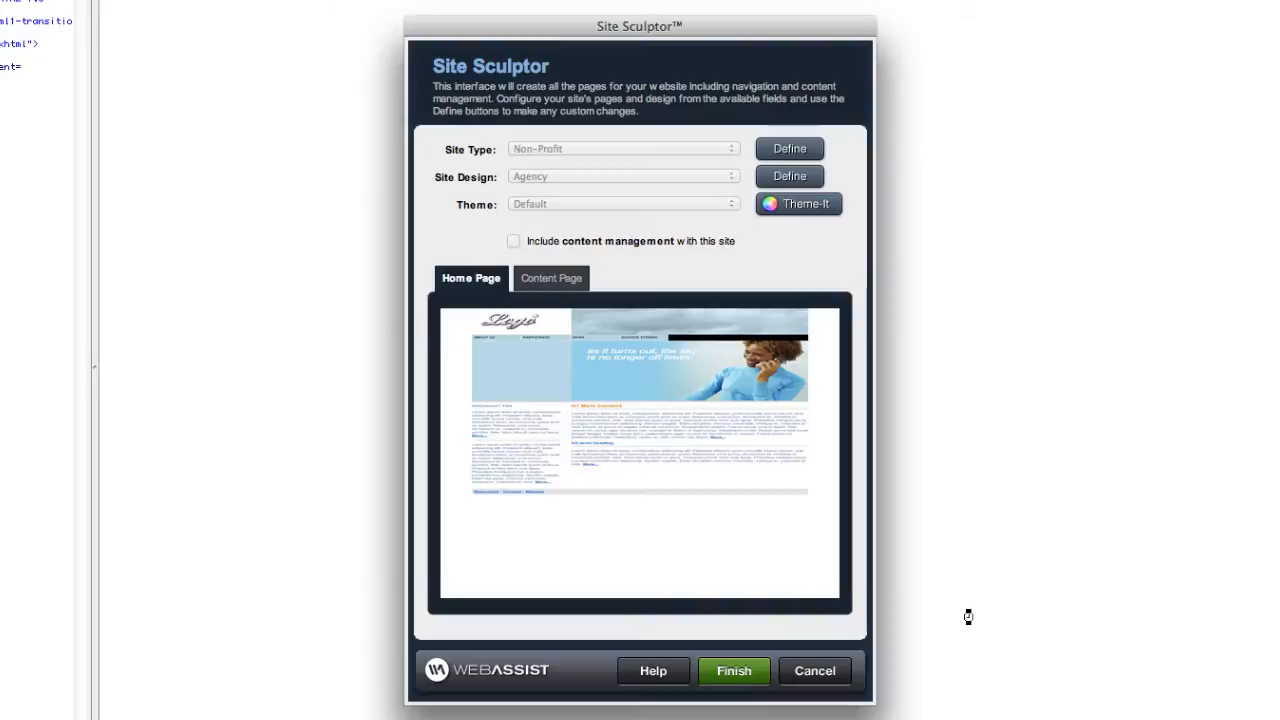
Include content management, exclude the Participate page, and make About Us the template page.
click(513, 241)
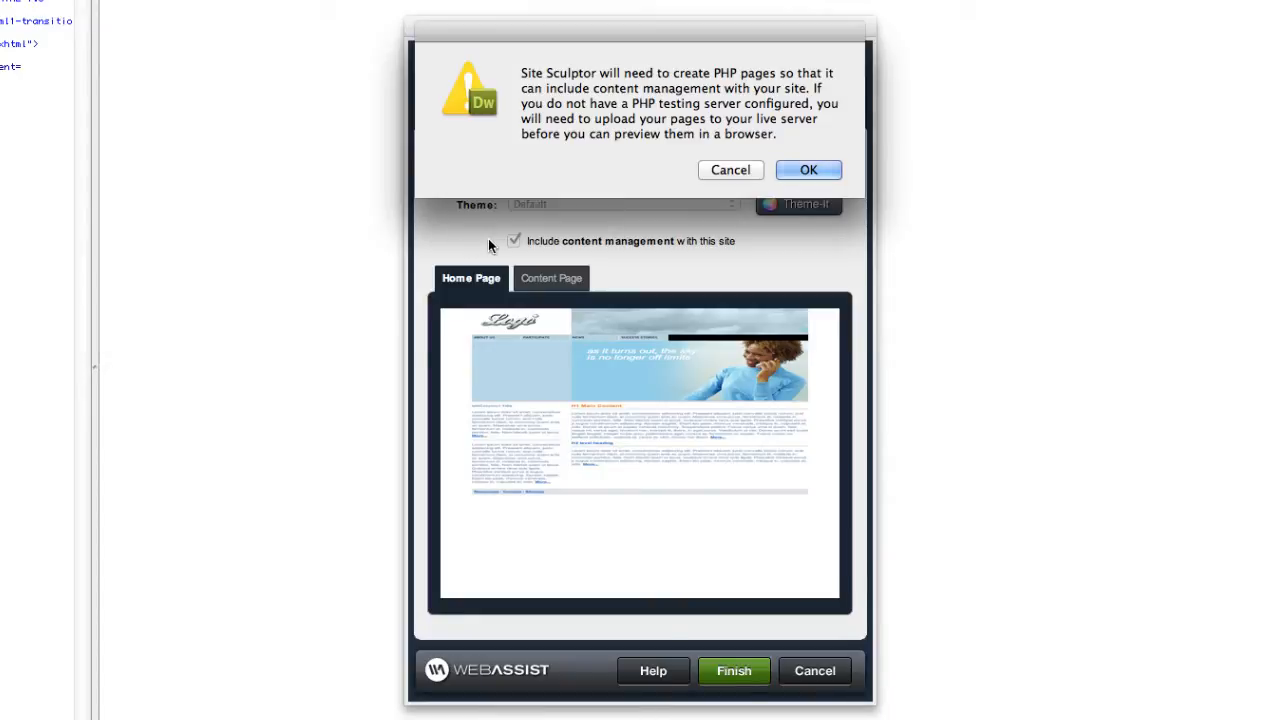
click(804, 172)
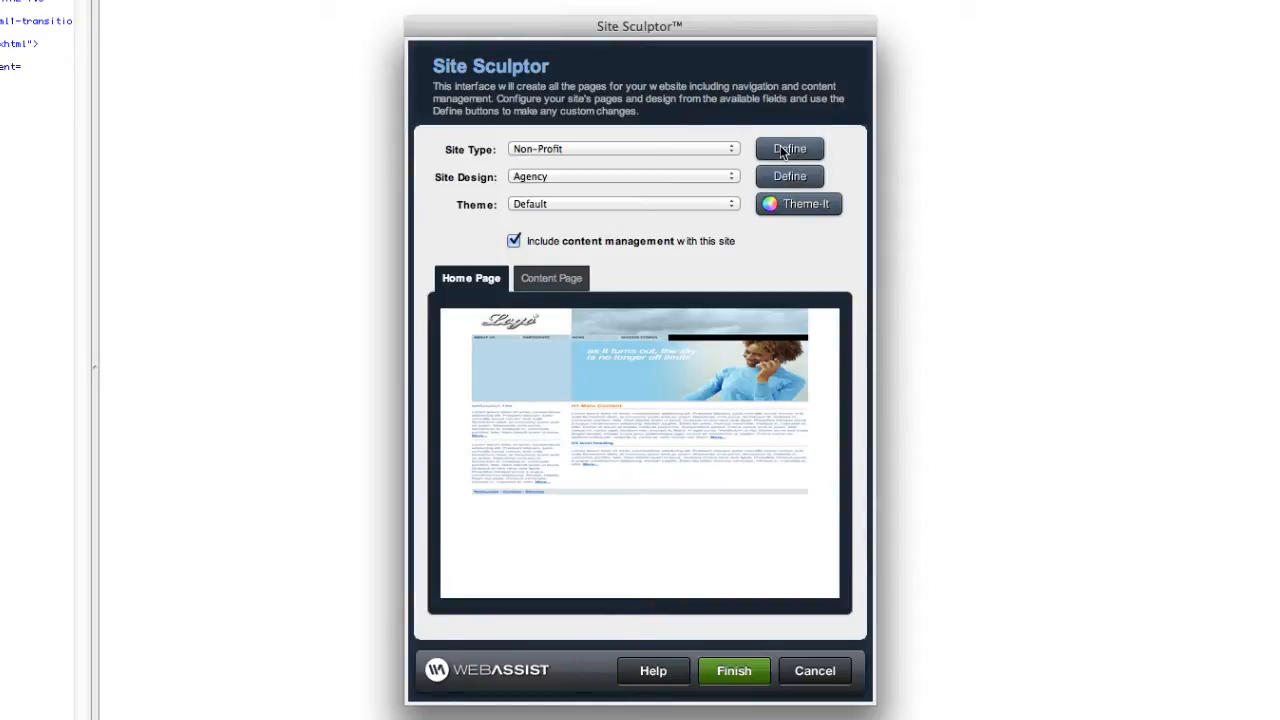
click(785, 149)
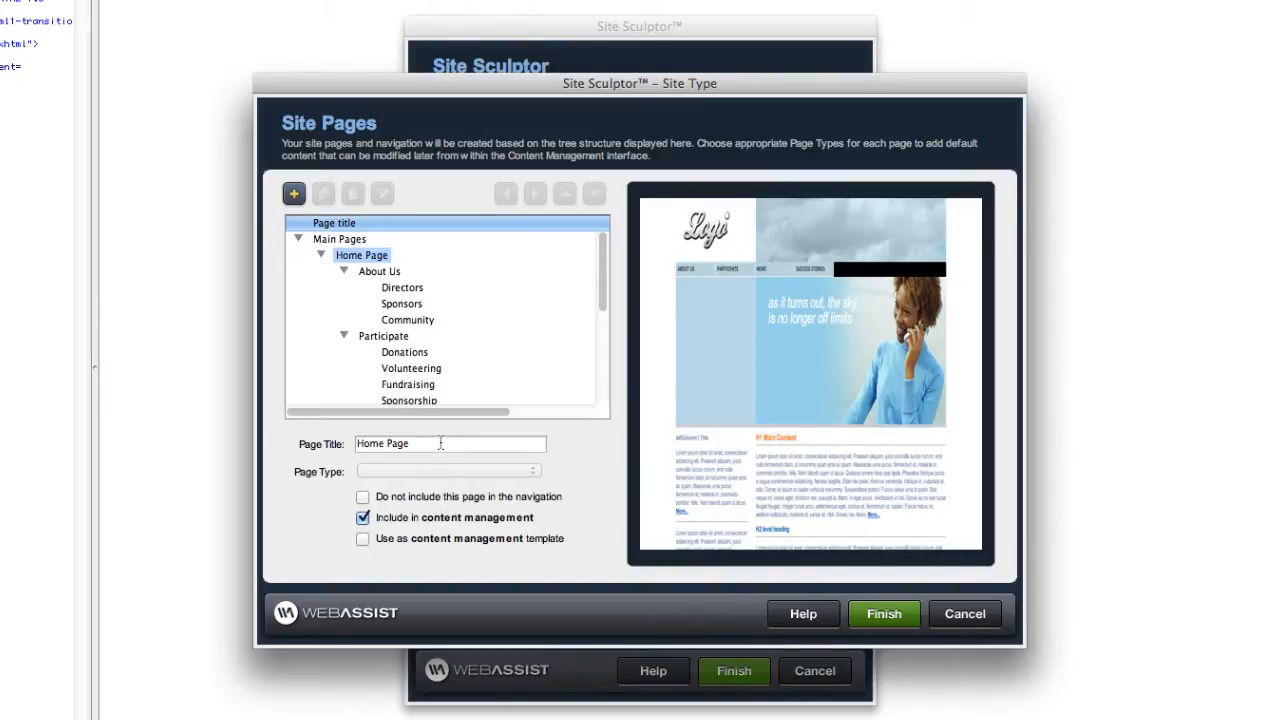
click(388, 338)
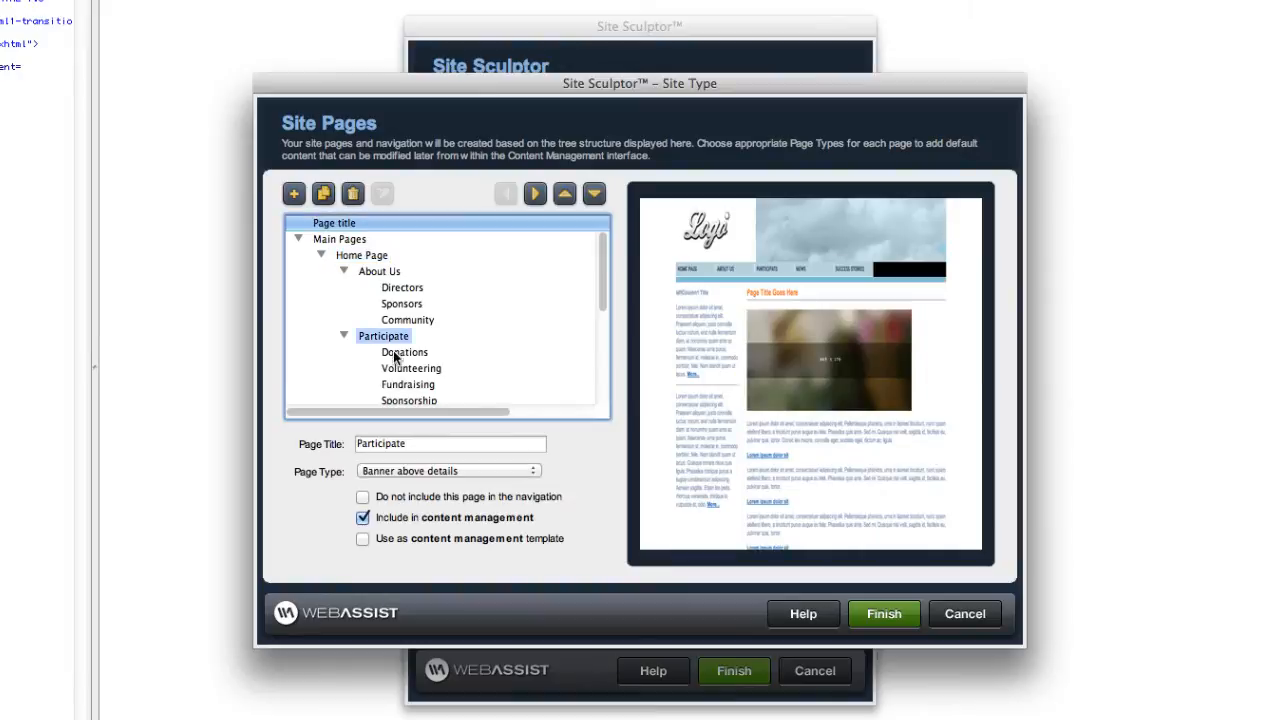
click(362, 518)
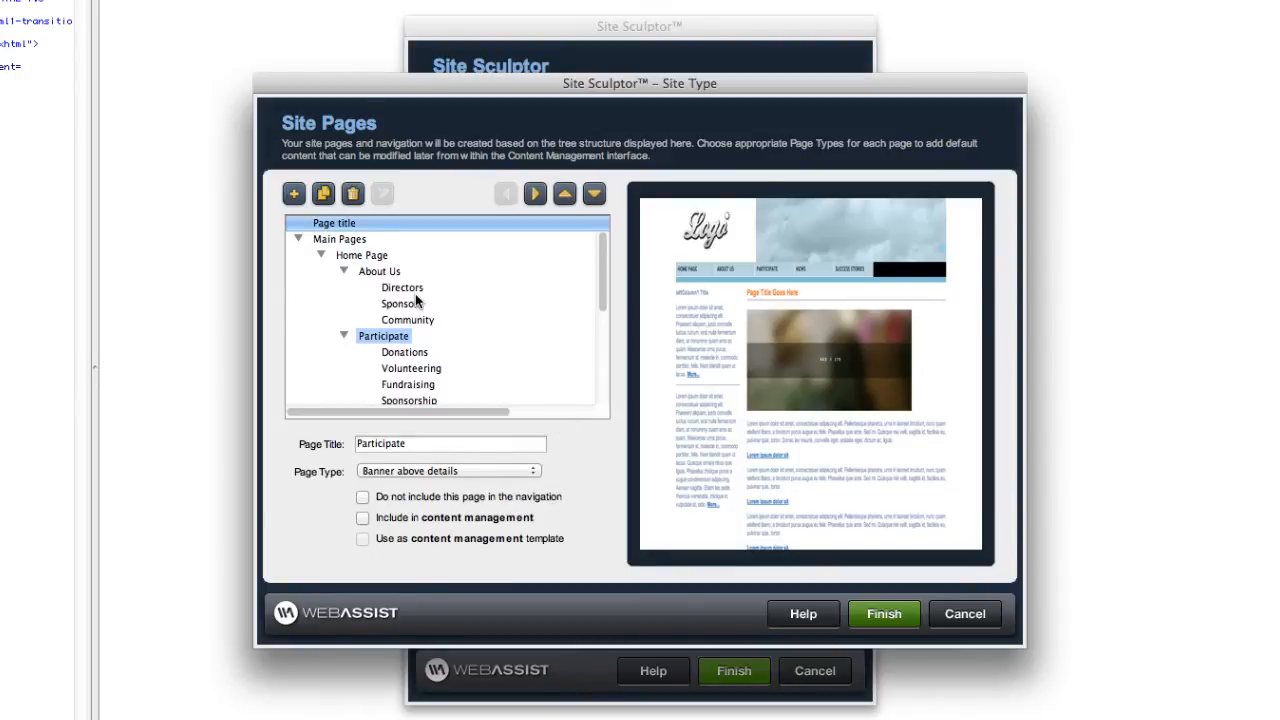
click(377, 272)
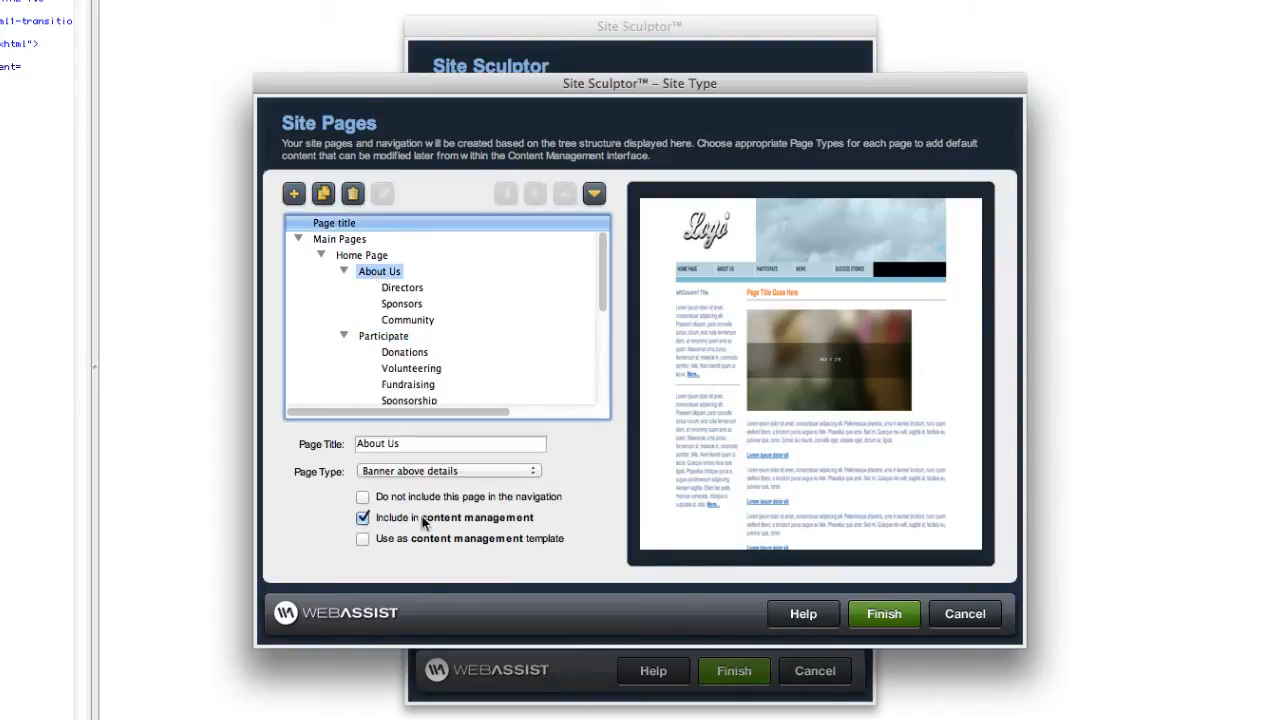
click(362, 540)
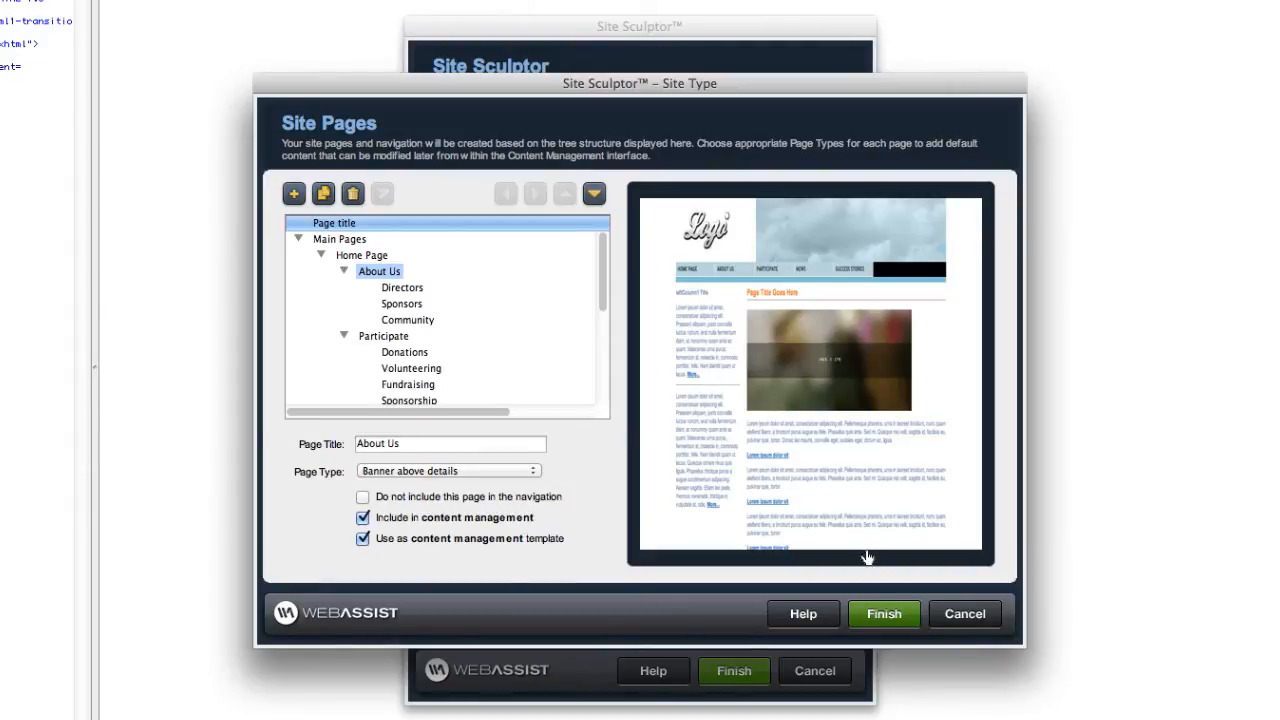
click(893, 618)
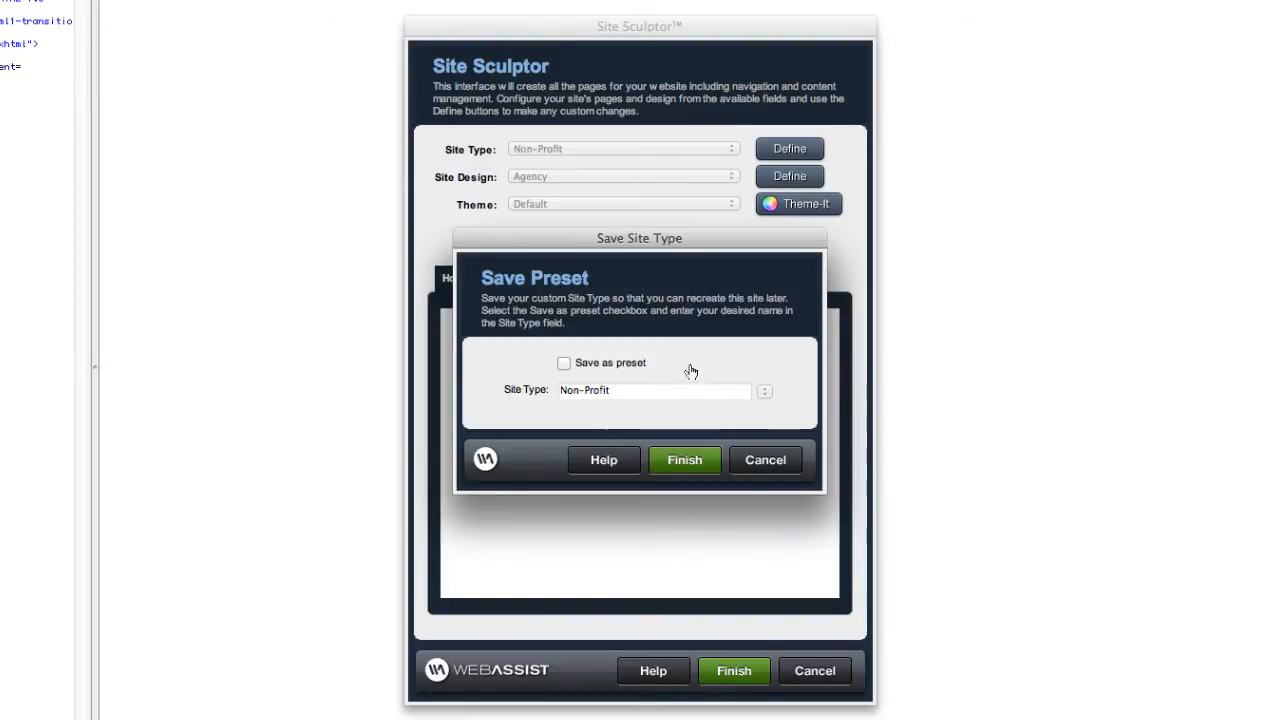
Save the customised site type as the preset 'Non-Profit Custom'.
click(563, 362)
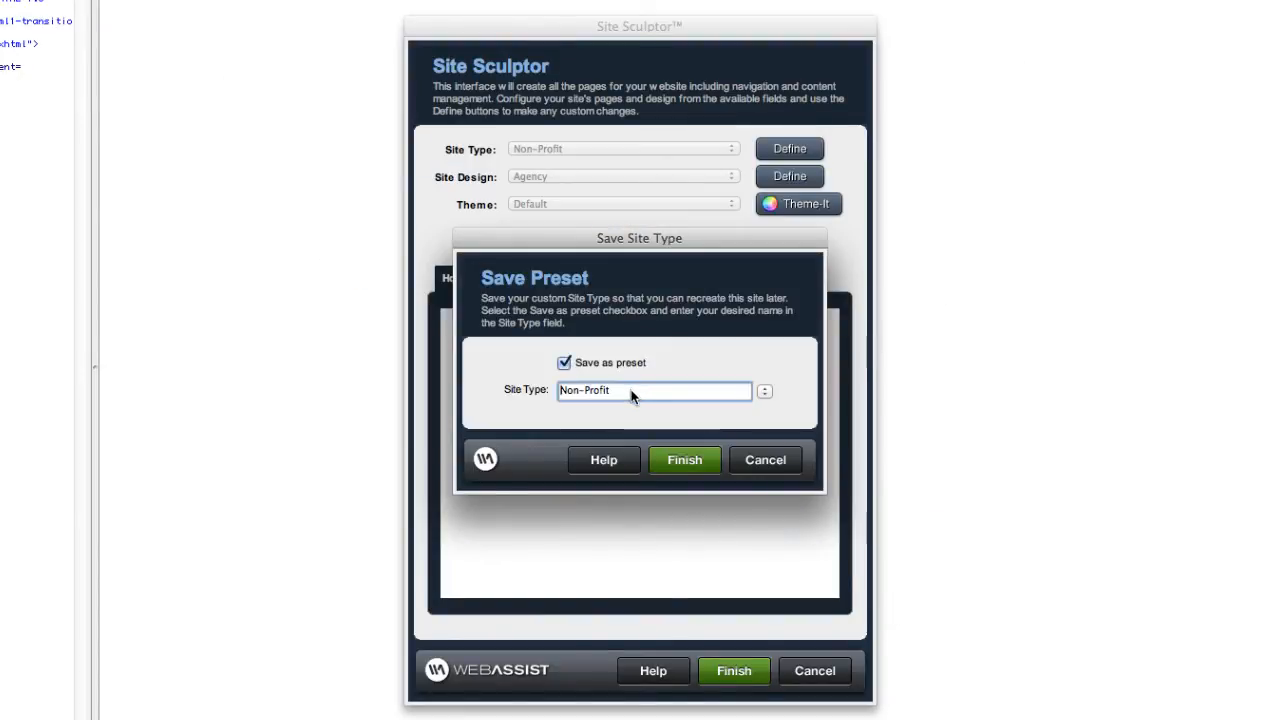
text(Custom)
click(686, 458)
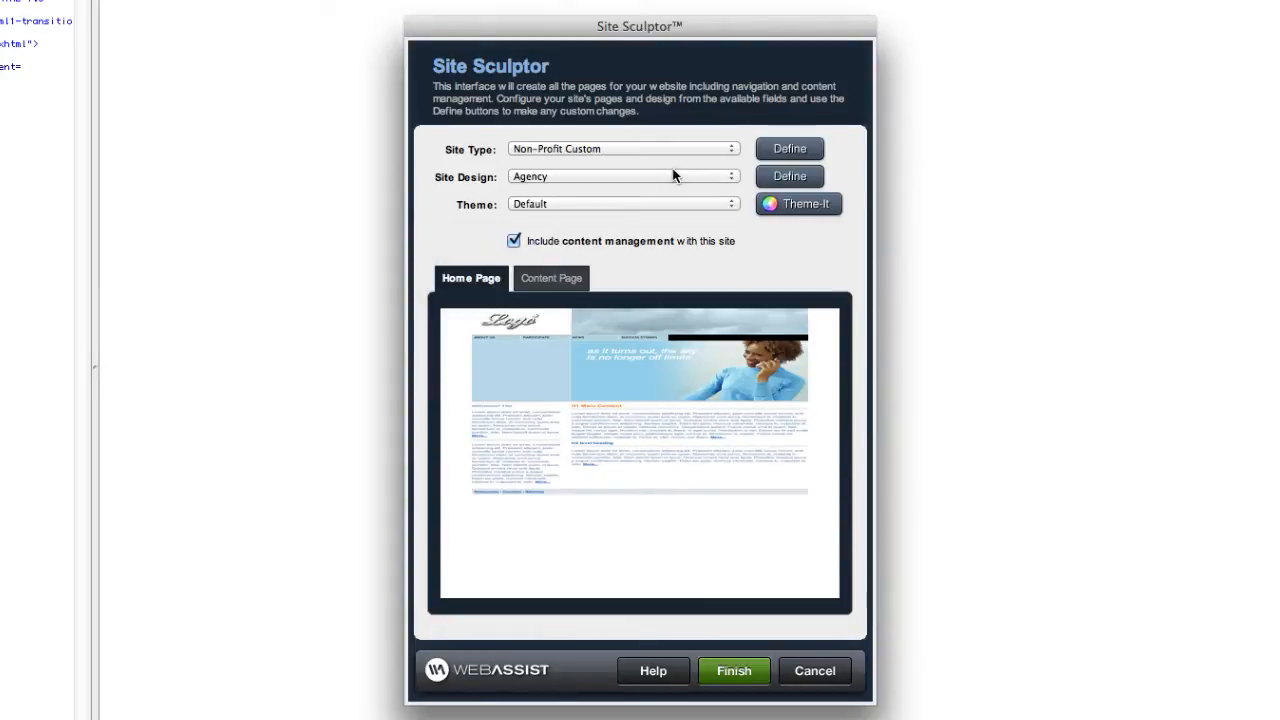
Switch the site design to Plain and preview its content page layout.
click(587, 176)
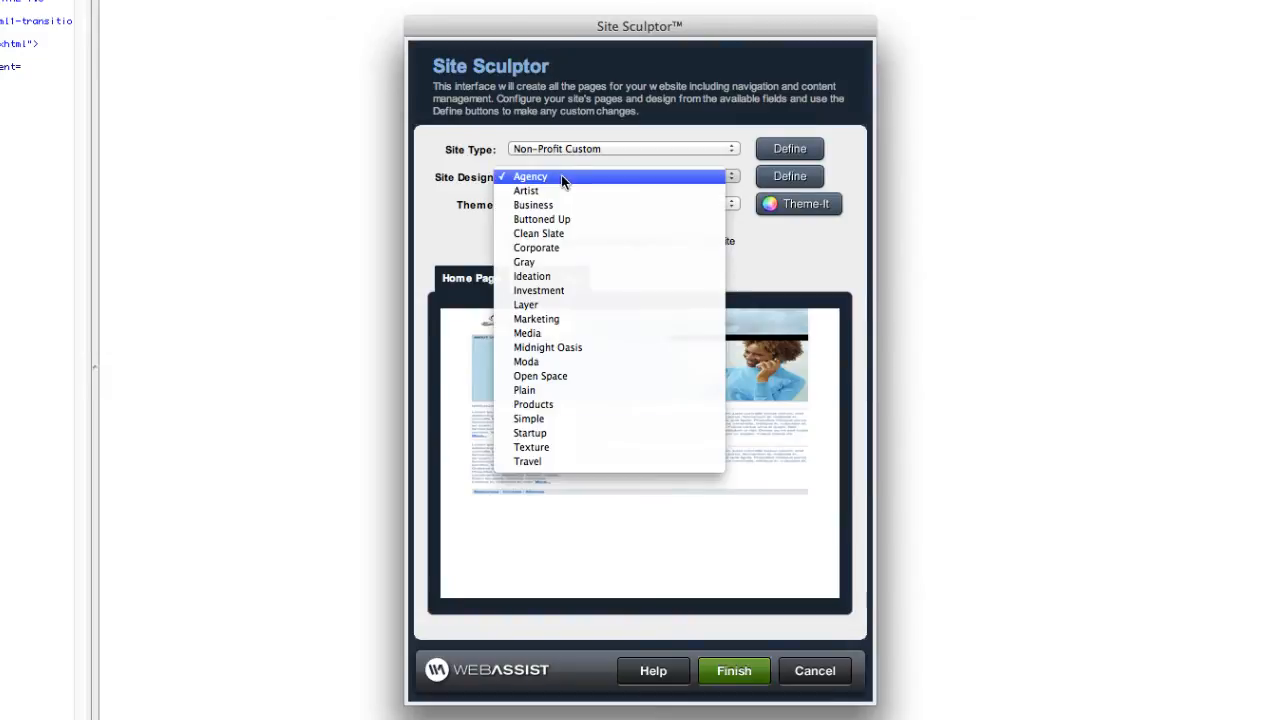
click(541, 390)
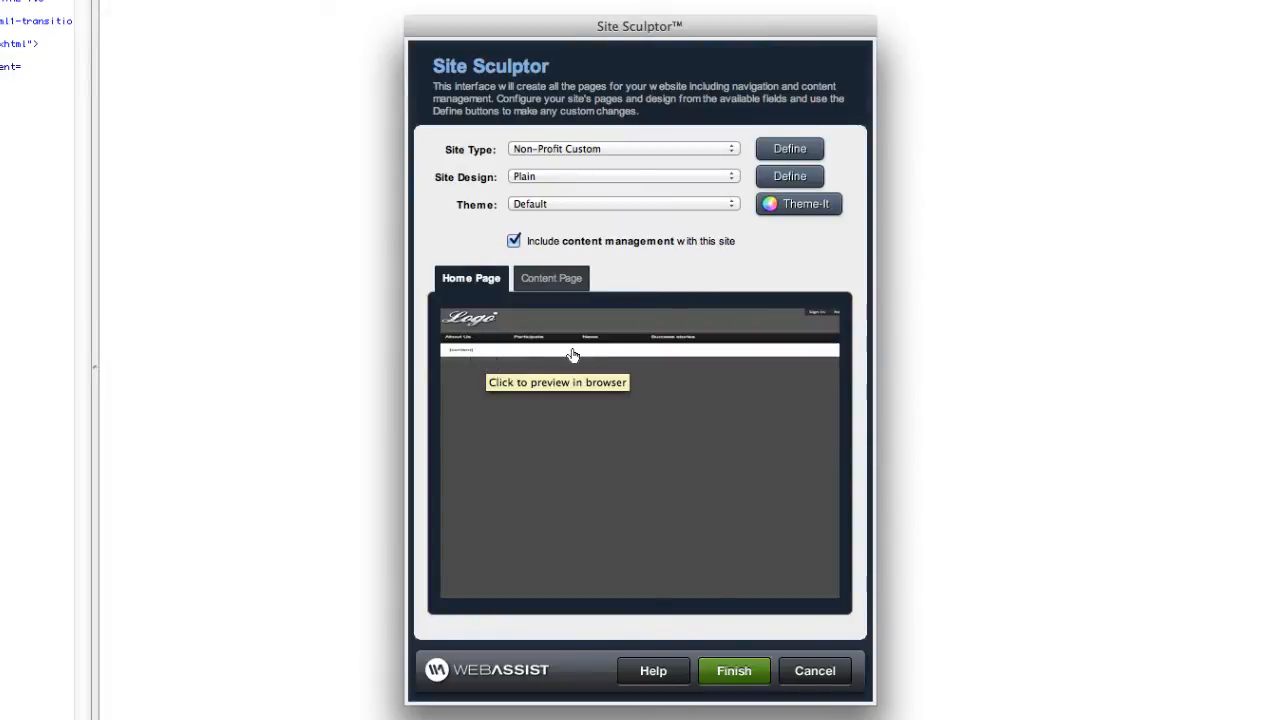
click(548, 278)
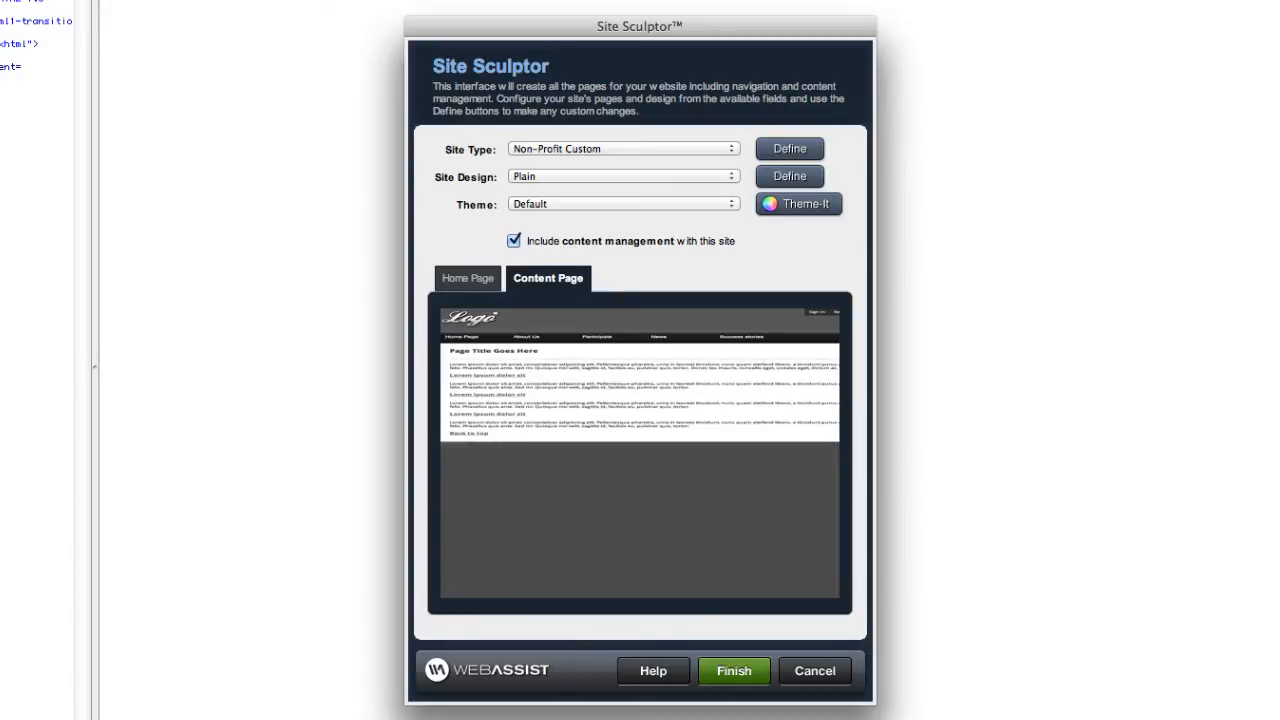
Generate the site from the Non-Profit Custom preset with the Plain design.
click(731, 677)
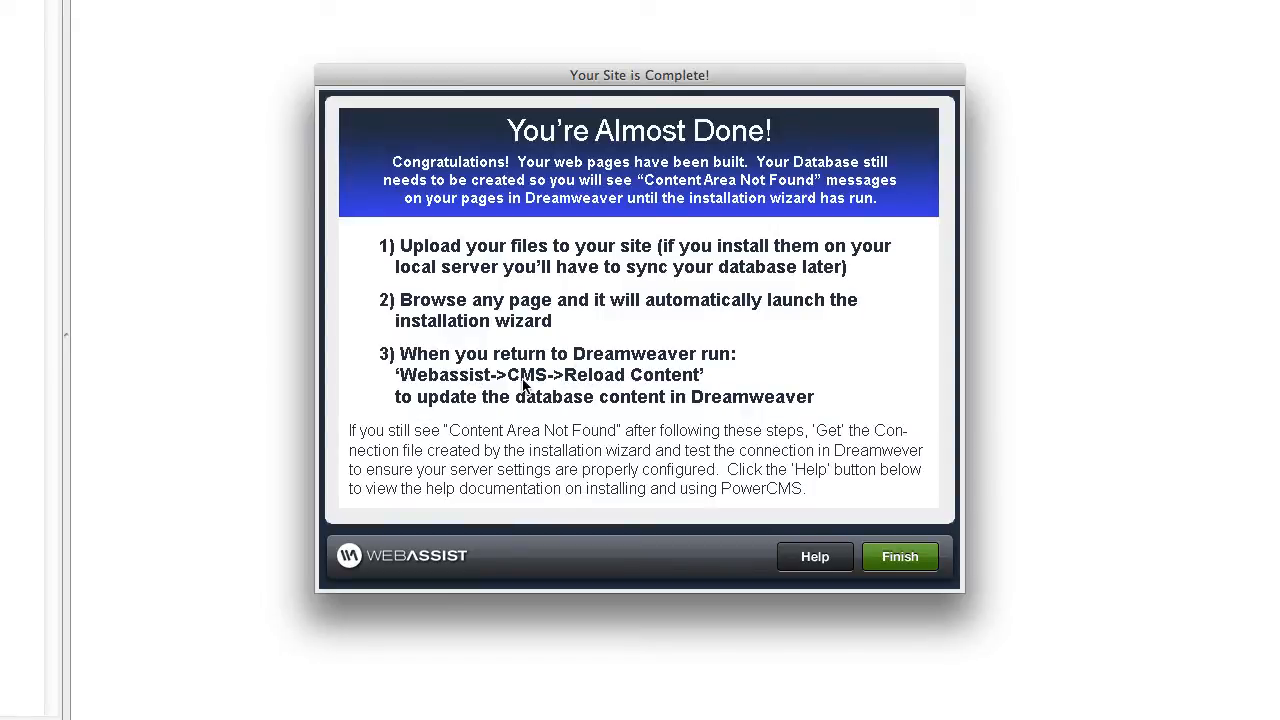
Dismiss the site completion notice and create the CMS1 database in phpMyAdmin.
click(899, 560)
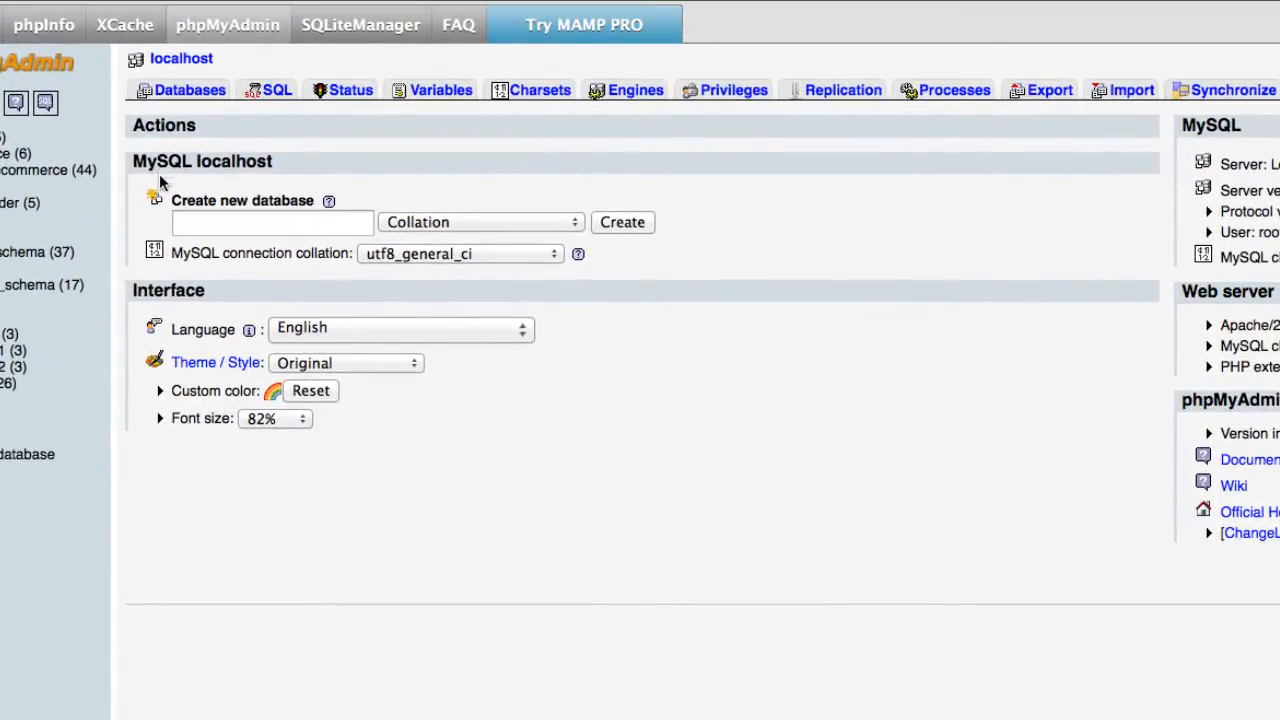
click(281, 224)
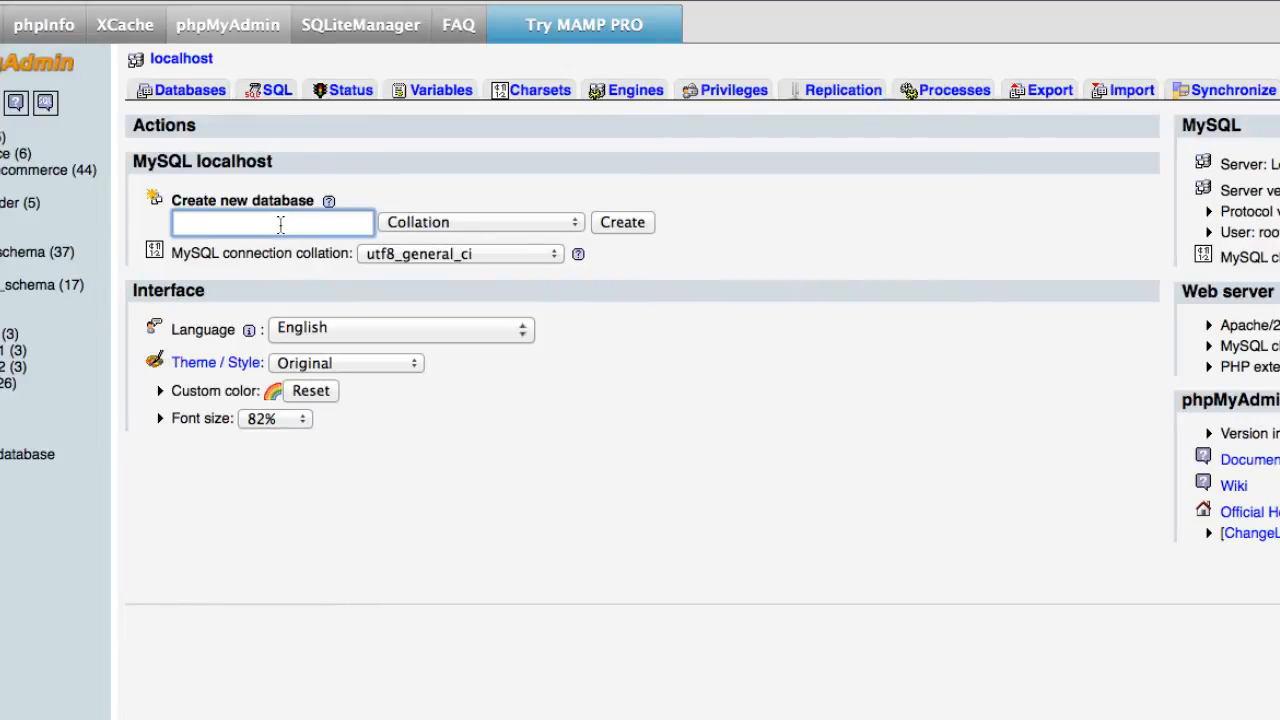
text(Cm)
key(BackSpace)
text(MS1)
click(635, 224)
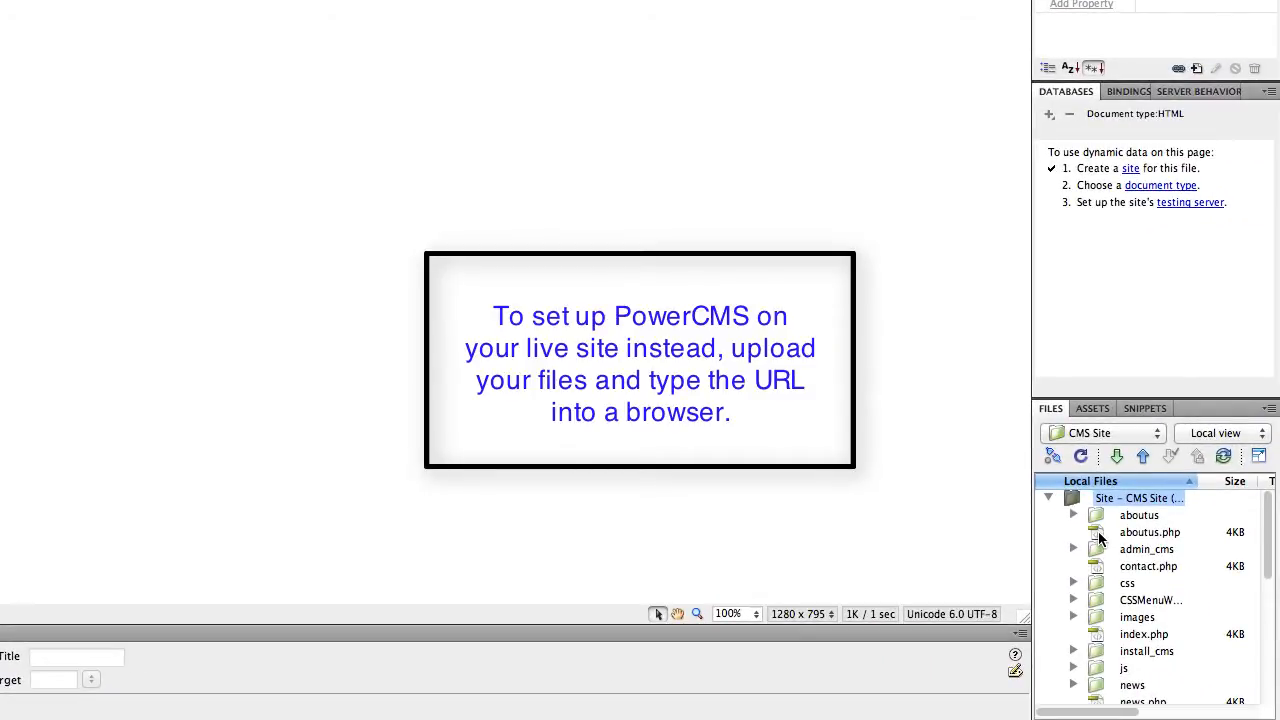
Preview aboutus.php in Safari to bring up the PowerCMS installer.
click(1101, 537)
right_click(1101, 537)
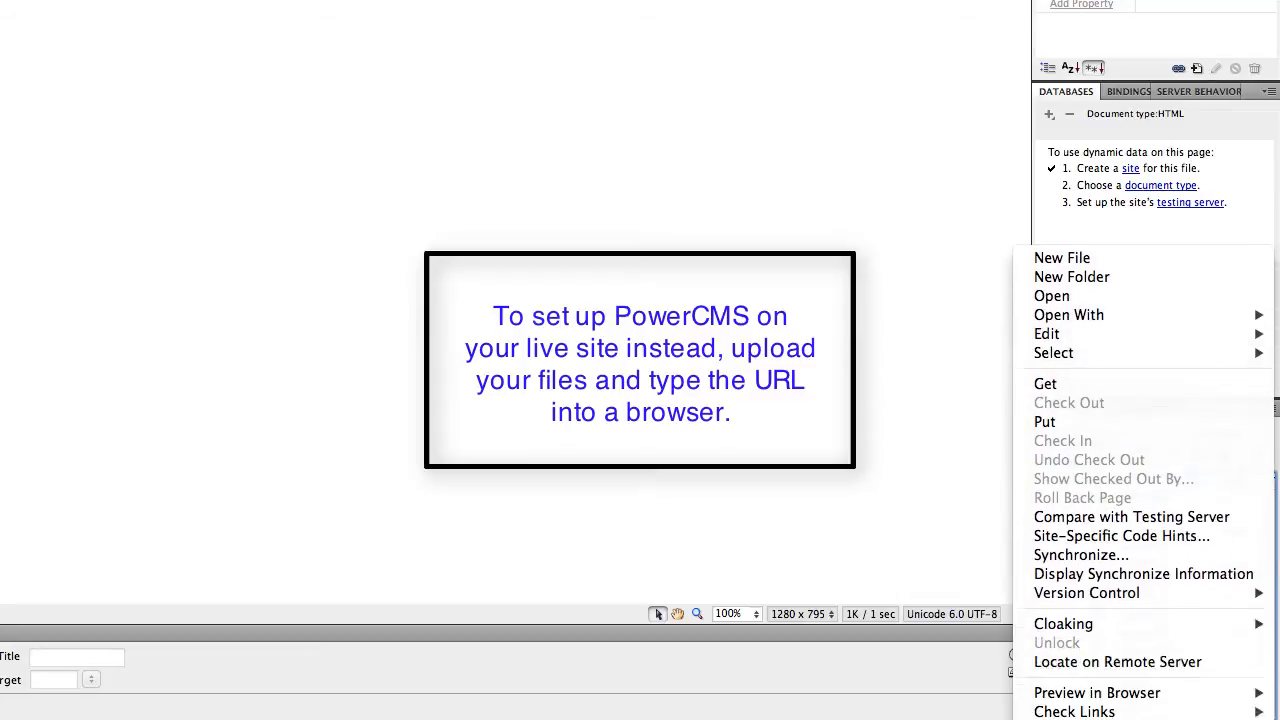
mouse_move(1058, 621)
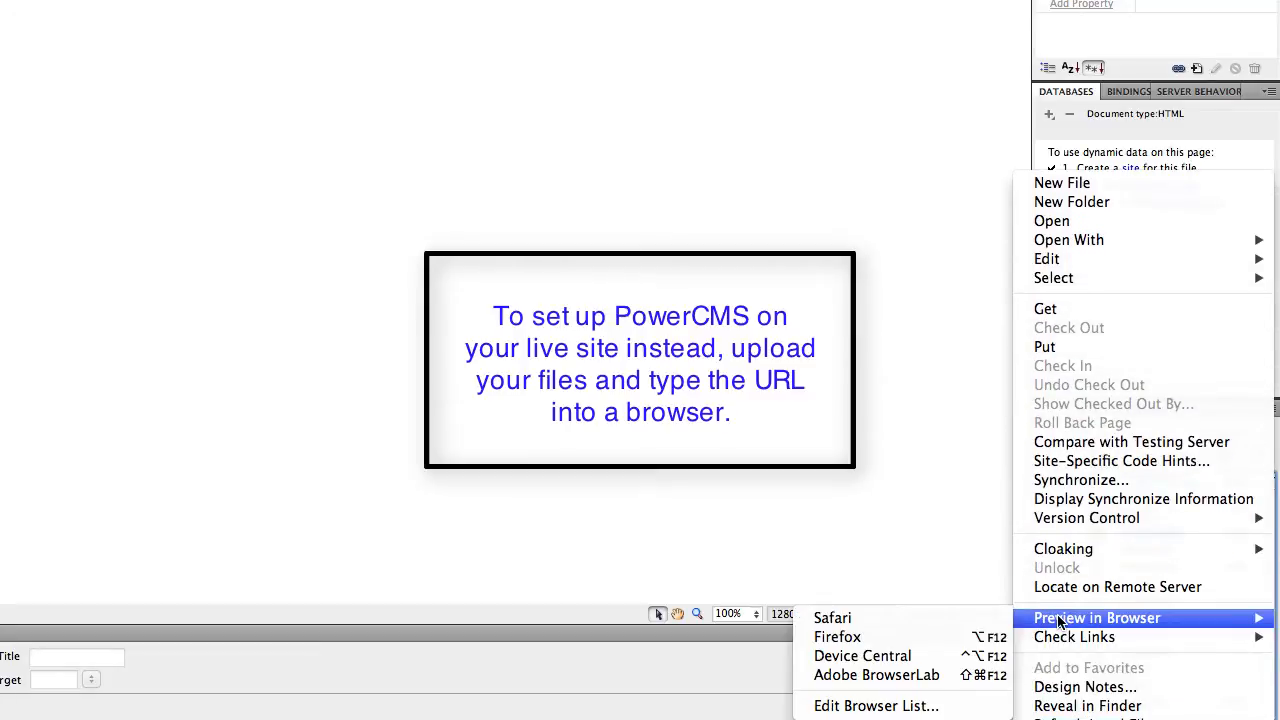
click(969, 617)
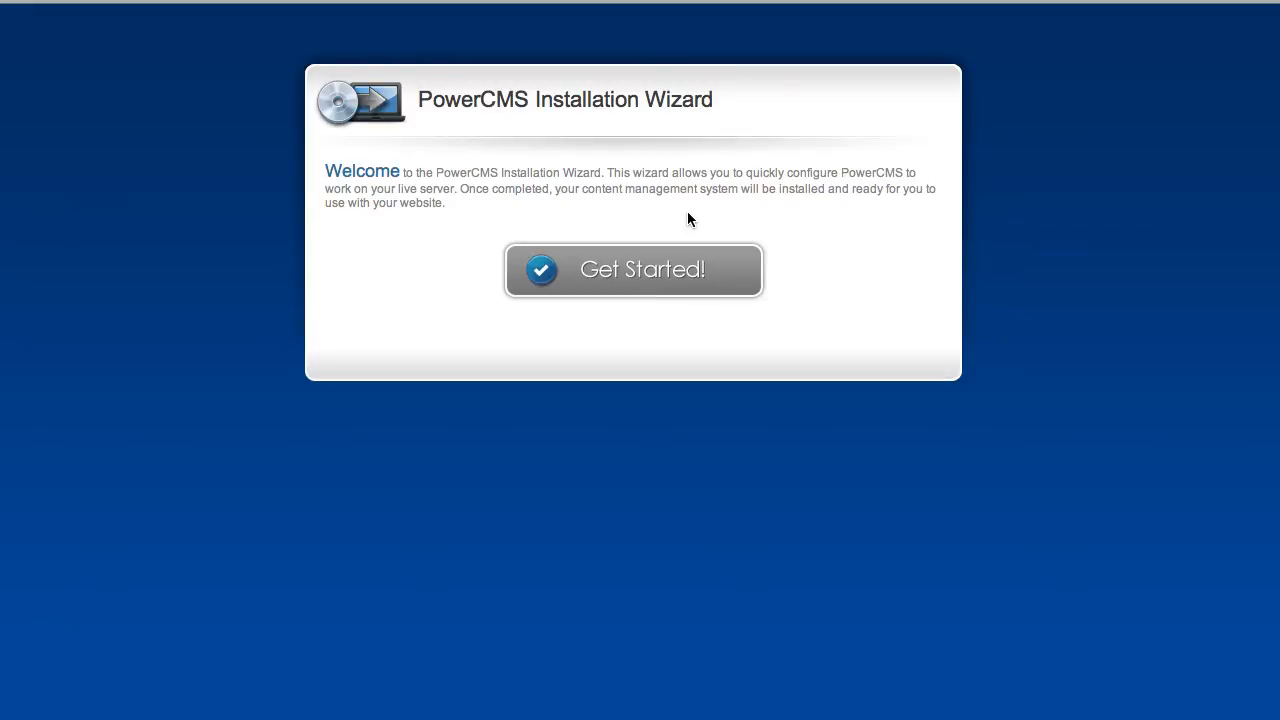
Start the PowerCMS wizard and move past the diagnostic and serial number steps.
click(652, 274)
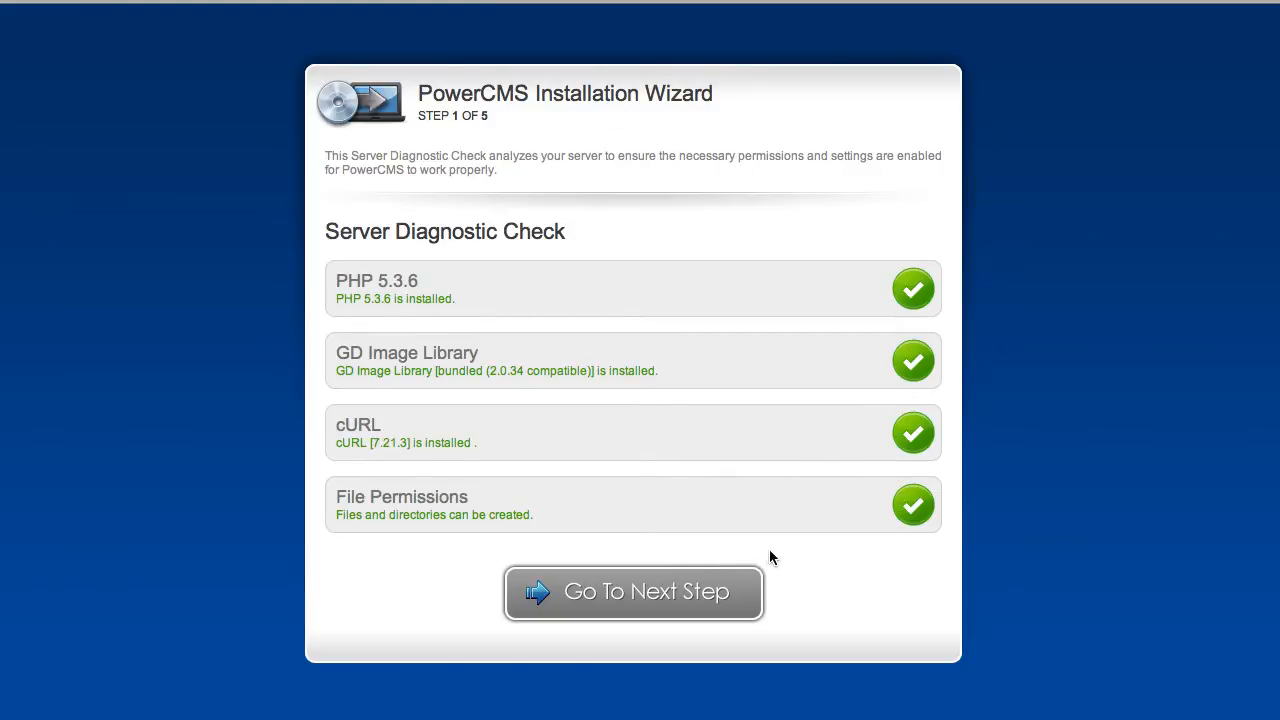
click(621, 597)
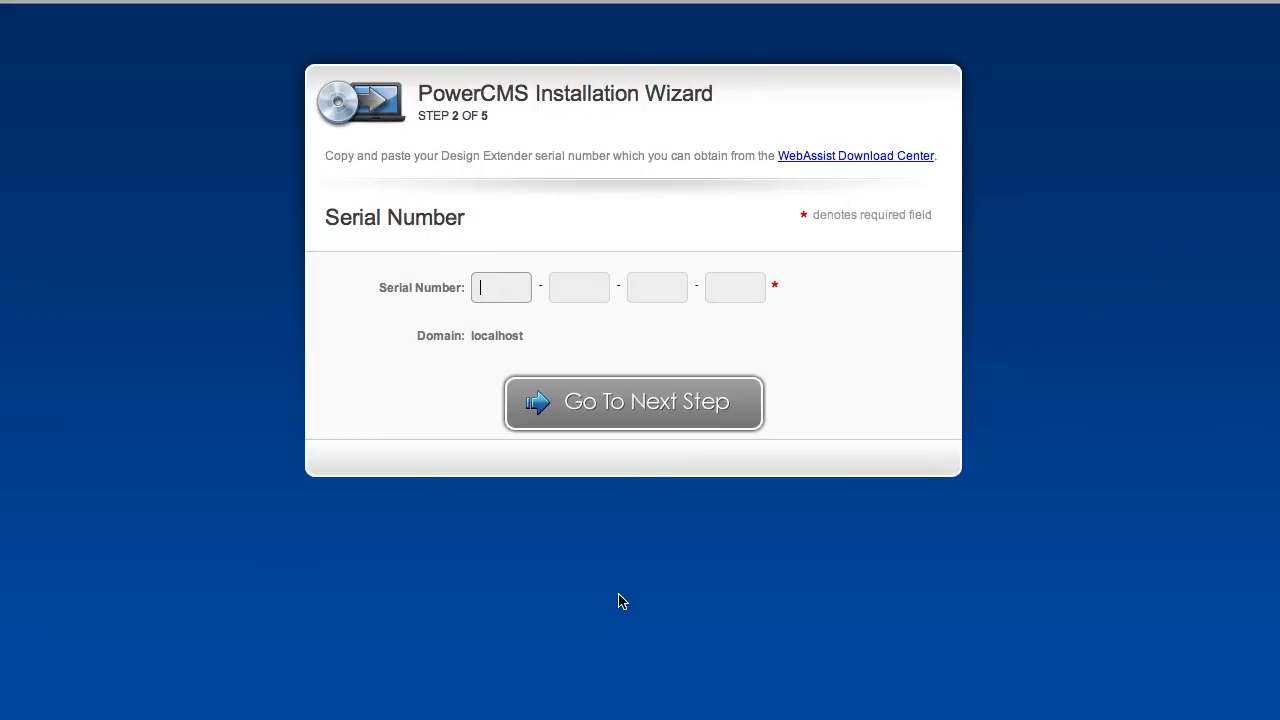
click(590, 410)
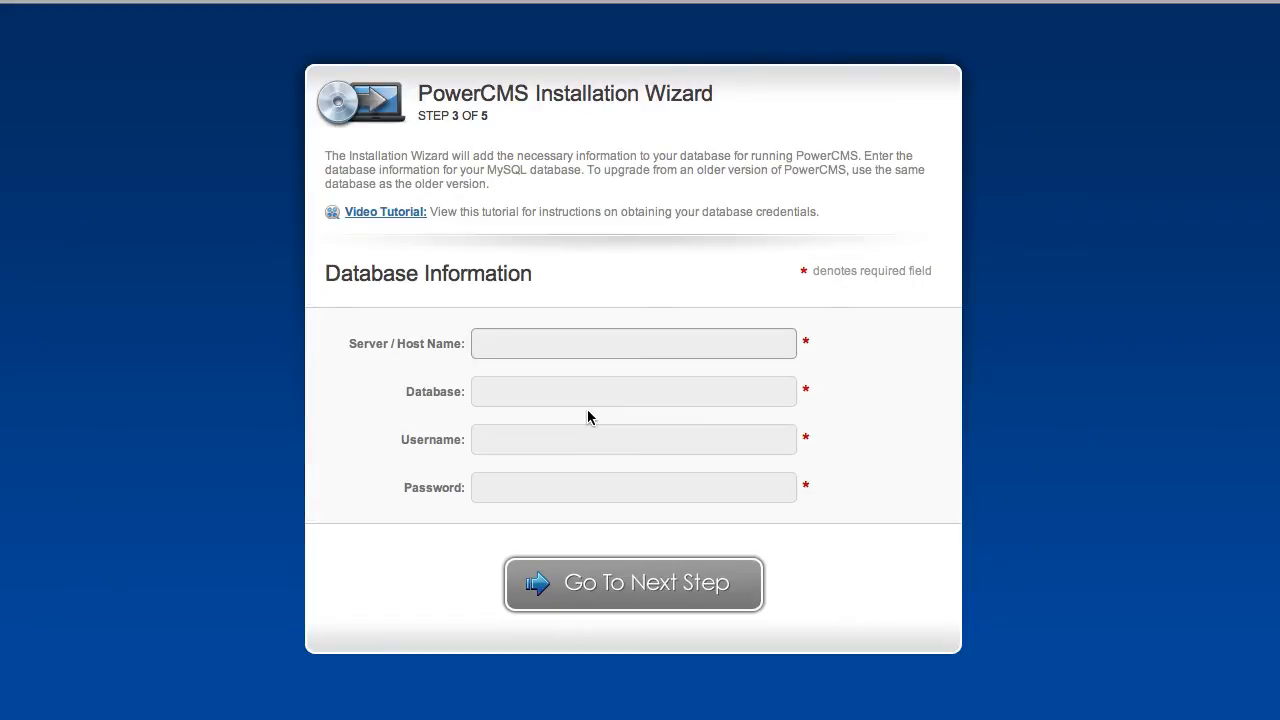
Connect to database CMS1 on localhost with username root and the database password.
text(localhost)
key(Tab)
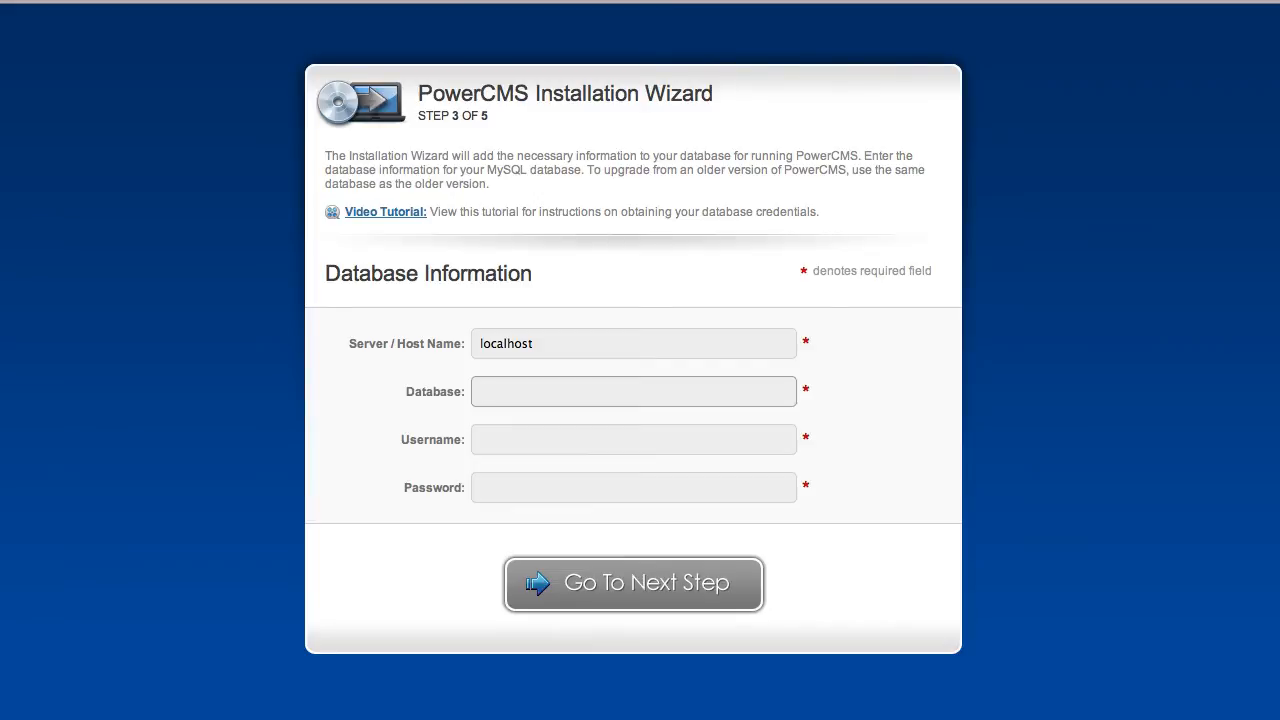
text(CMS1)
key(Tab)
text(root)
key(Tab)
text(roo)
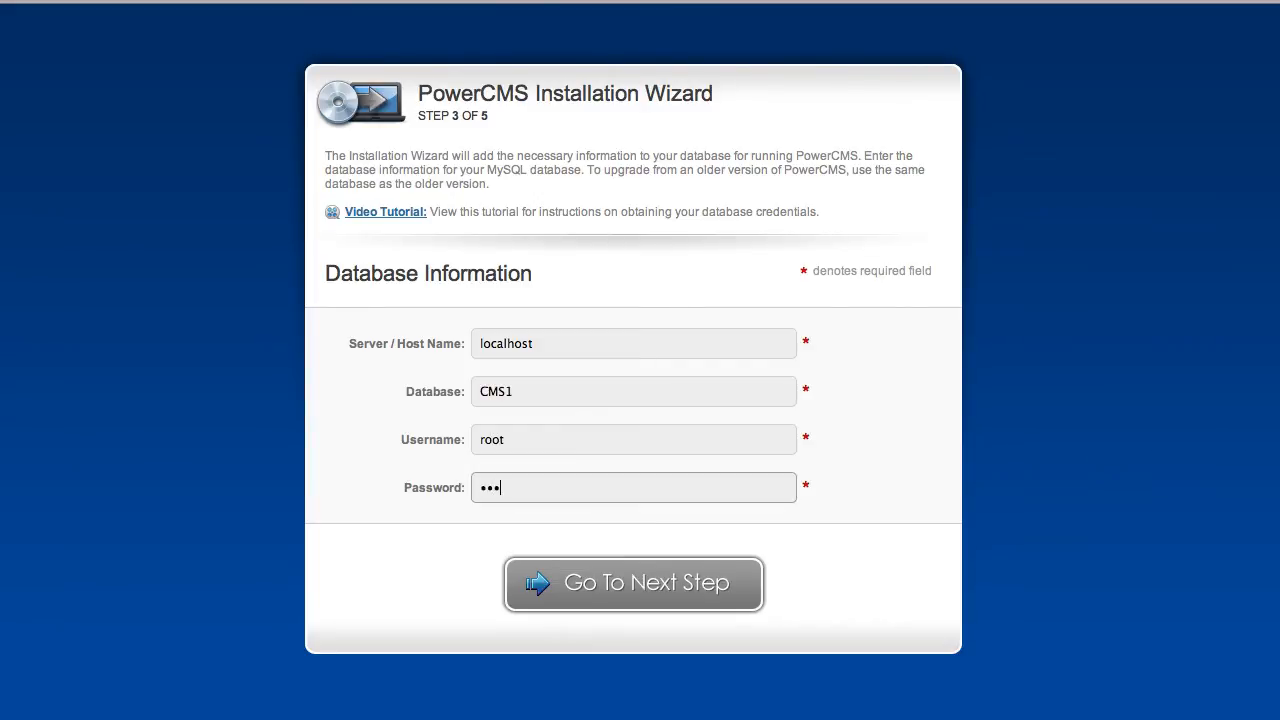
text(ot)
click(643, 590)
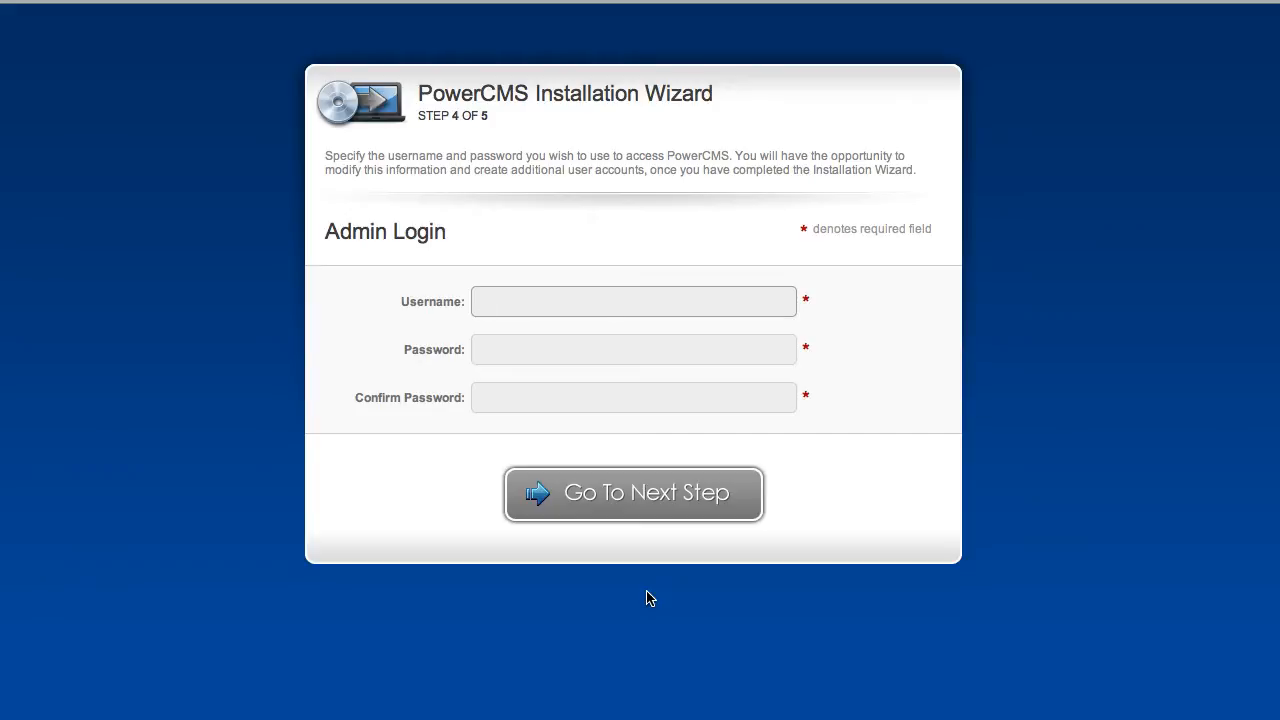
Set the admin login and continue to the PowerCMS admin home.
text(admin)
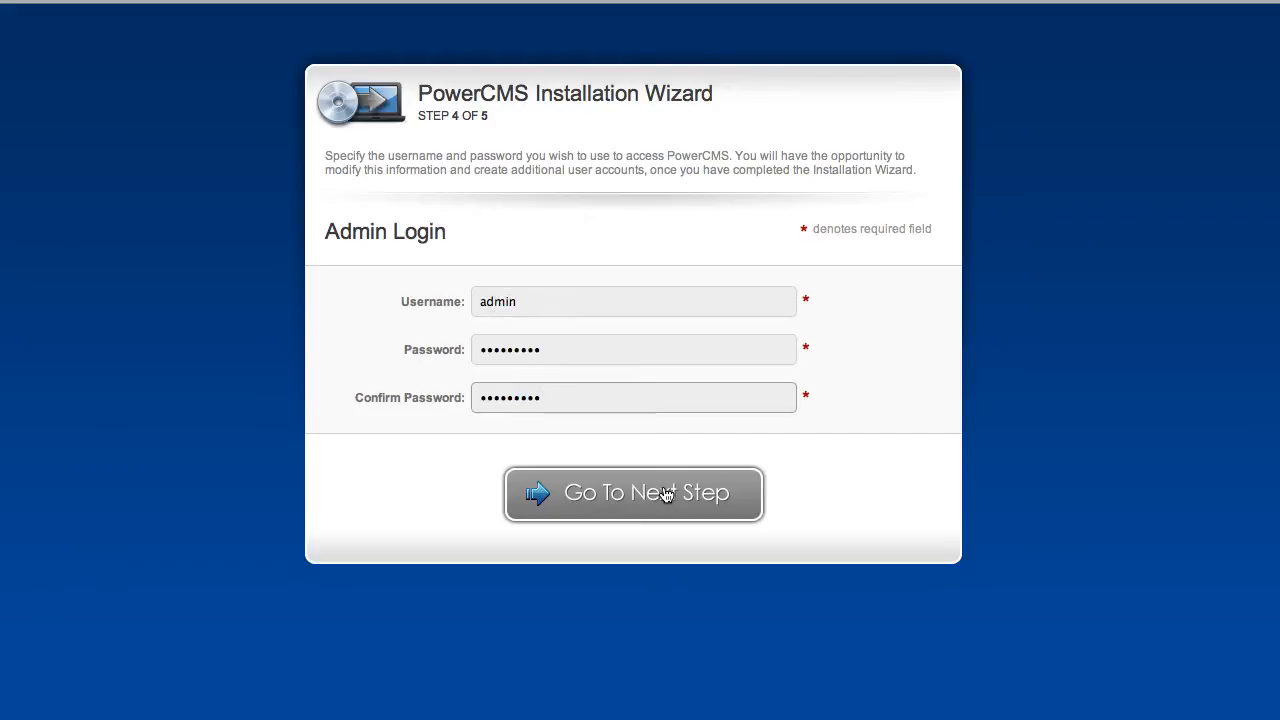
click(663, 492)
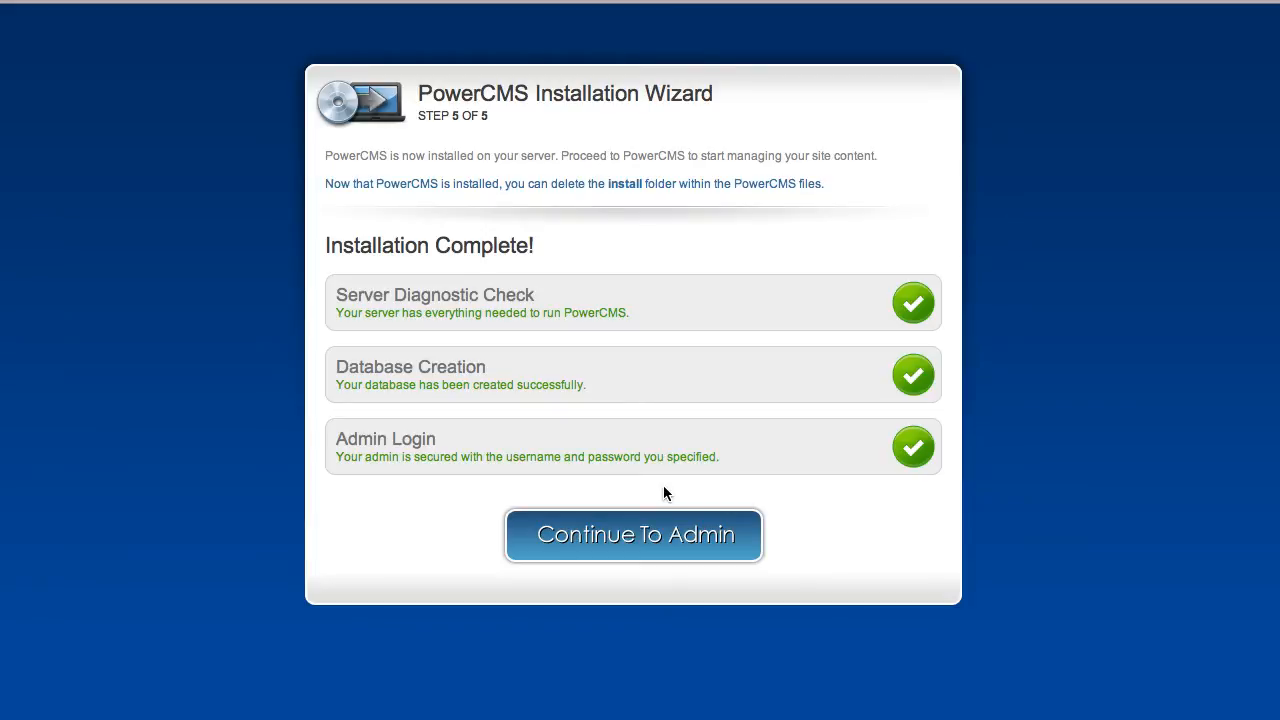
click(678, 548)
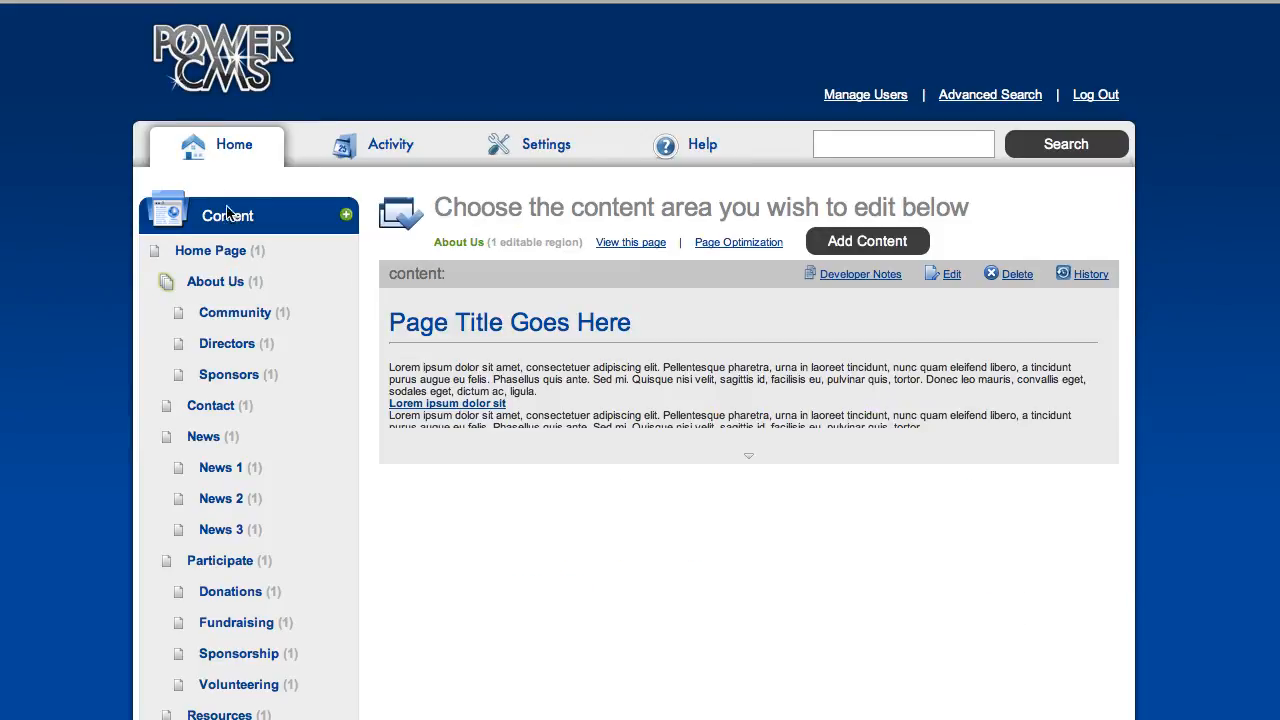
Add a child page named 'Our Team' under About Us.
click(220, 287)
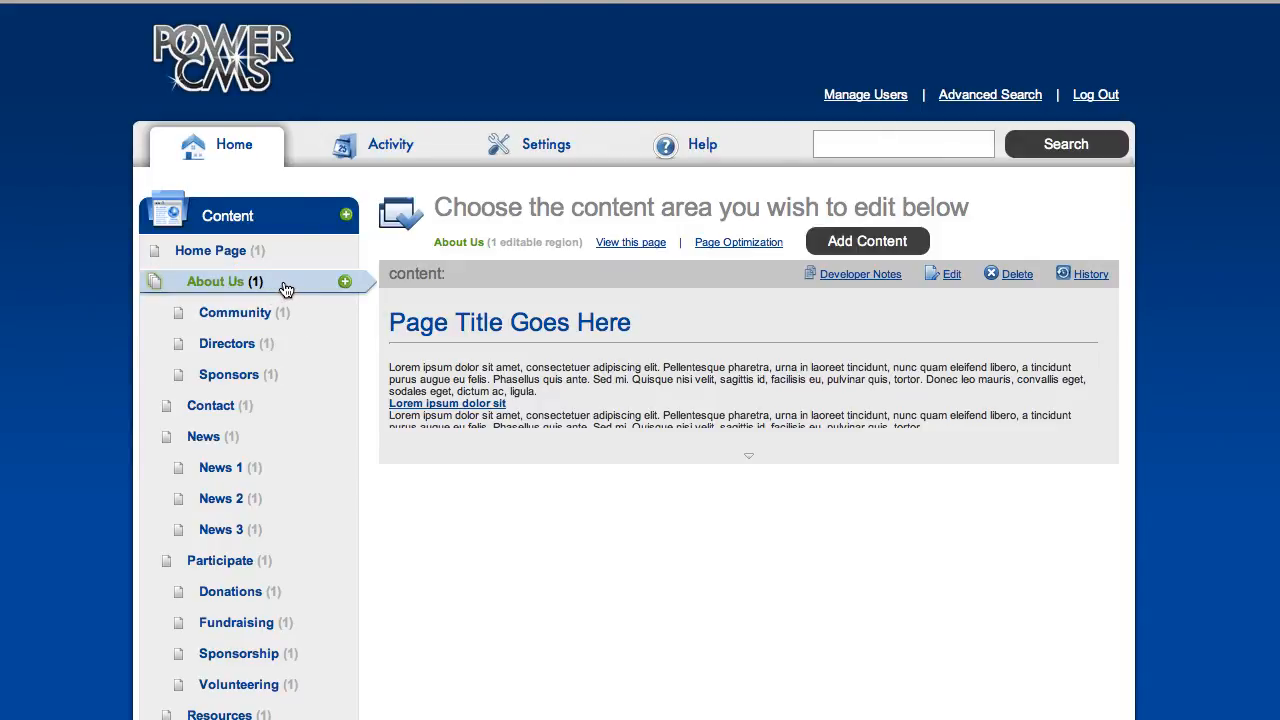
click(345, 285)
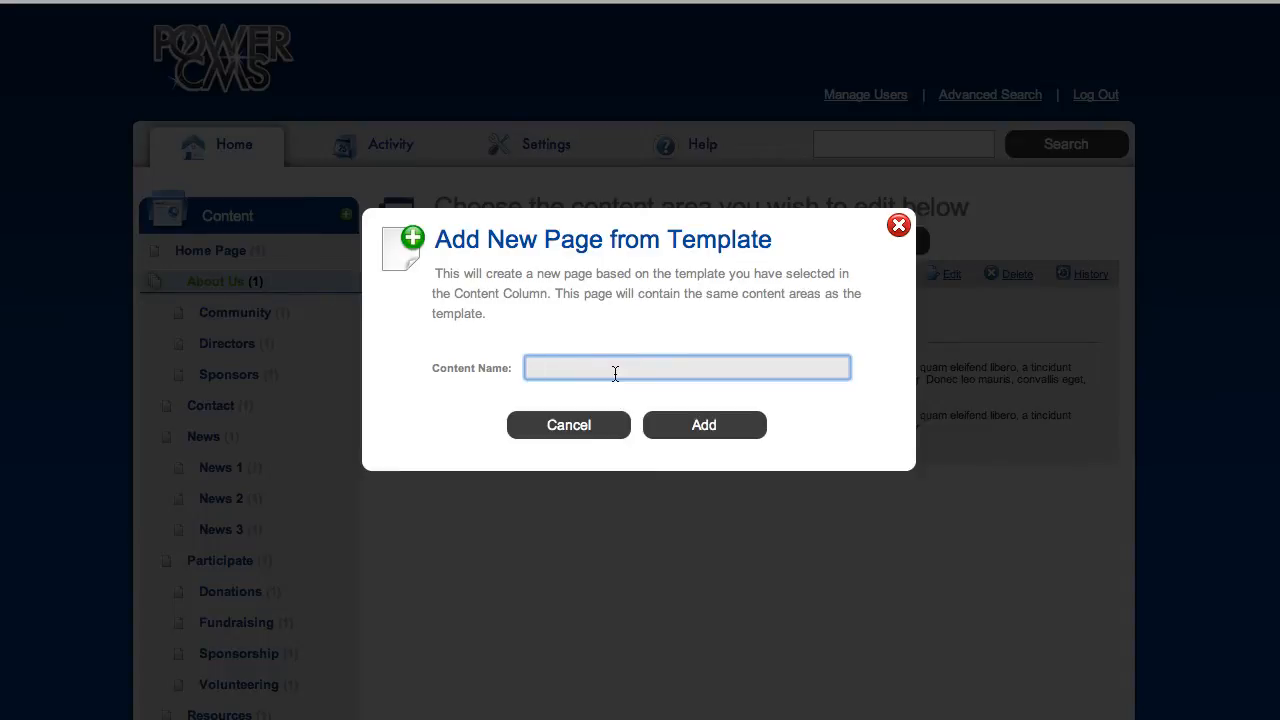
text(Our Team)
click(704, 428)
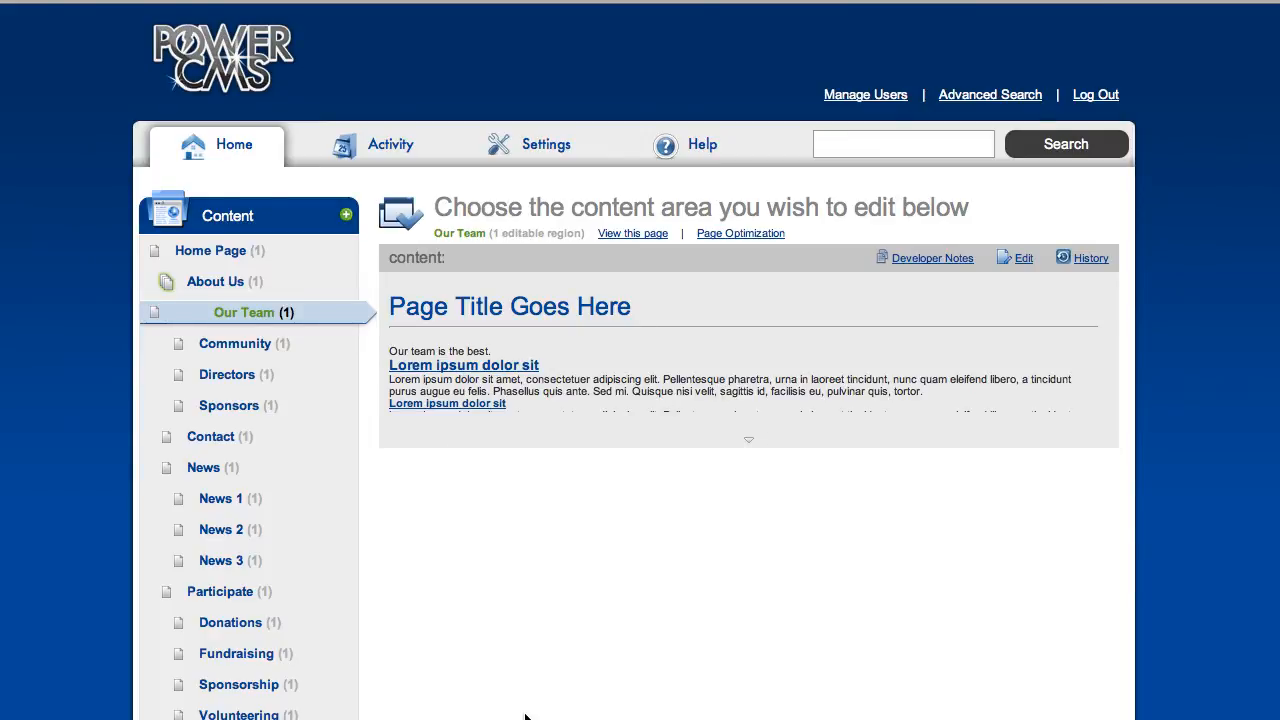
Retitle News 1 'First News Story', open with 'This is my first news story.', and save.
click(215, 507)
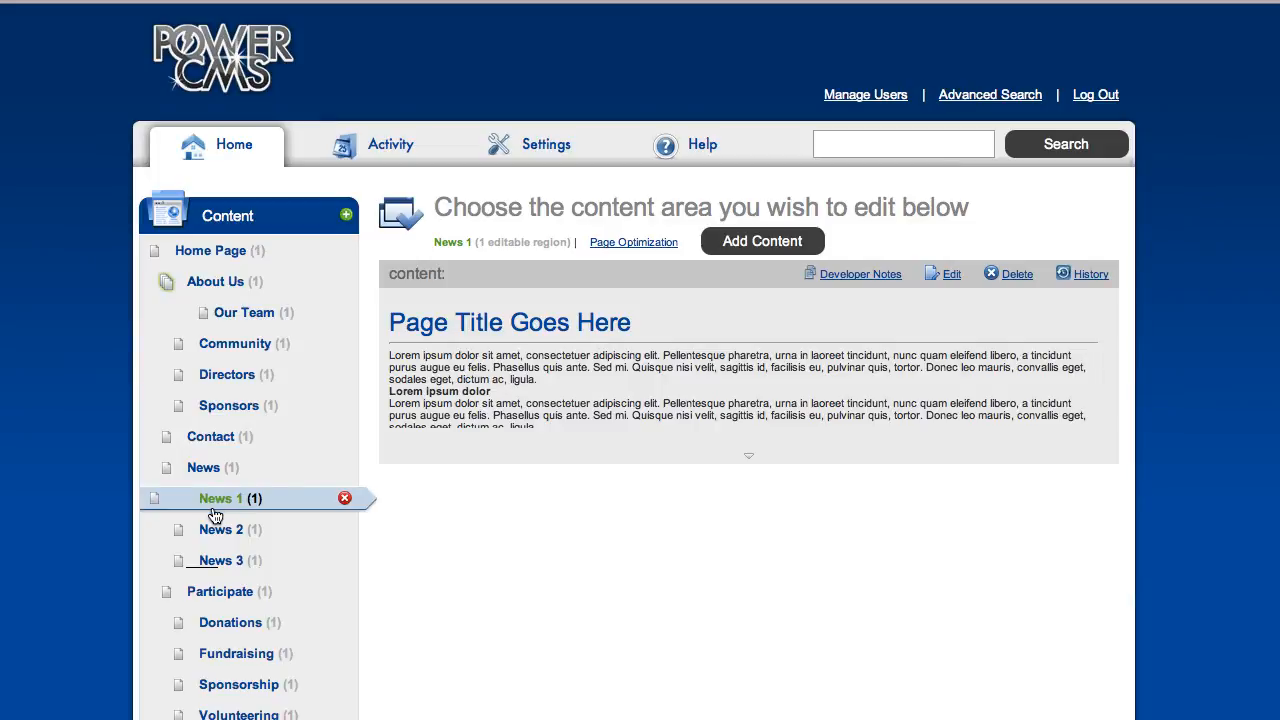
click(951, 276)
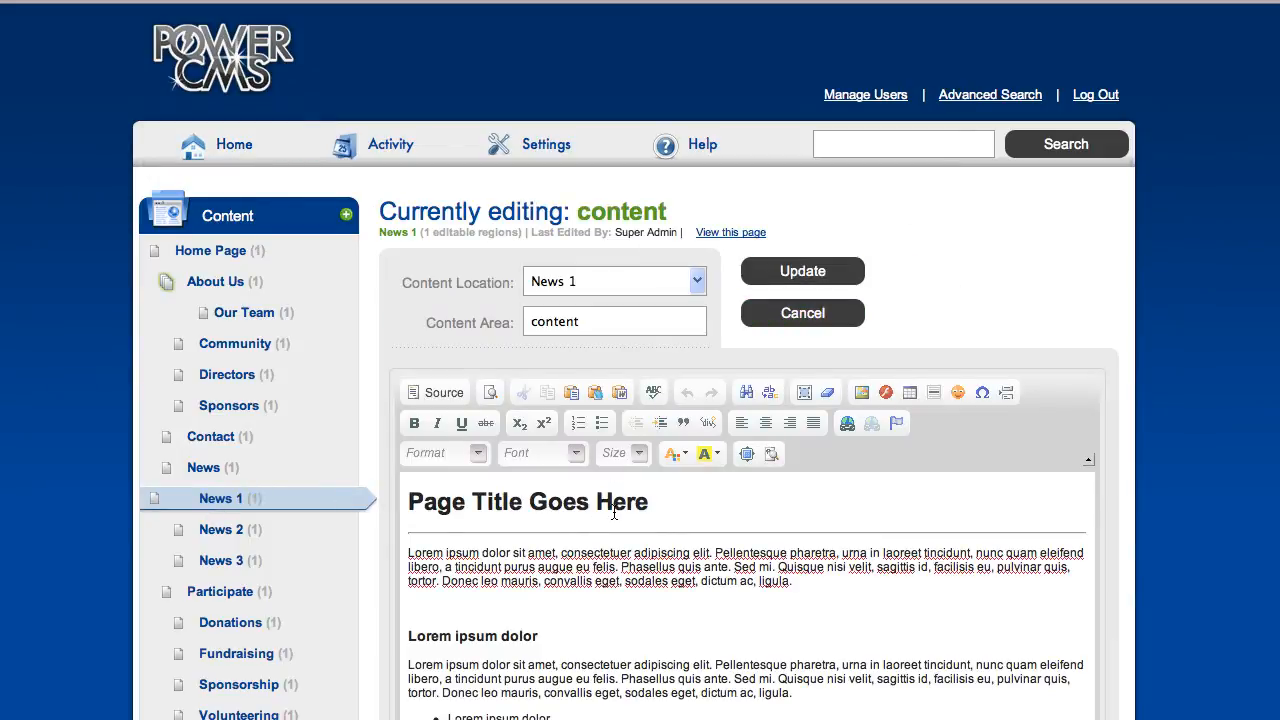
drag(650, 502, 406, 503)
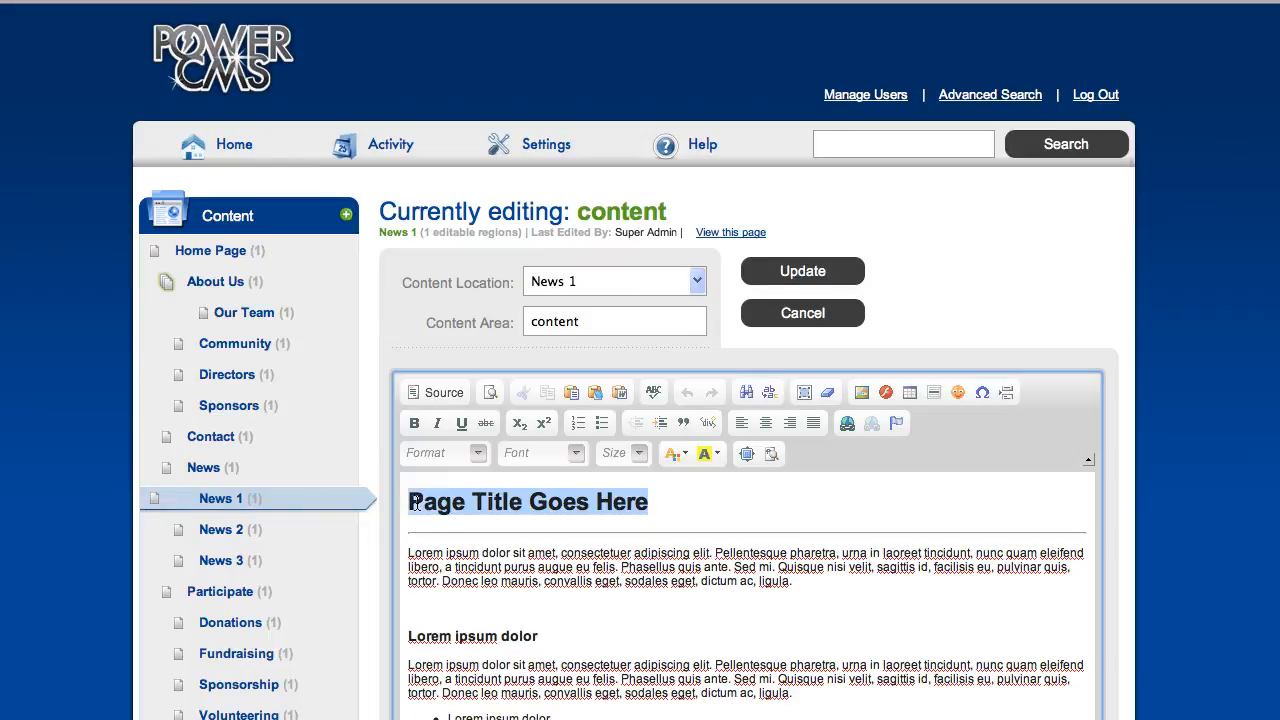
text(First )
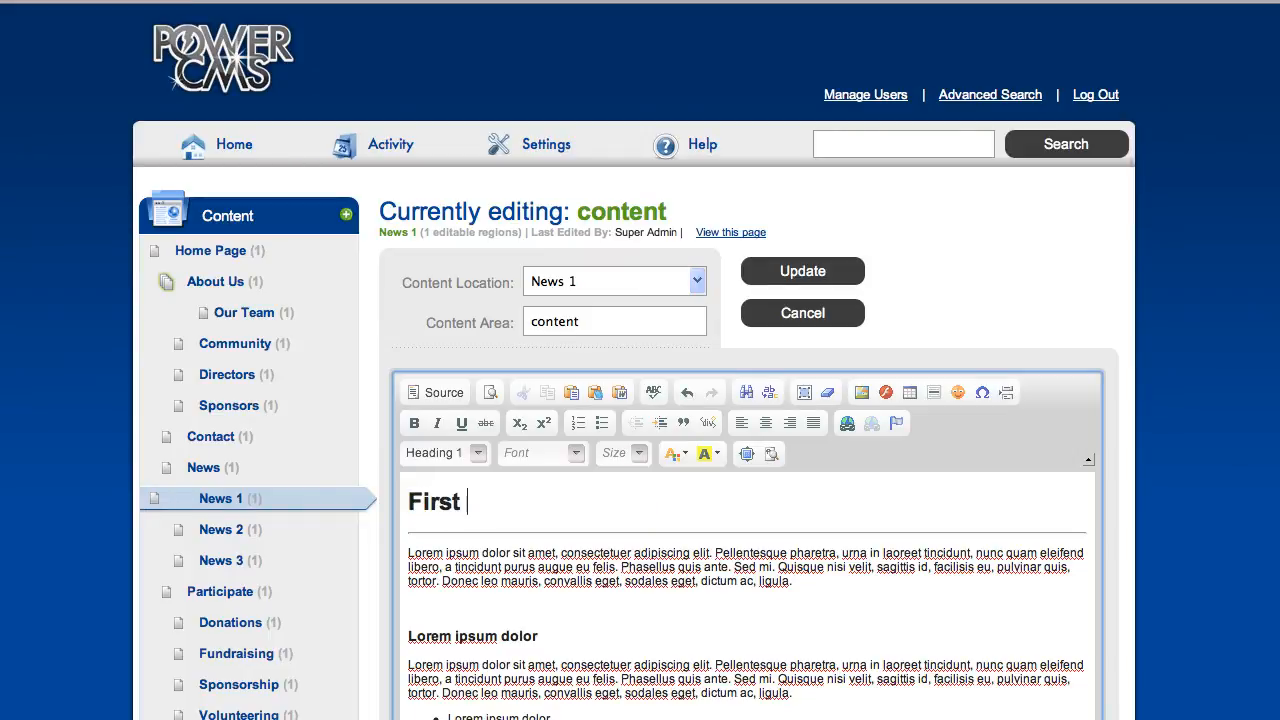
text(News Story)
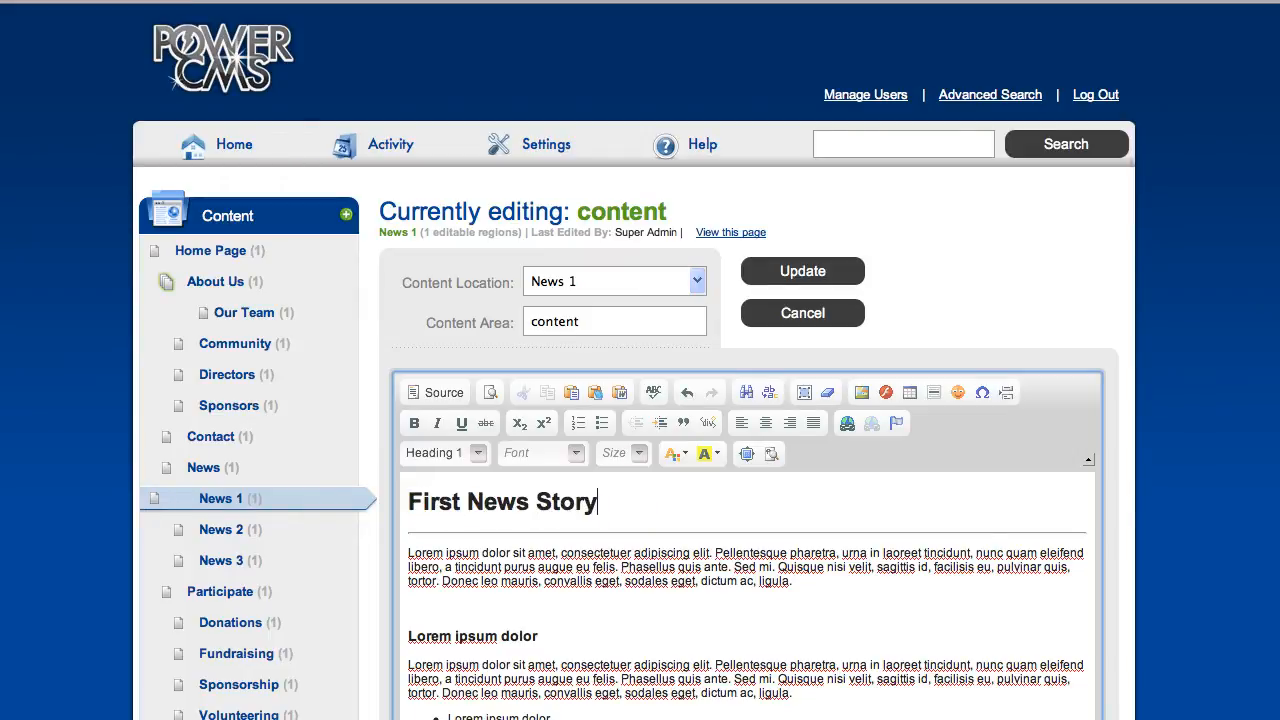
triple_click(566, 564)
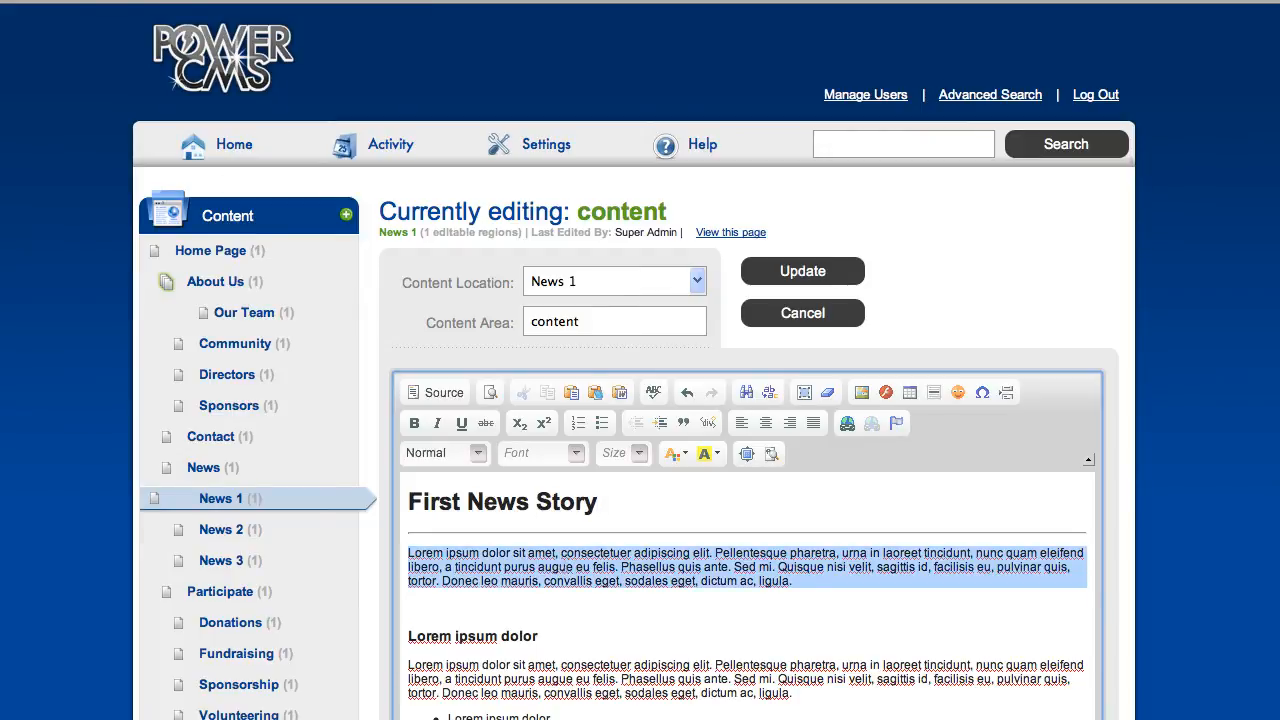
text(This is my fir)
text(st news story.)
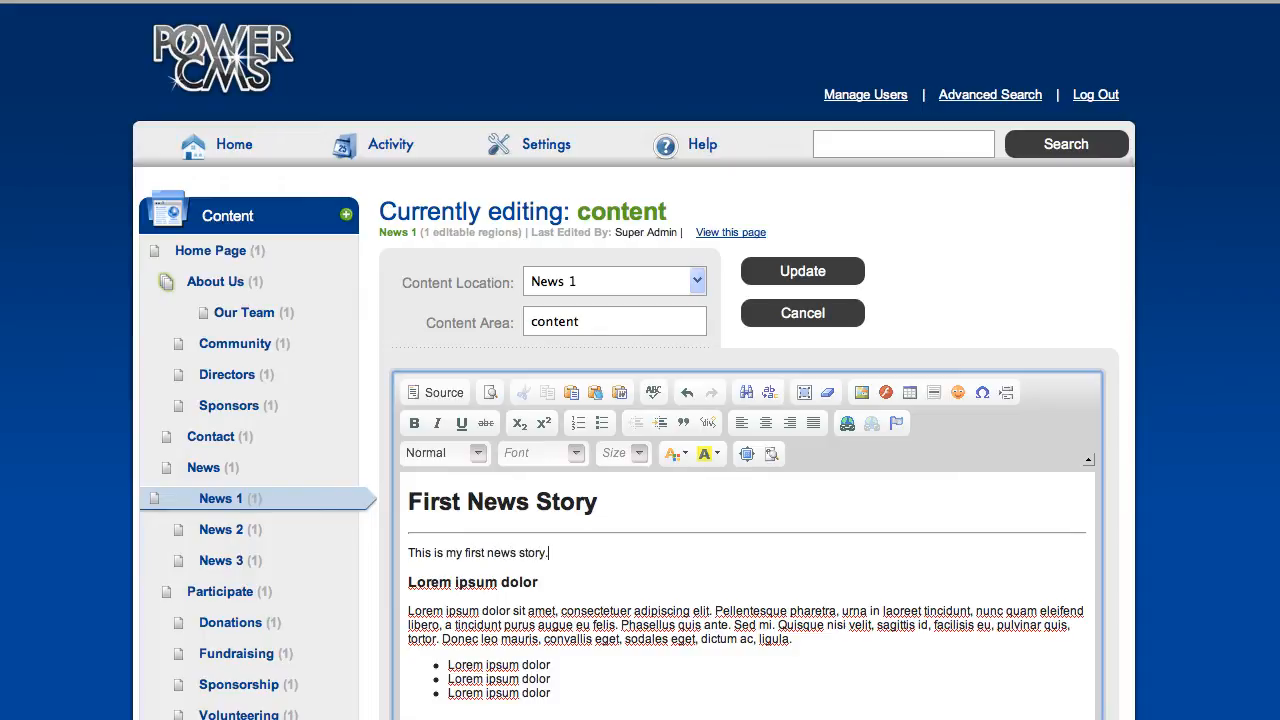
click(805, 272)
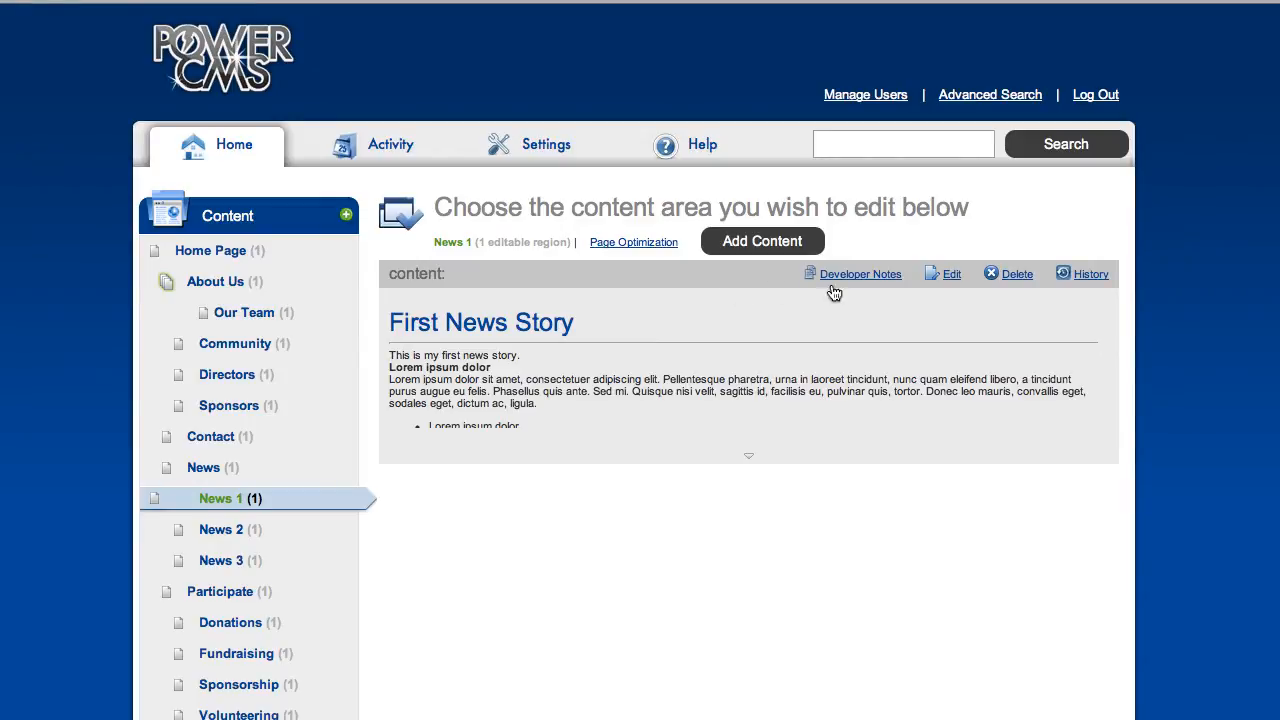
Review and save News 1's page optimization settings, then view its edit history.
click(619, 242)
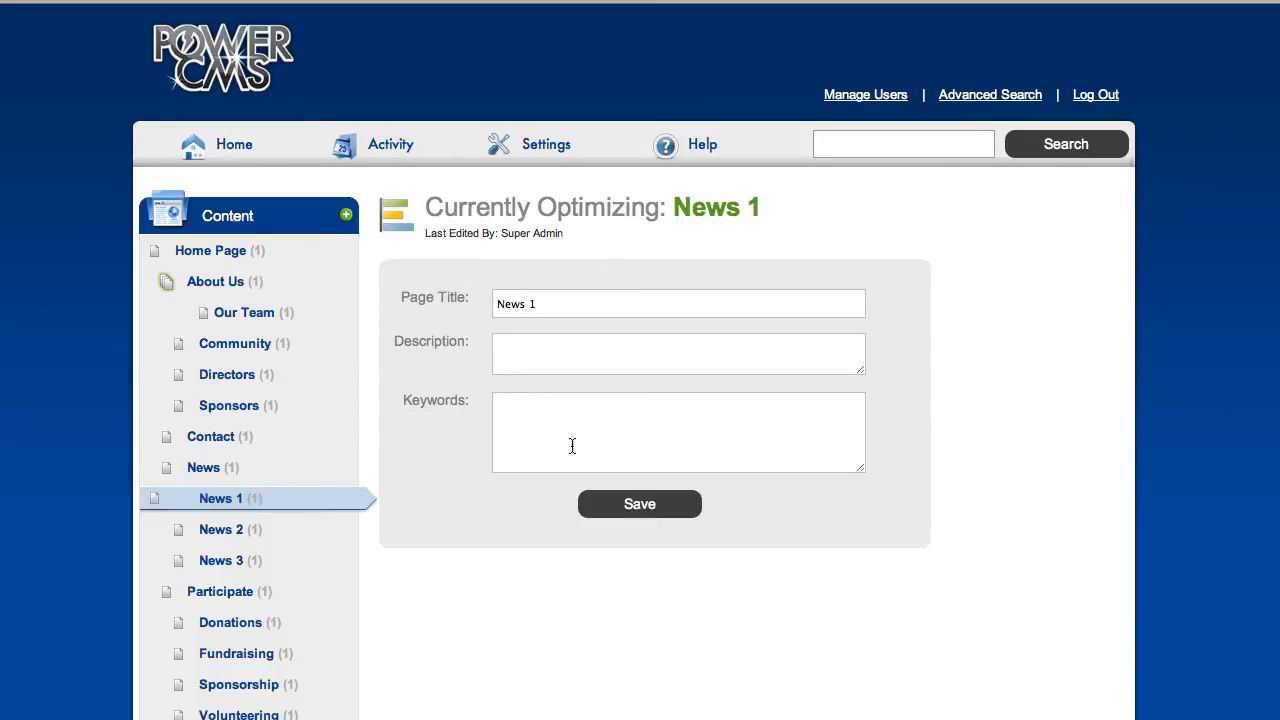
click(640, 504)
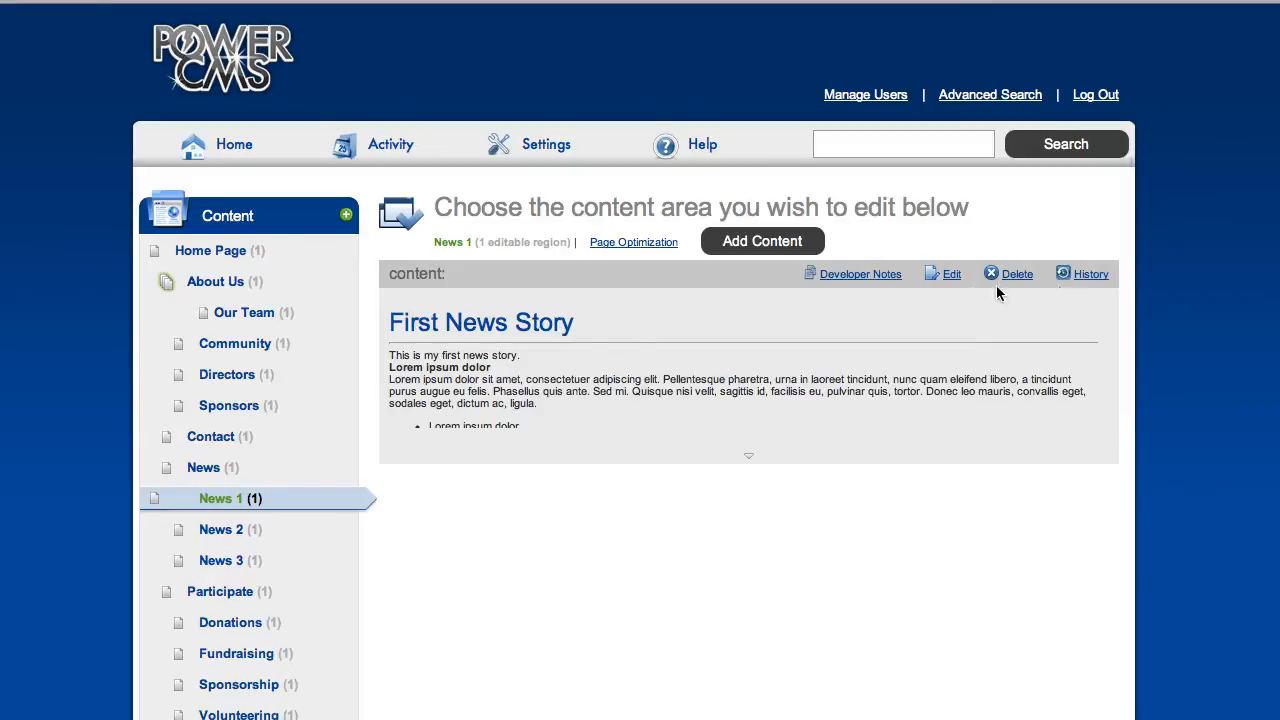
click(1090, 276)
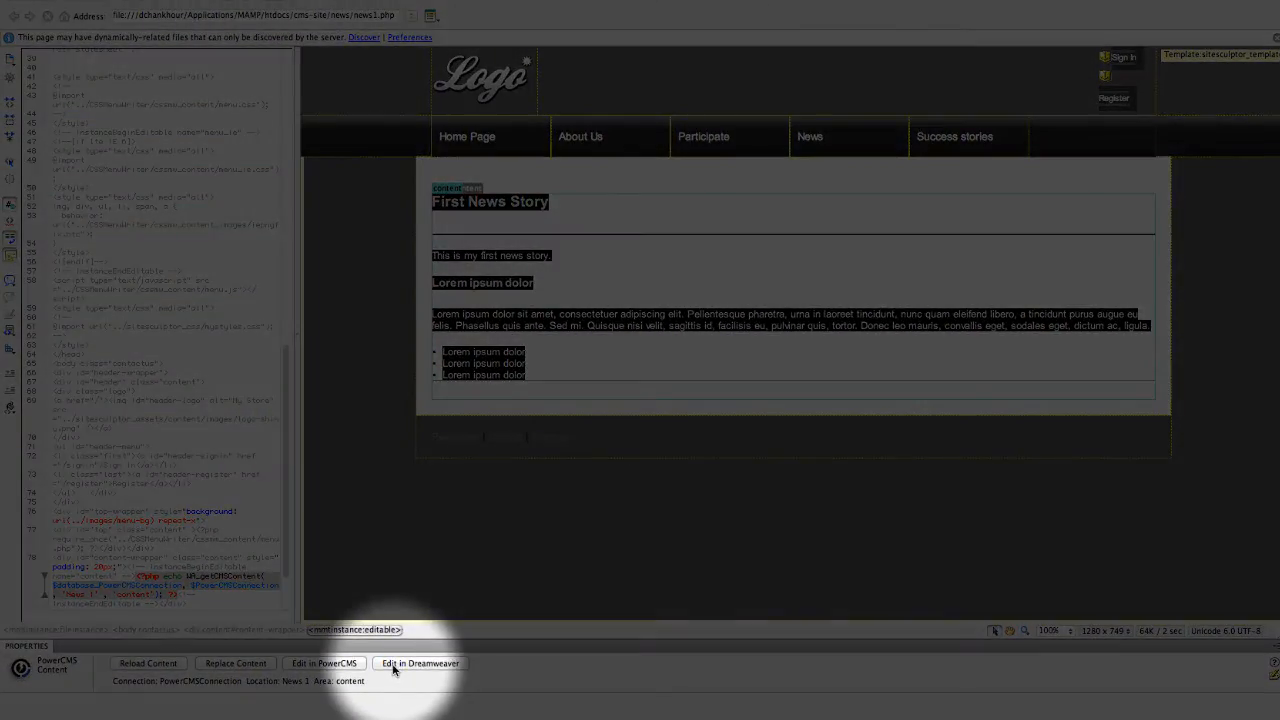
Add 'Don't you love this news?' after News 1's first sentence, then save and close the temp page.
click(420, 664)
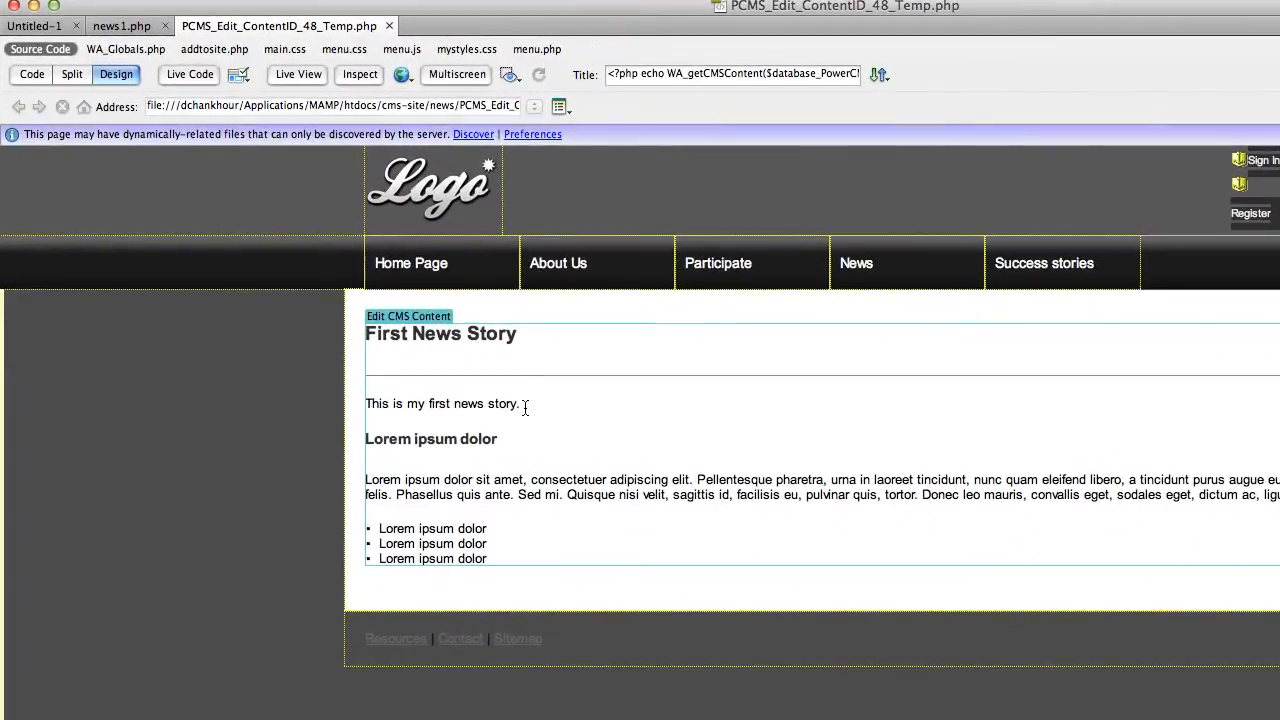
click(522, 404)
text(Do)
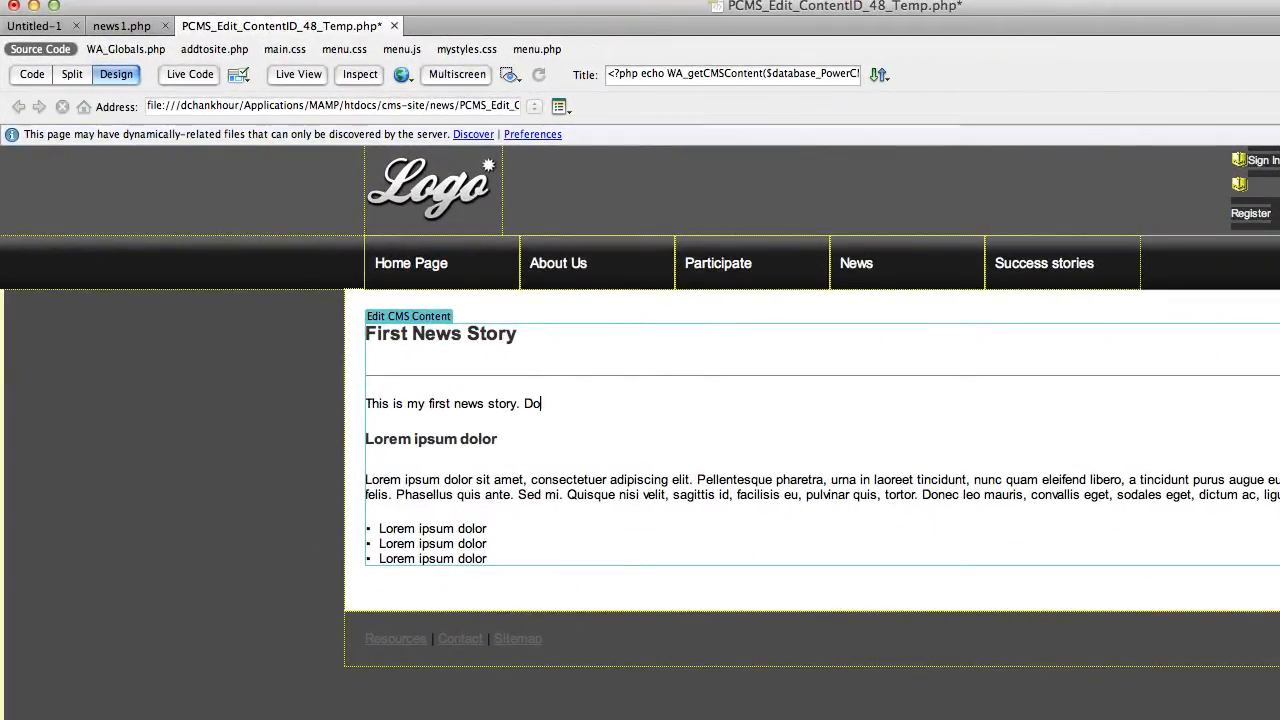
text(n't you love this)
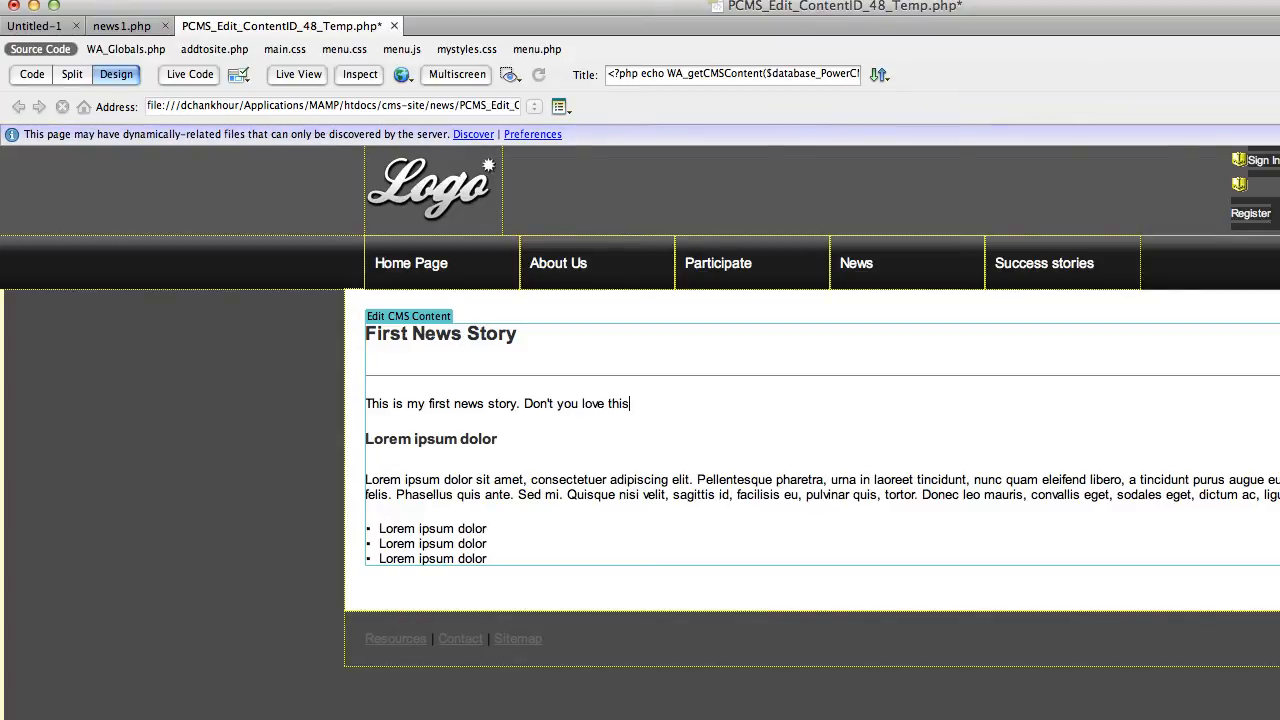
text( news?)
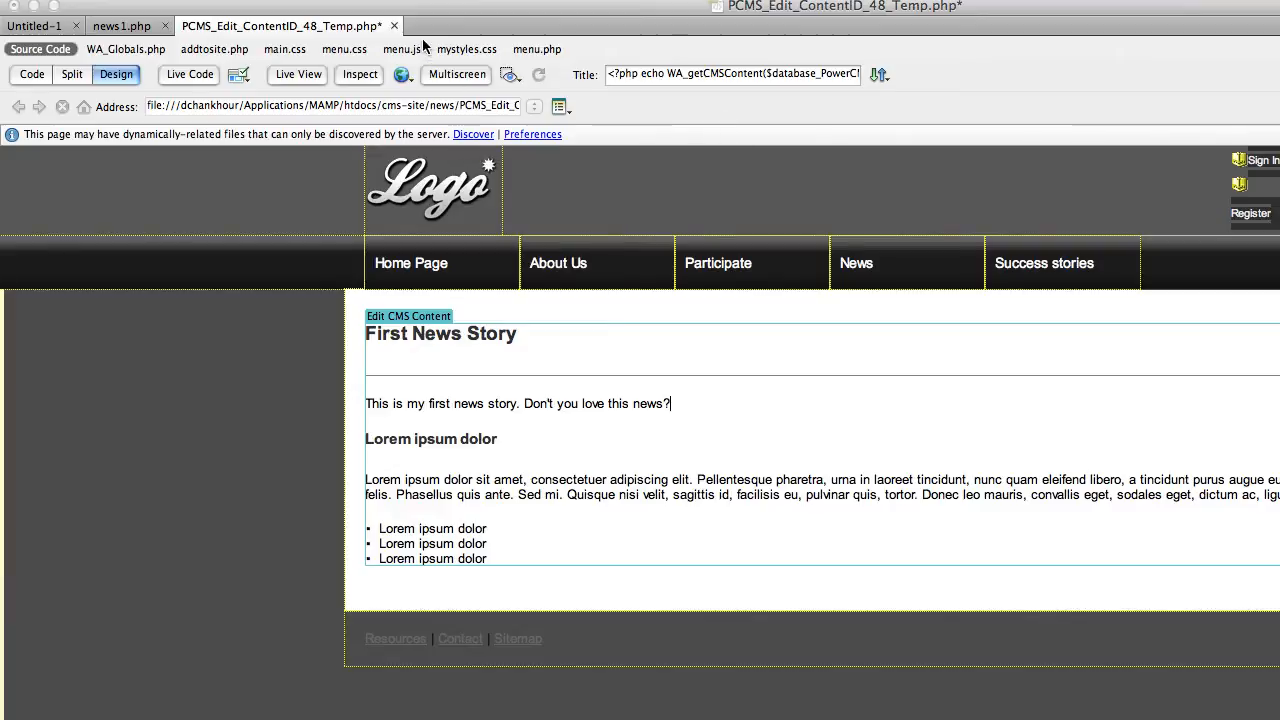
key(super+s)
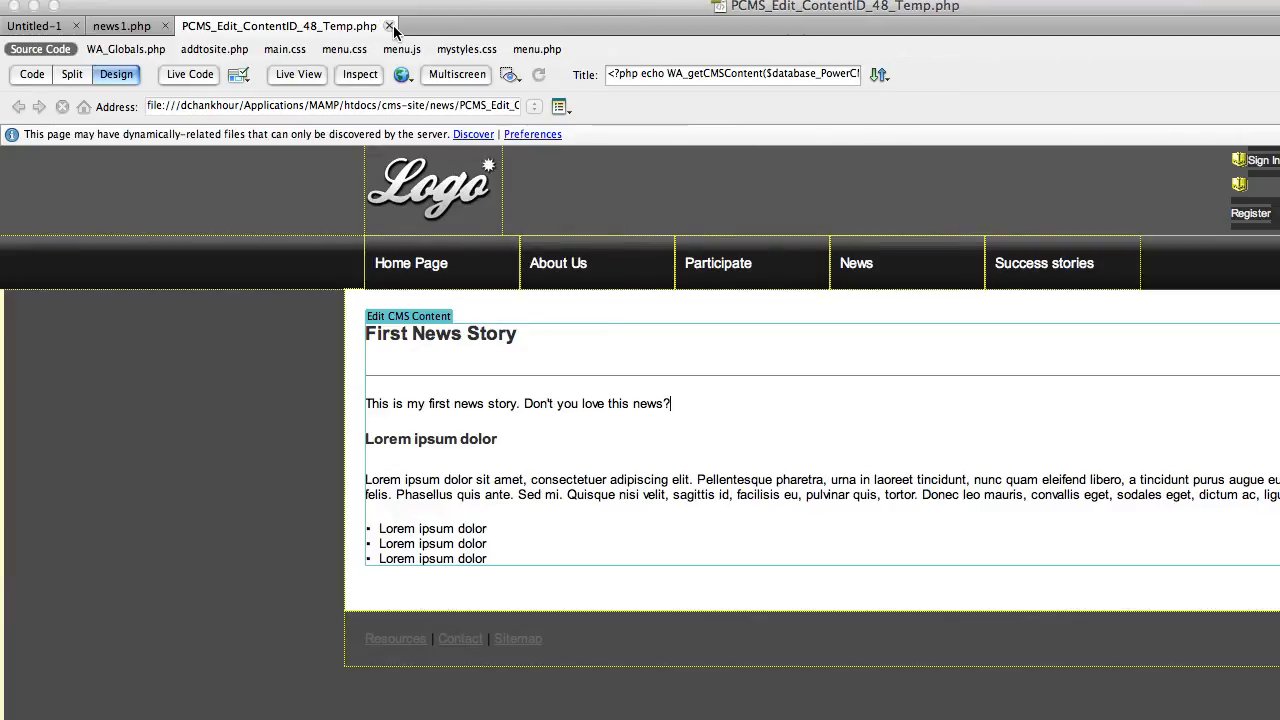
click(389, 26)
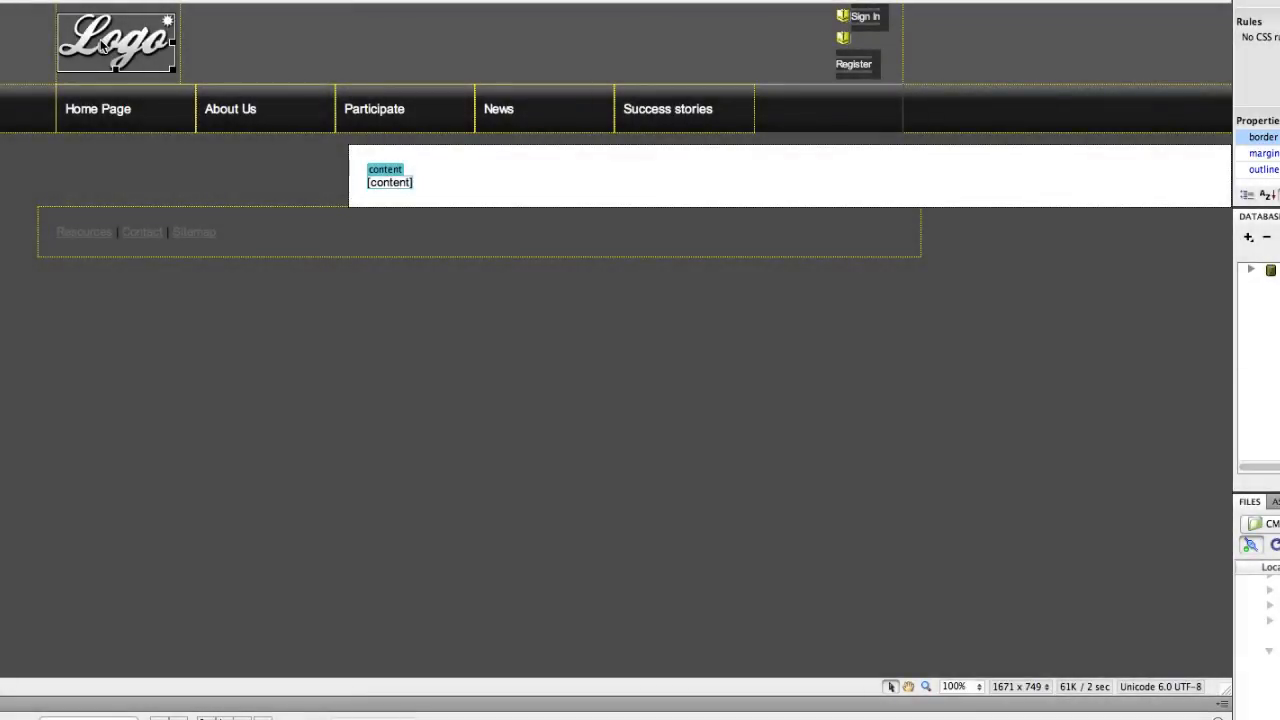
Select the template's logo image and launch WebAssist's Add Content to PowerCMS.
click(103, 46)
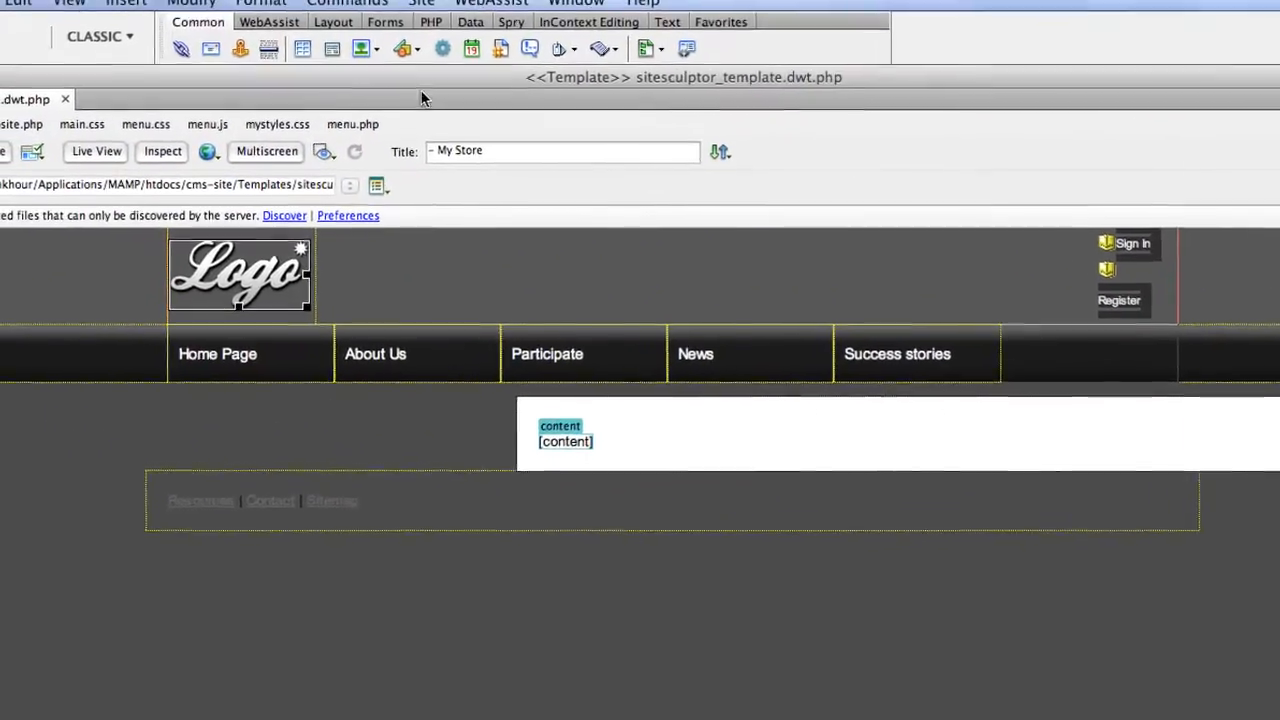
click(527, 18)
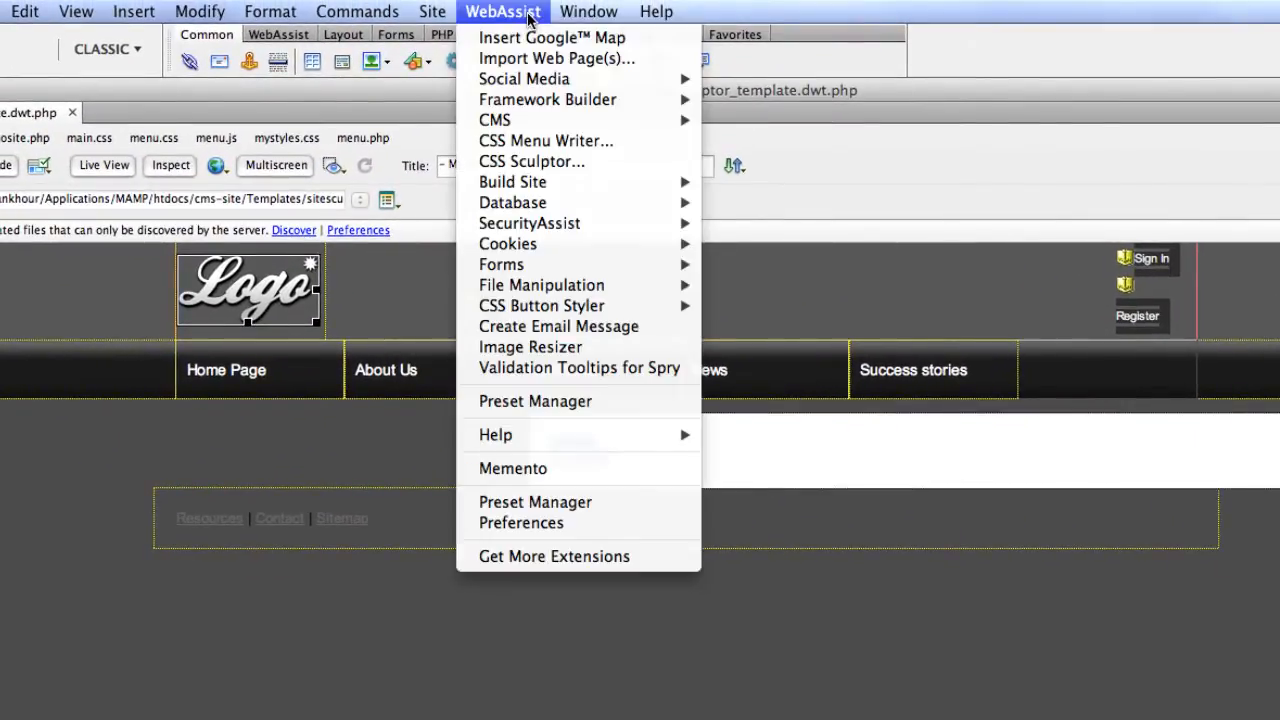
mouse_move(595, 122)
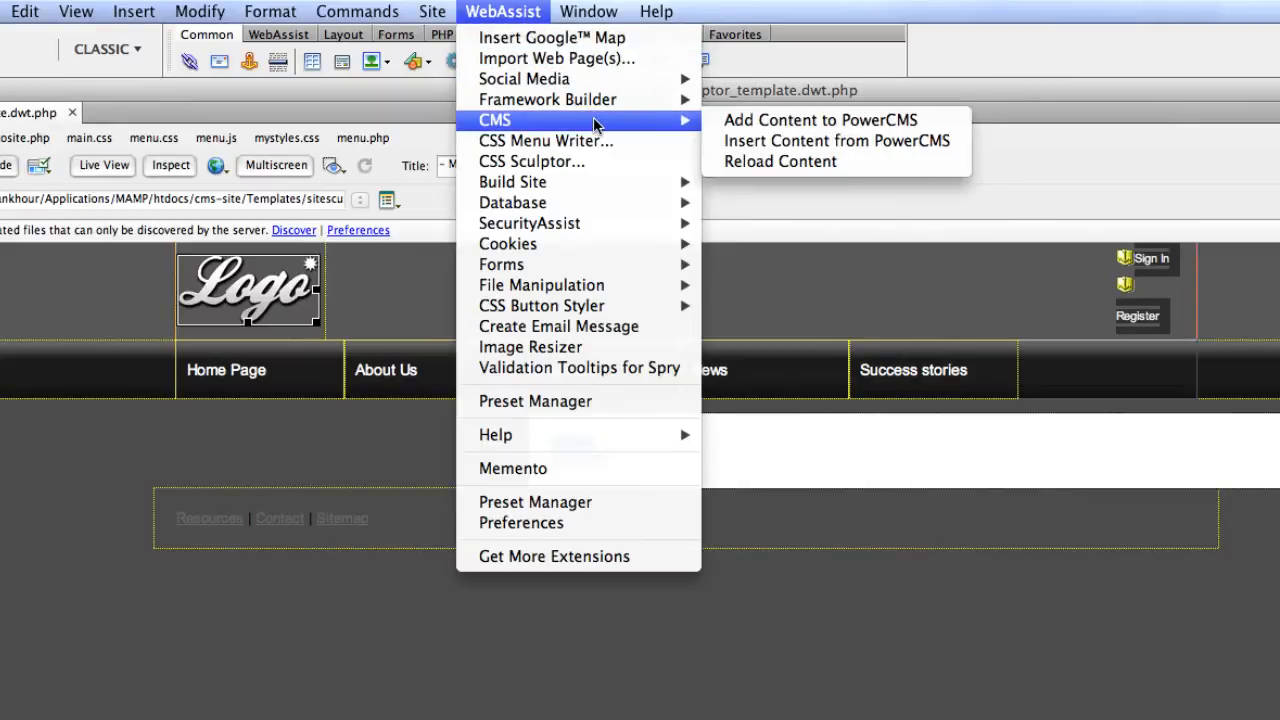
click(771, 121)
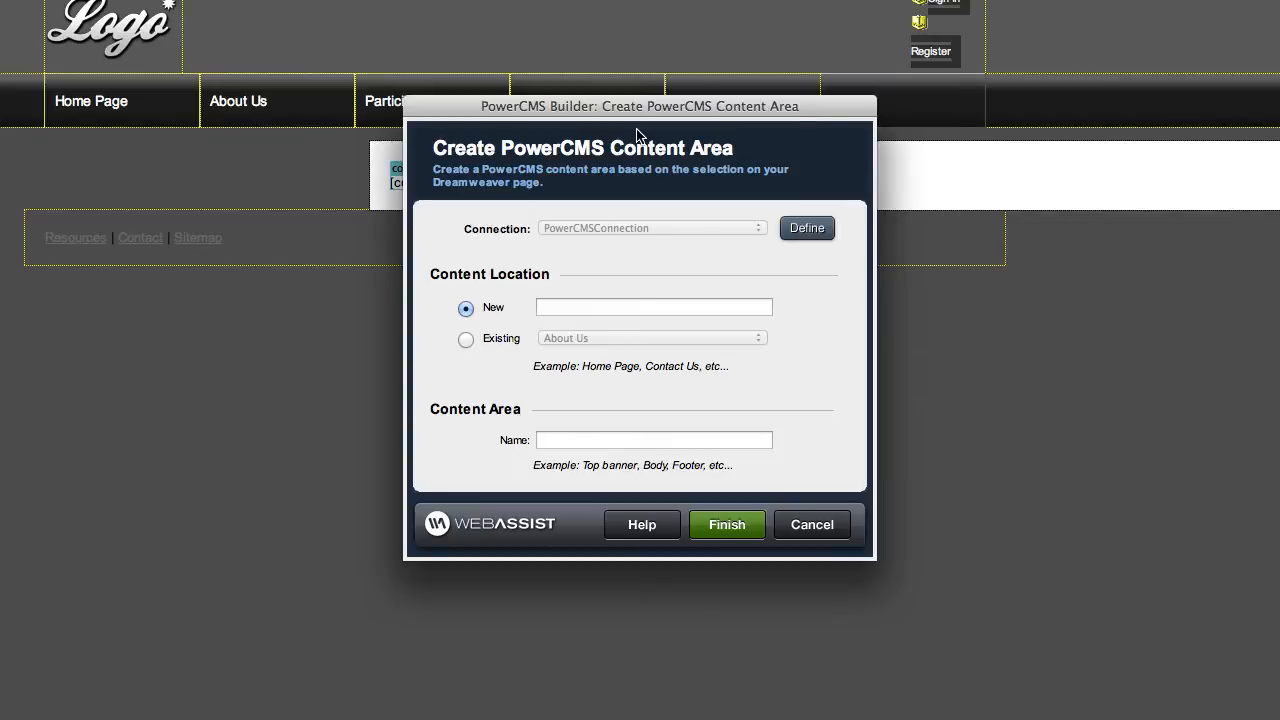
Enter 'Template' as the new location and 'Logo' as the content area name, then finish.
click(557, 306)
text(Logo)
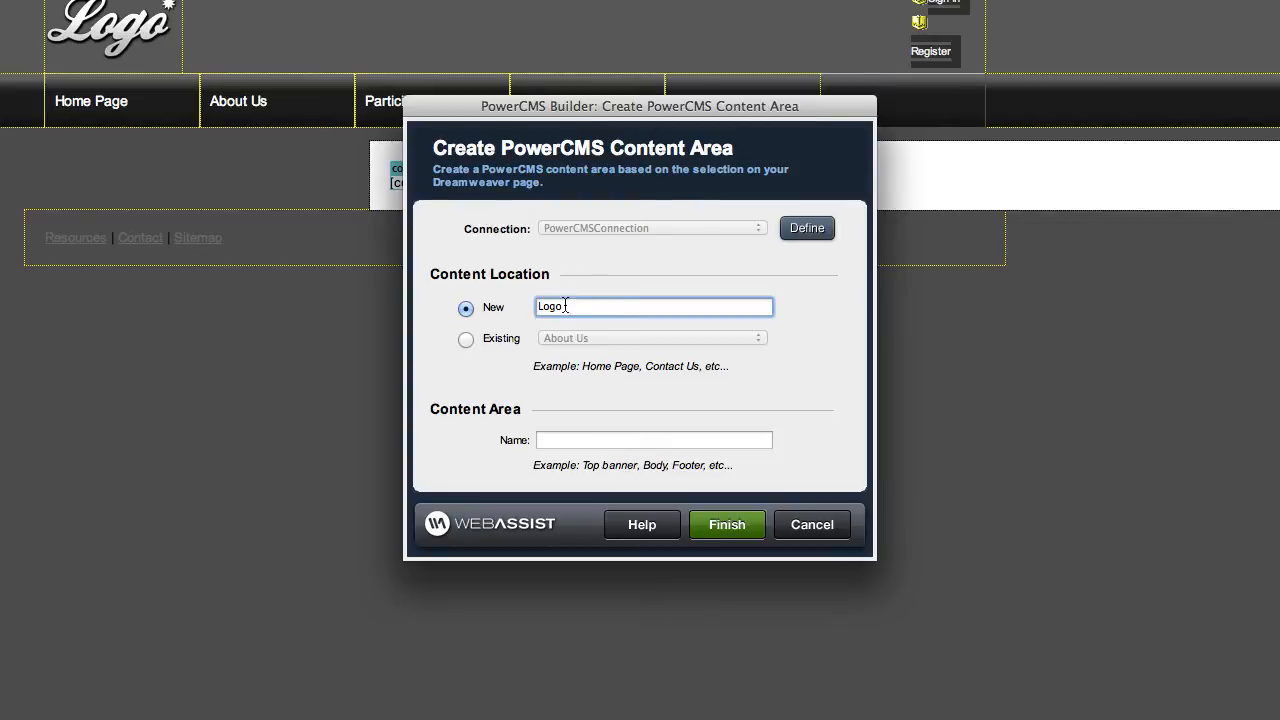
double_click(551, 307)
text(Template)
click(576, 441)
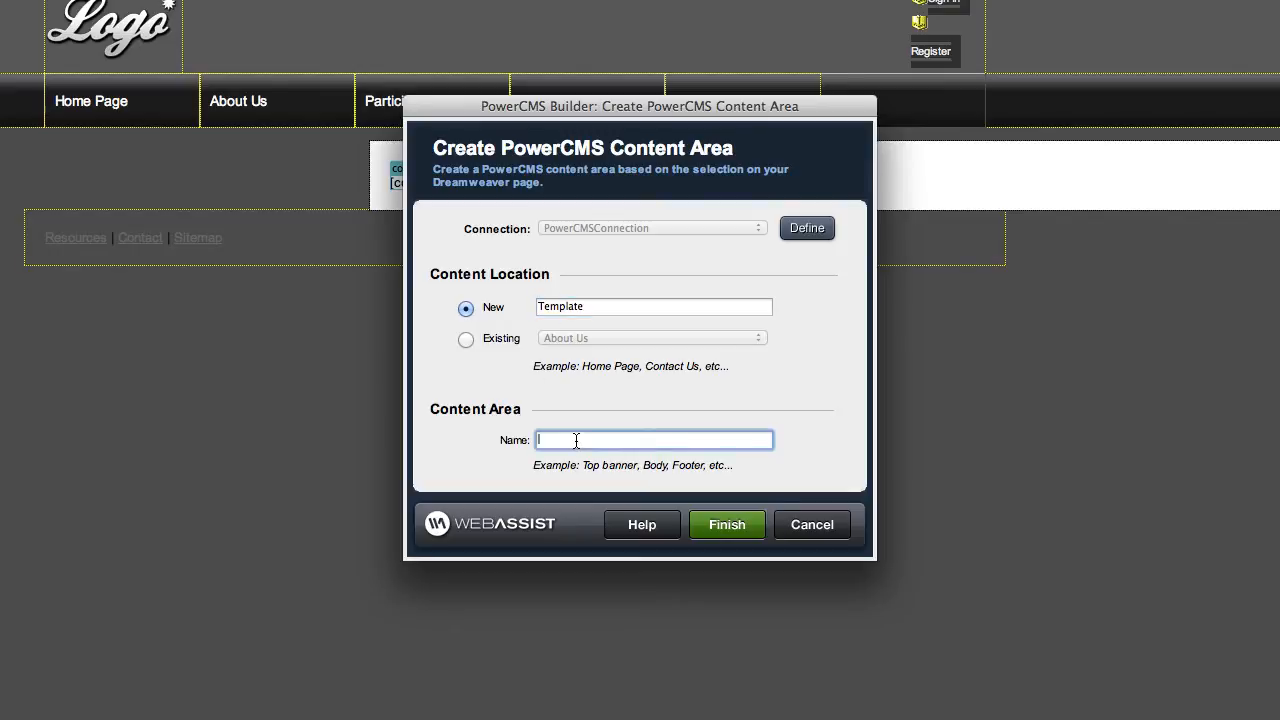
text(Logo)
click(724, 524)
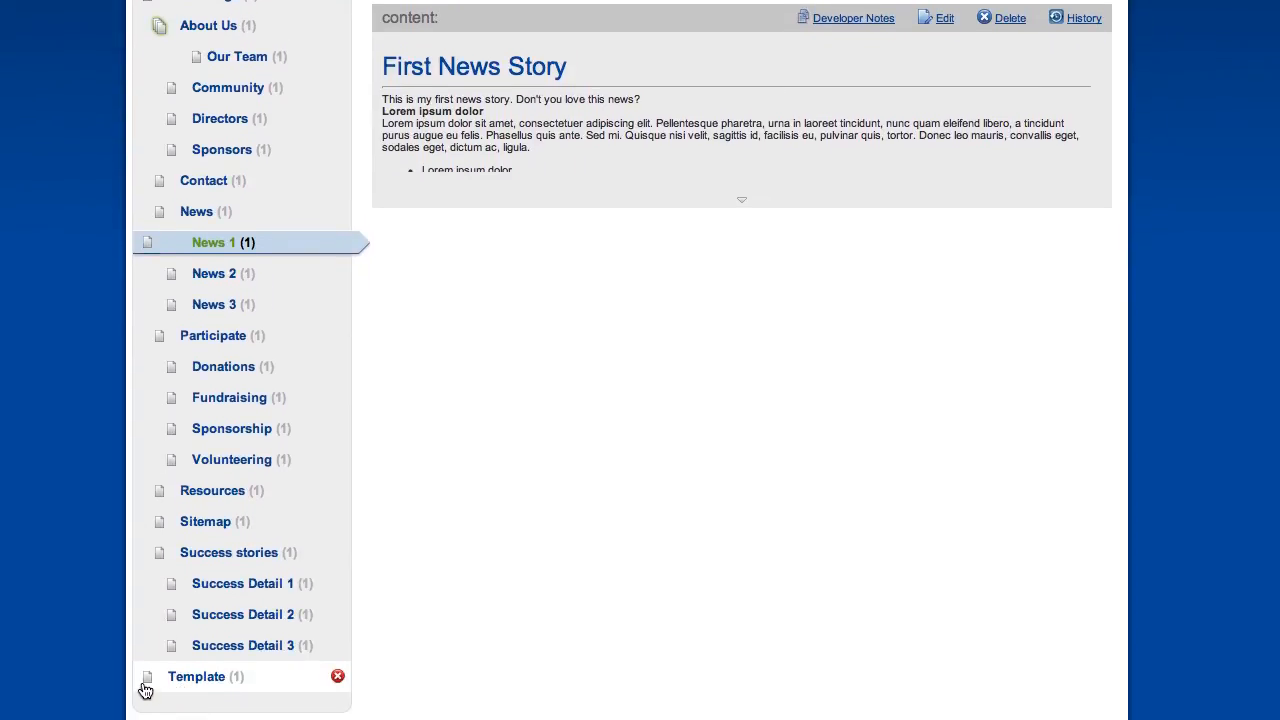
Open the Template page's Logo block in the PowerCMS editor and update it.
click(206, 684)
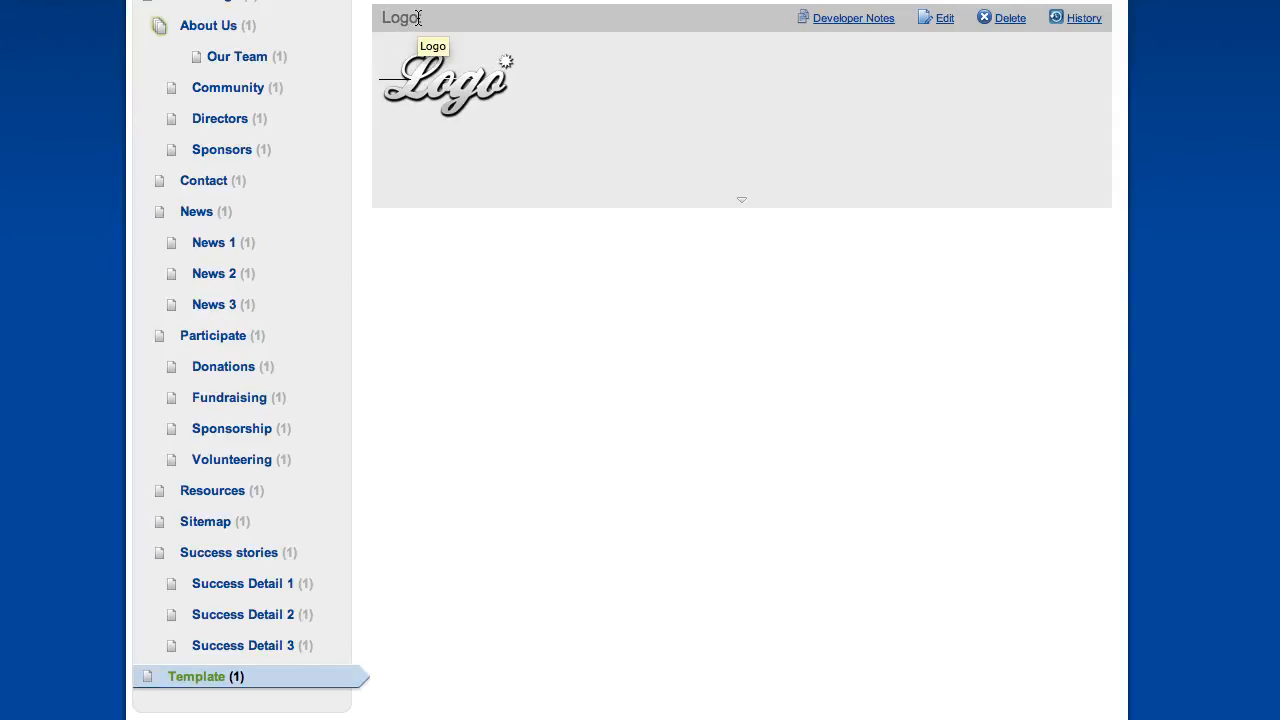
click(945, 20)
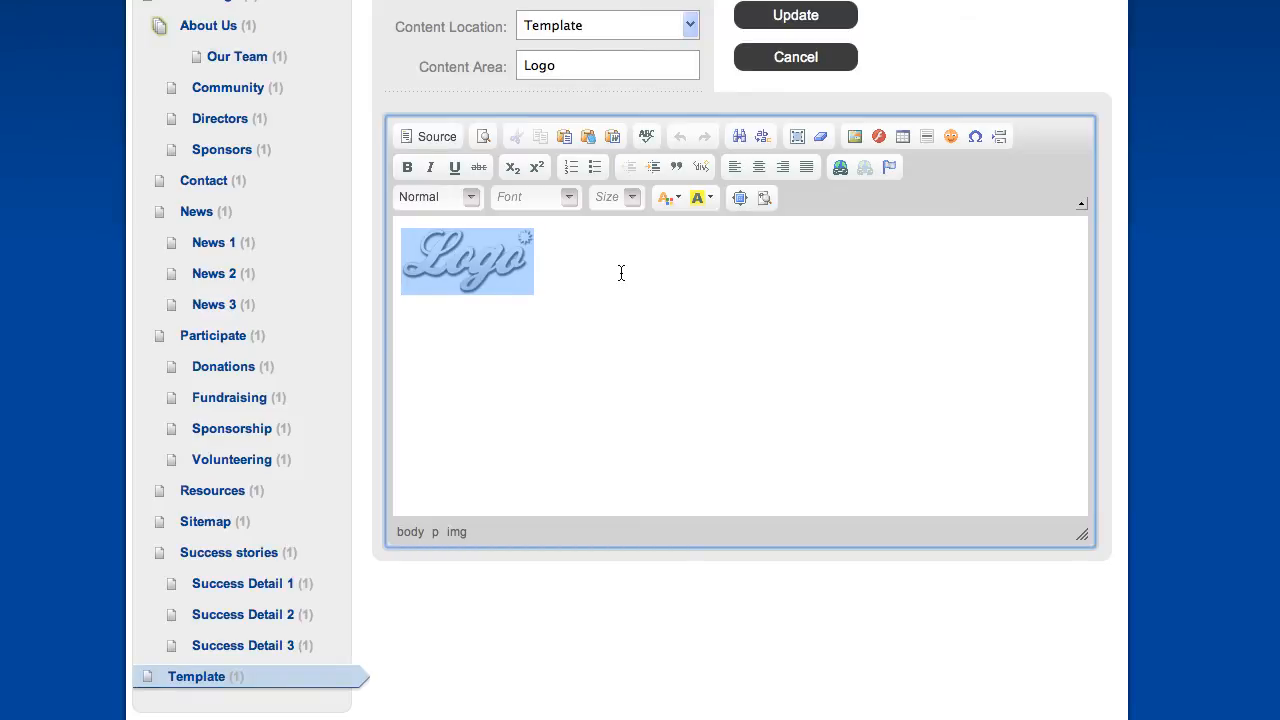
click(818, 15)
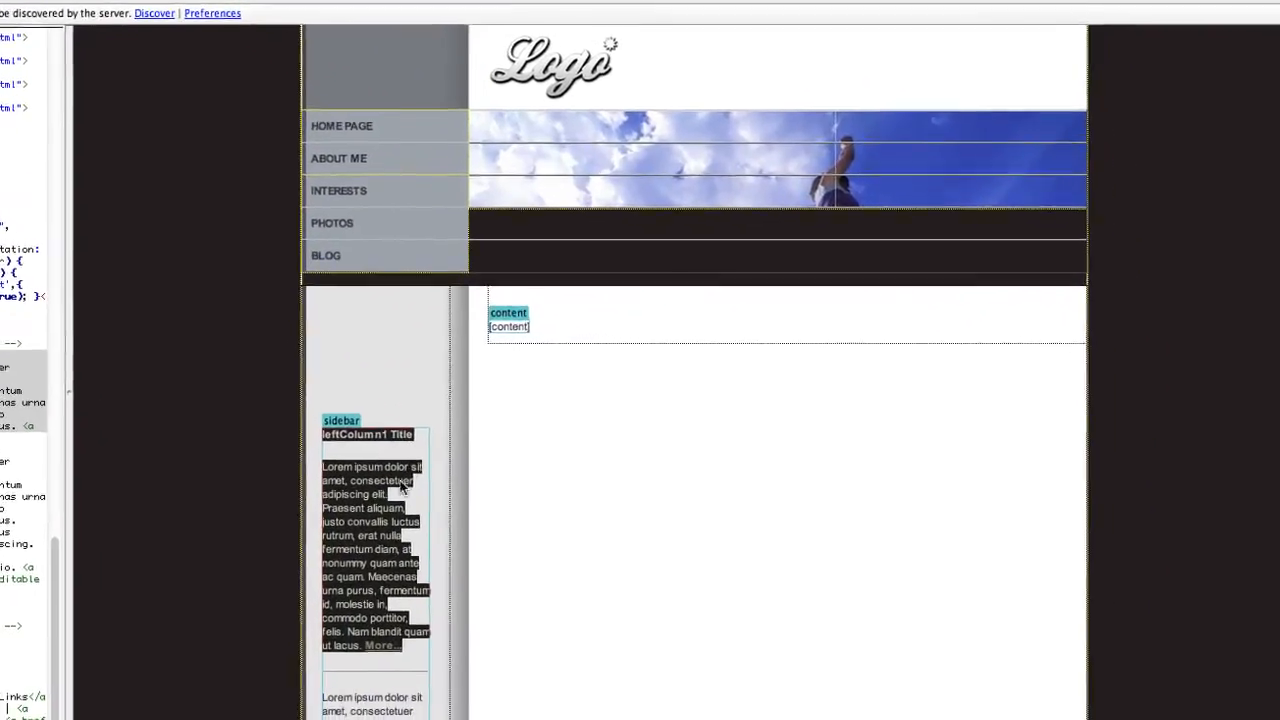
Select the sidebar text from 'More...' up to its title and launch Add Content to PowerCMS.
click(375, 546)
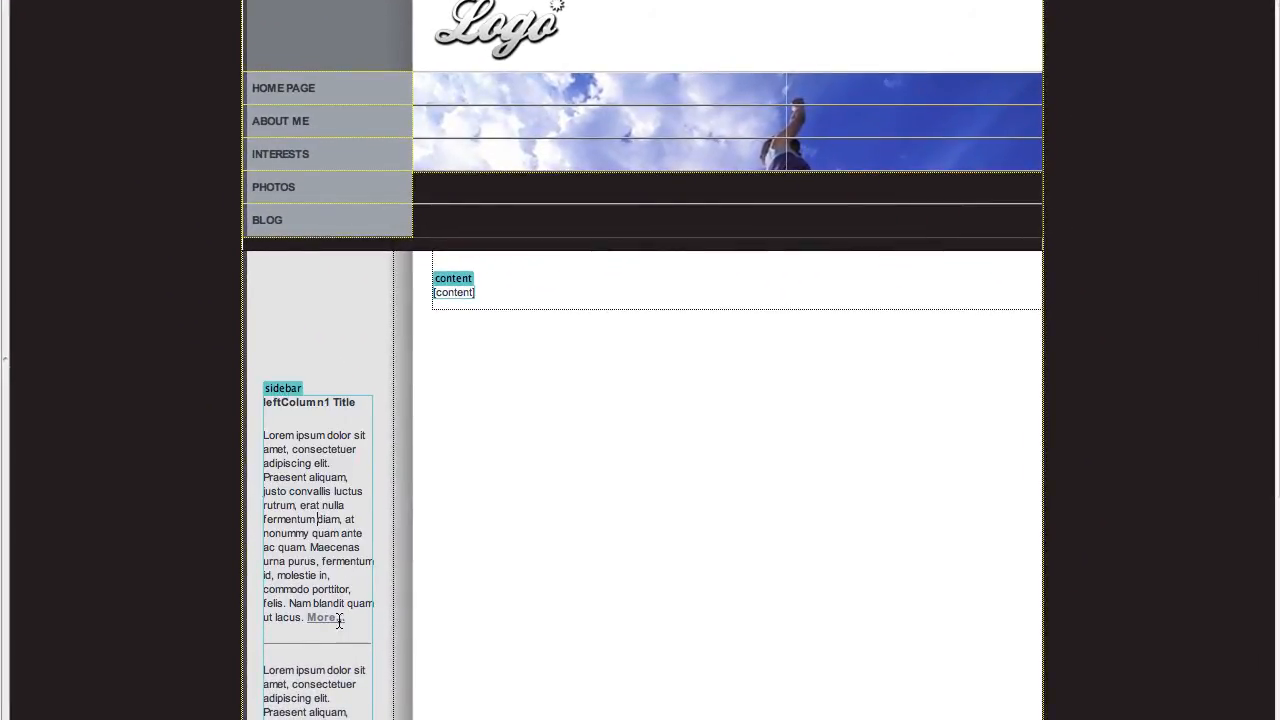
drag(339, 620, 256, 498)
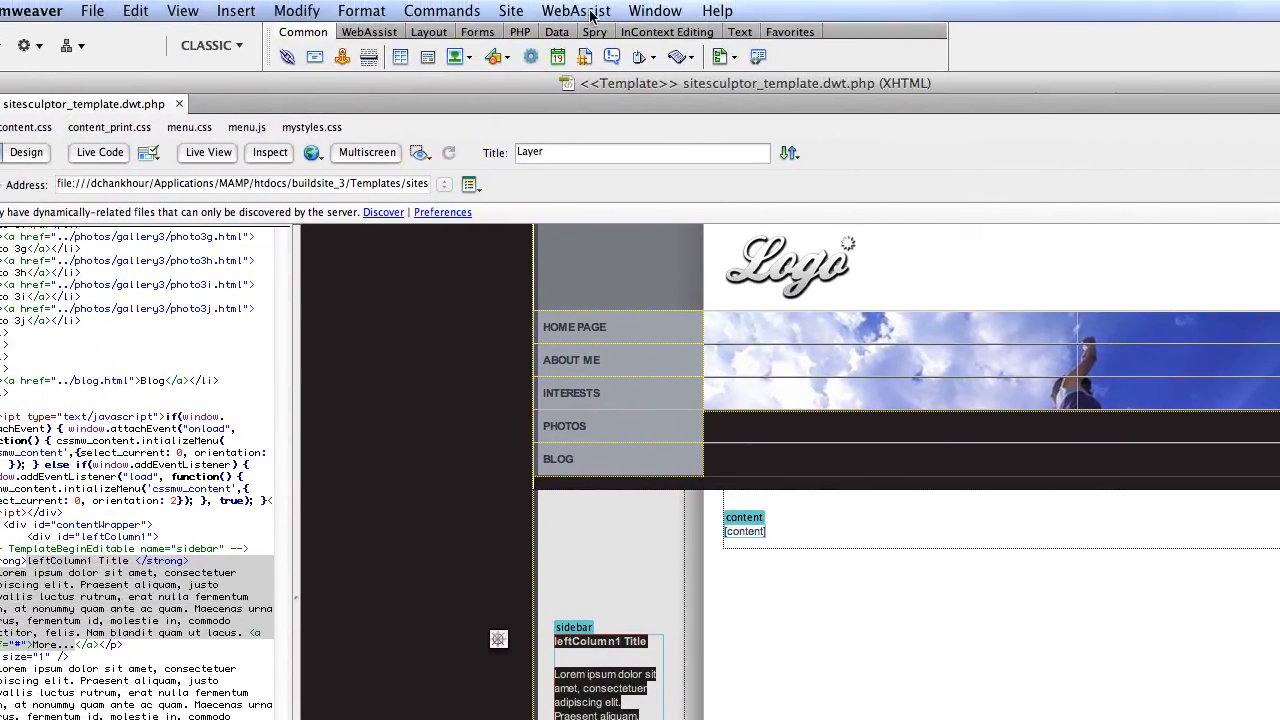
click(578, 11)
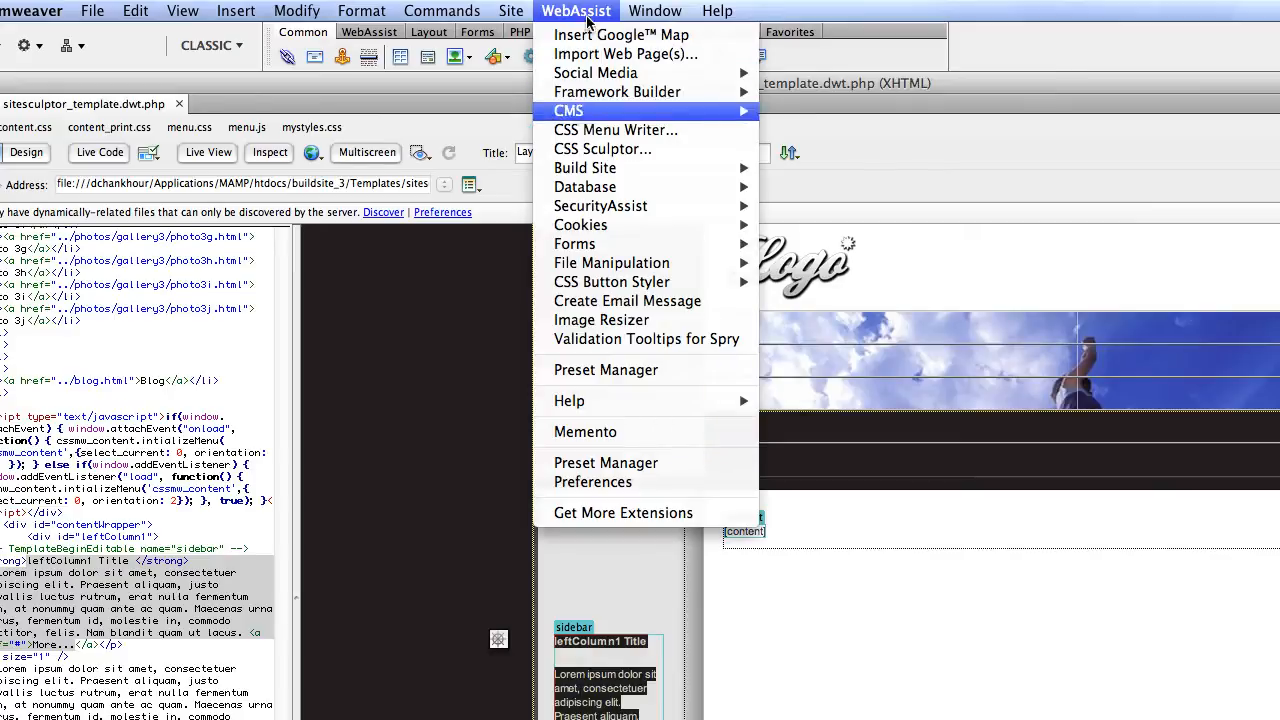
mouse_move(695, 118)
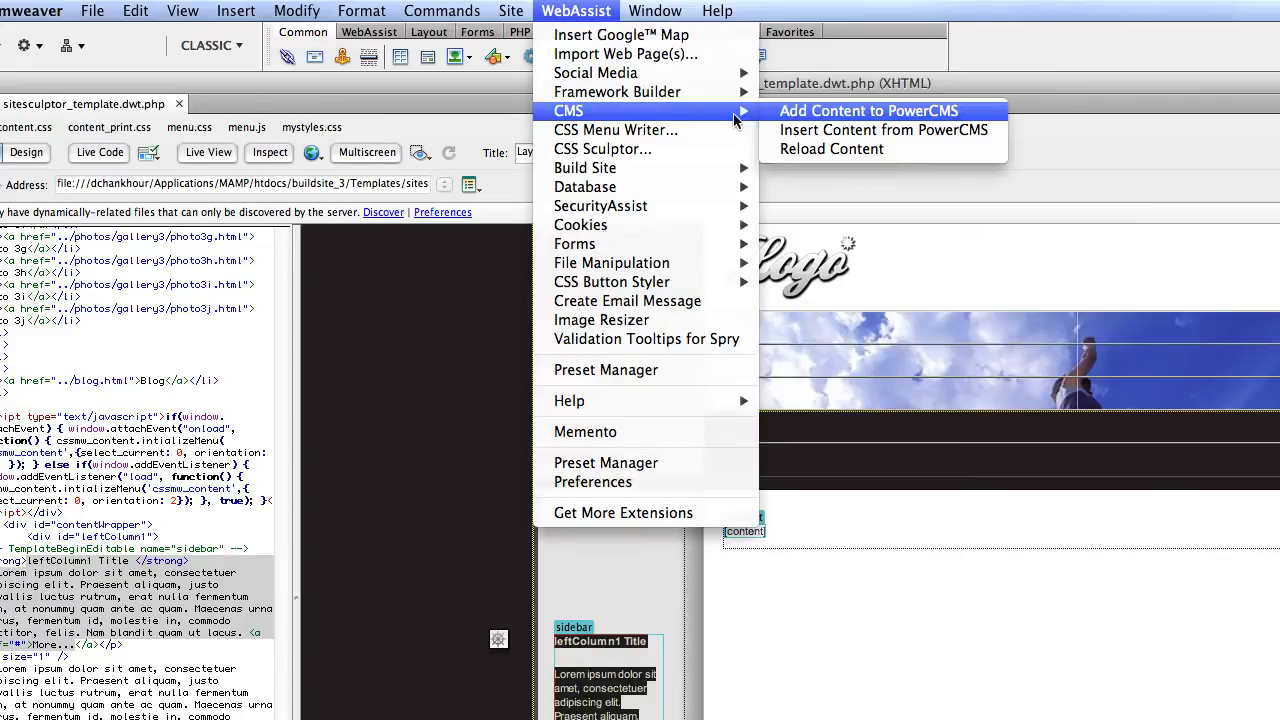
click(810, 114)
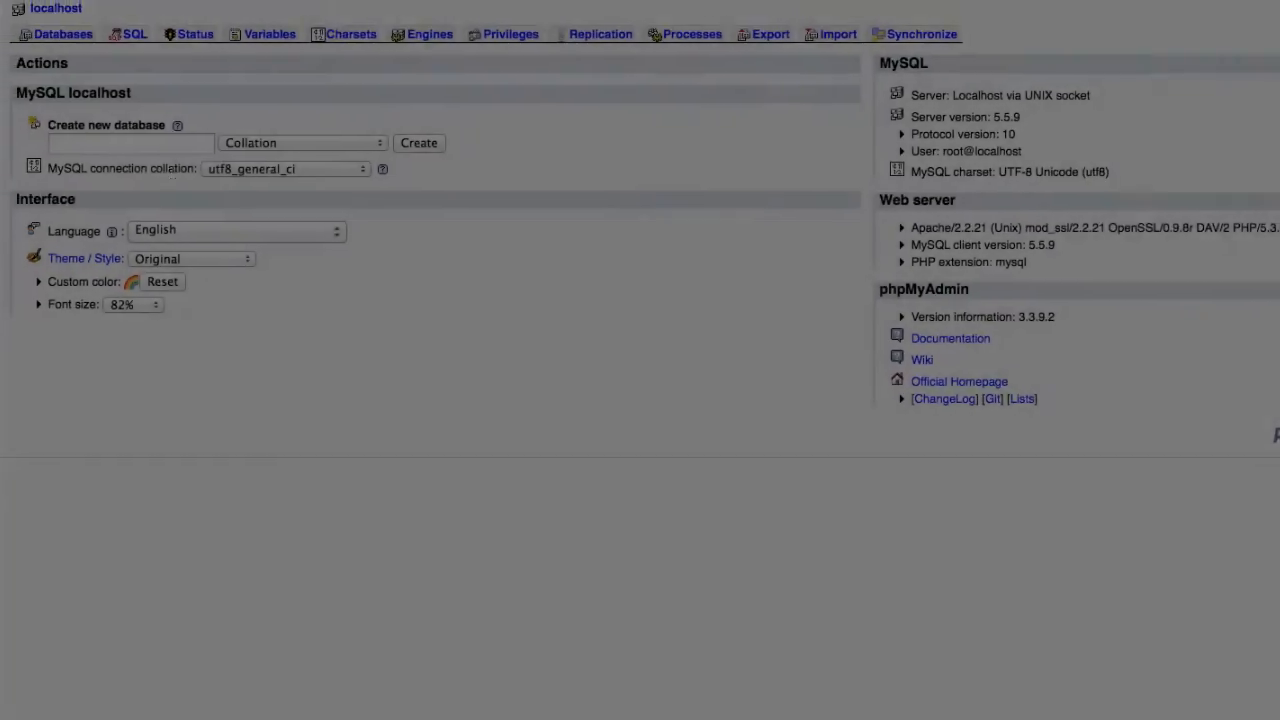
Enter CMS44 as the new database name and create it.
text(CMS)
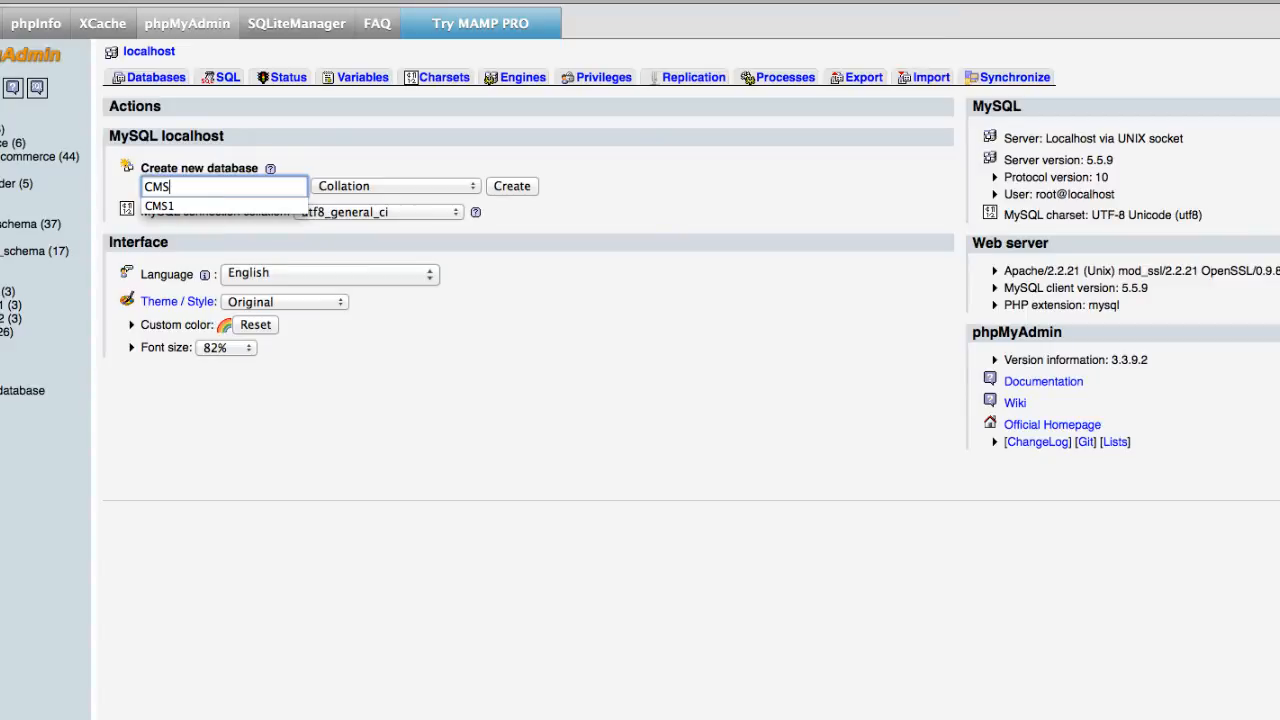
text(44)
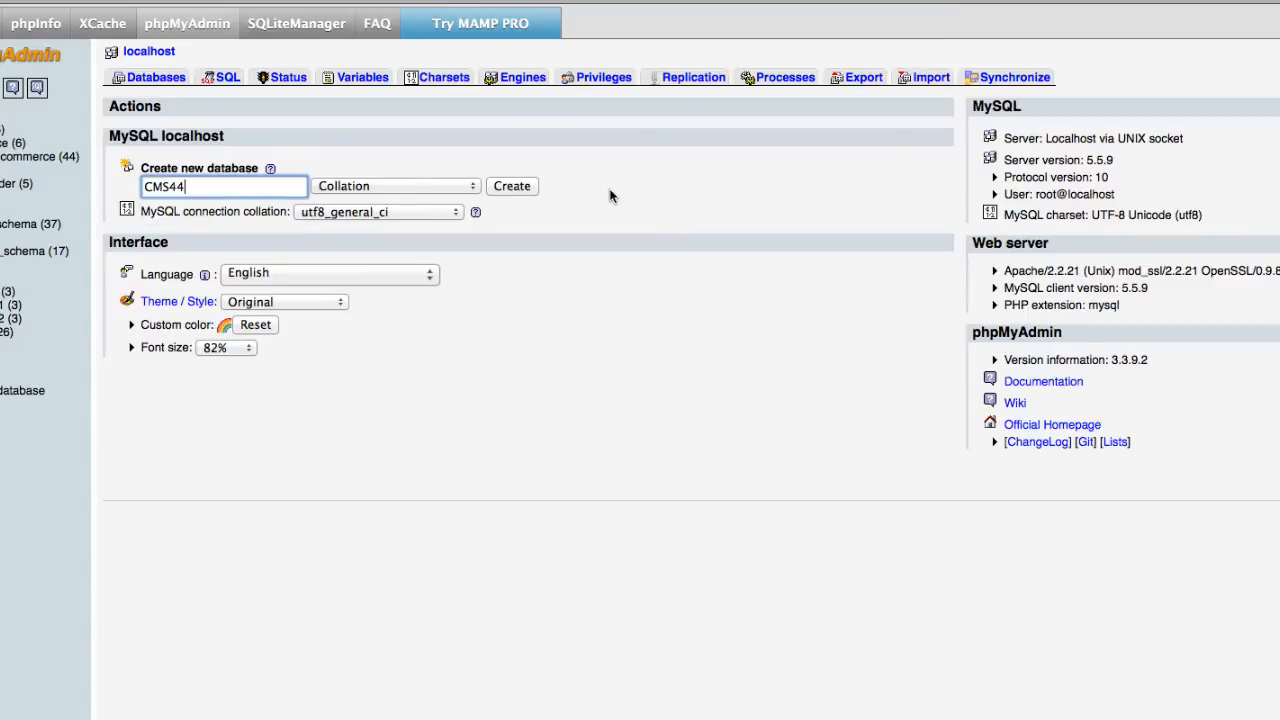
click(533, 190)
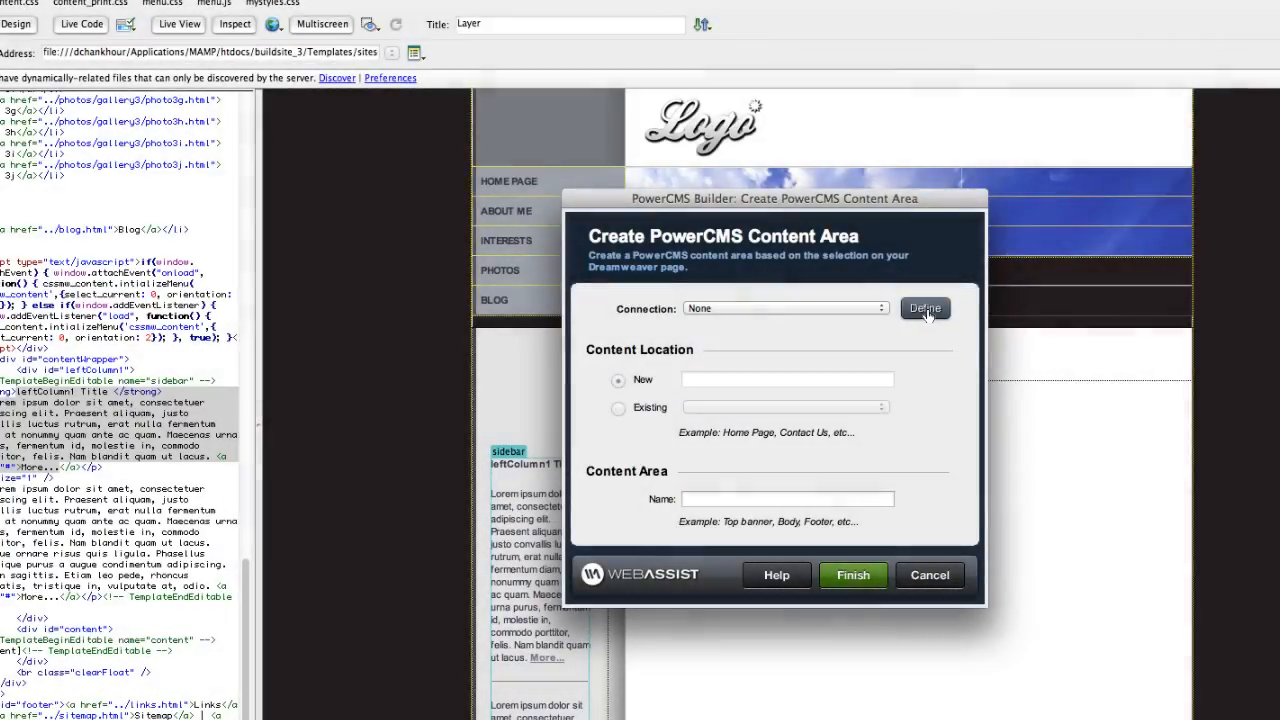
Start a new MySQL connection named Local on localhost with user root and the account password.
click(926, 310)
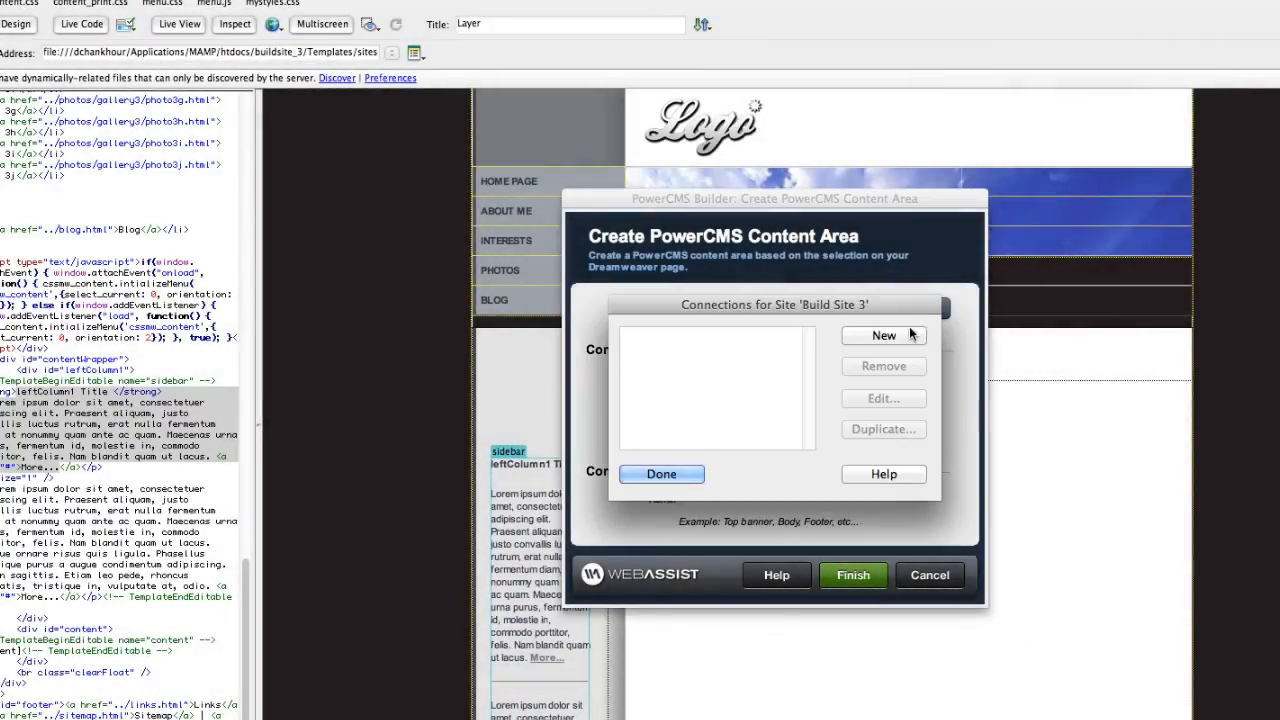
click(890, 336)
click(894, 354)
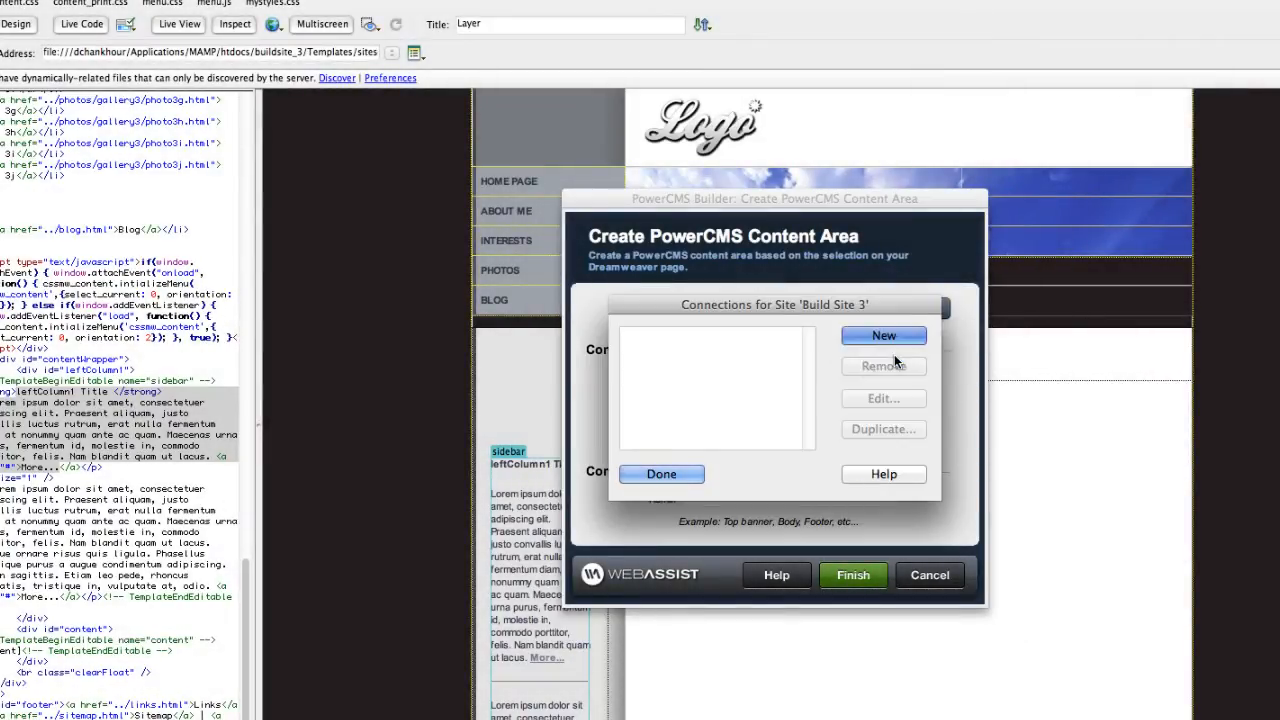
text(Local)
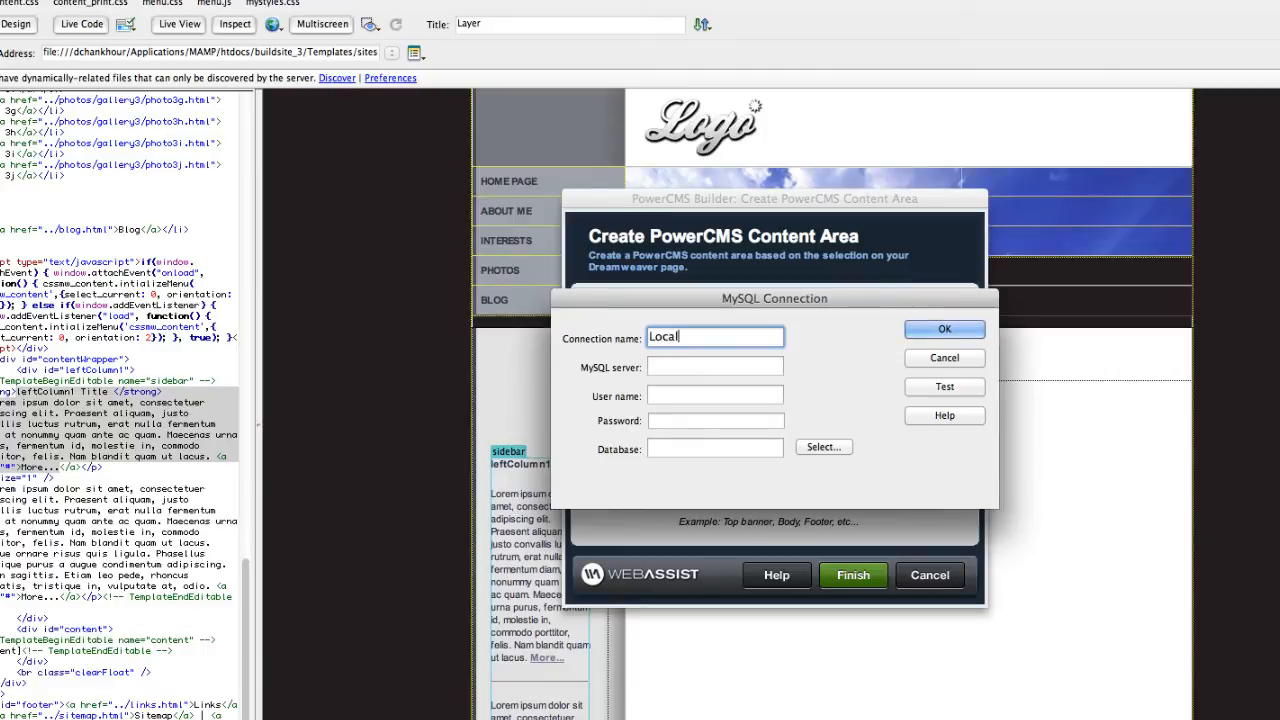
key(Tab)
text(localhost)
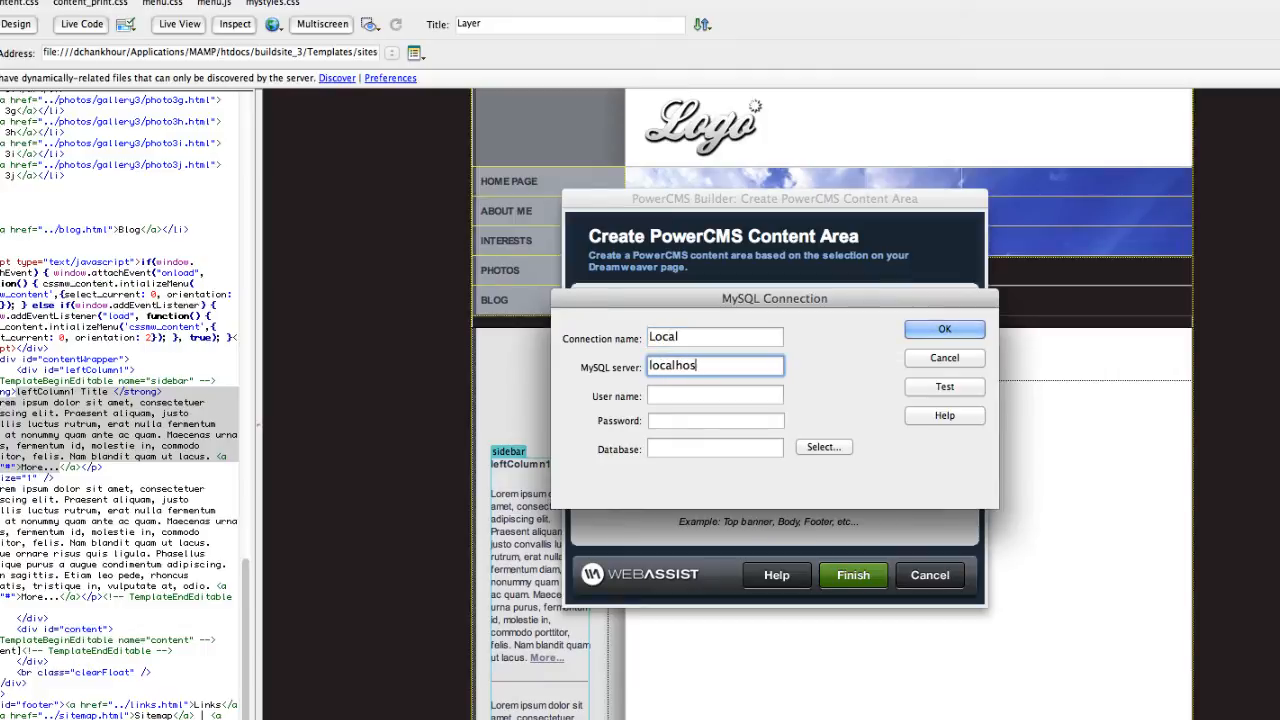
key(Tab)
text(root)
key(Tab)
text(•••••)
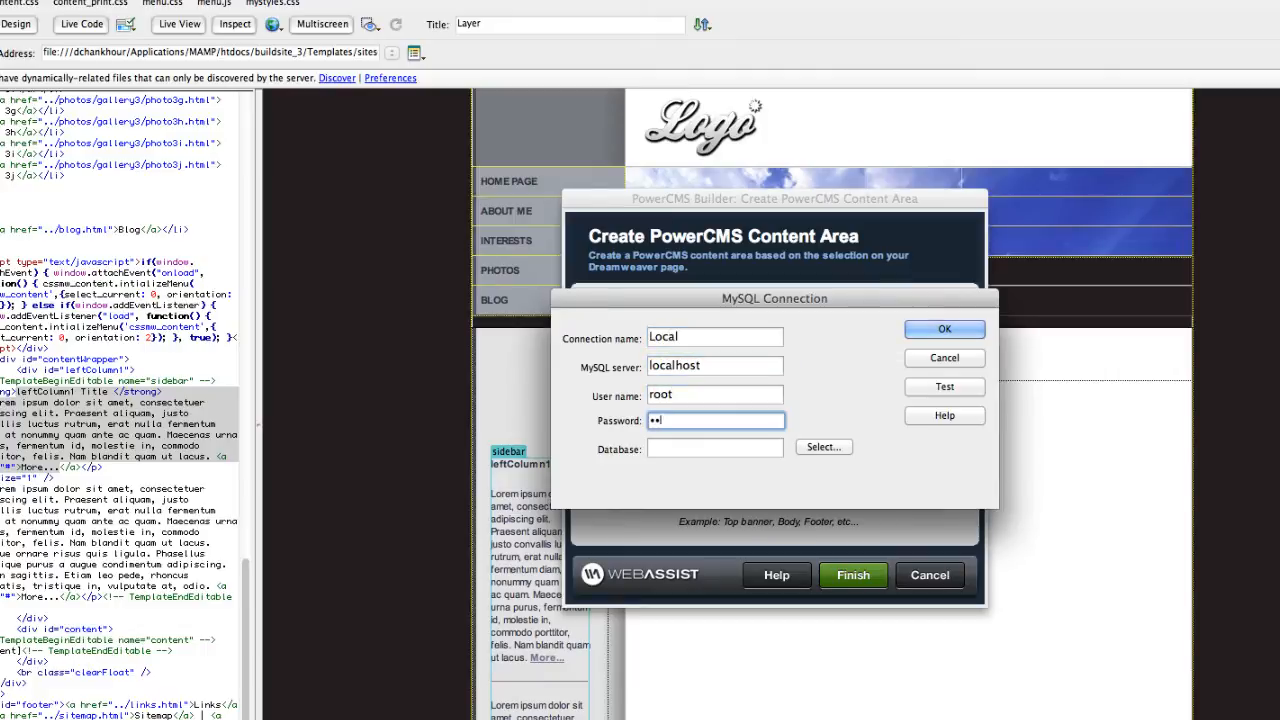
Pick CMS44 as the connection's database, save the Local connection, and return to the form.
click(826, 447)
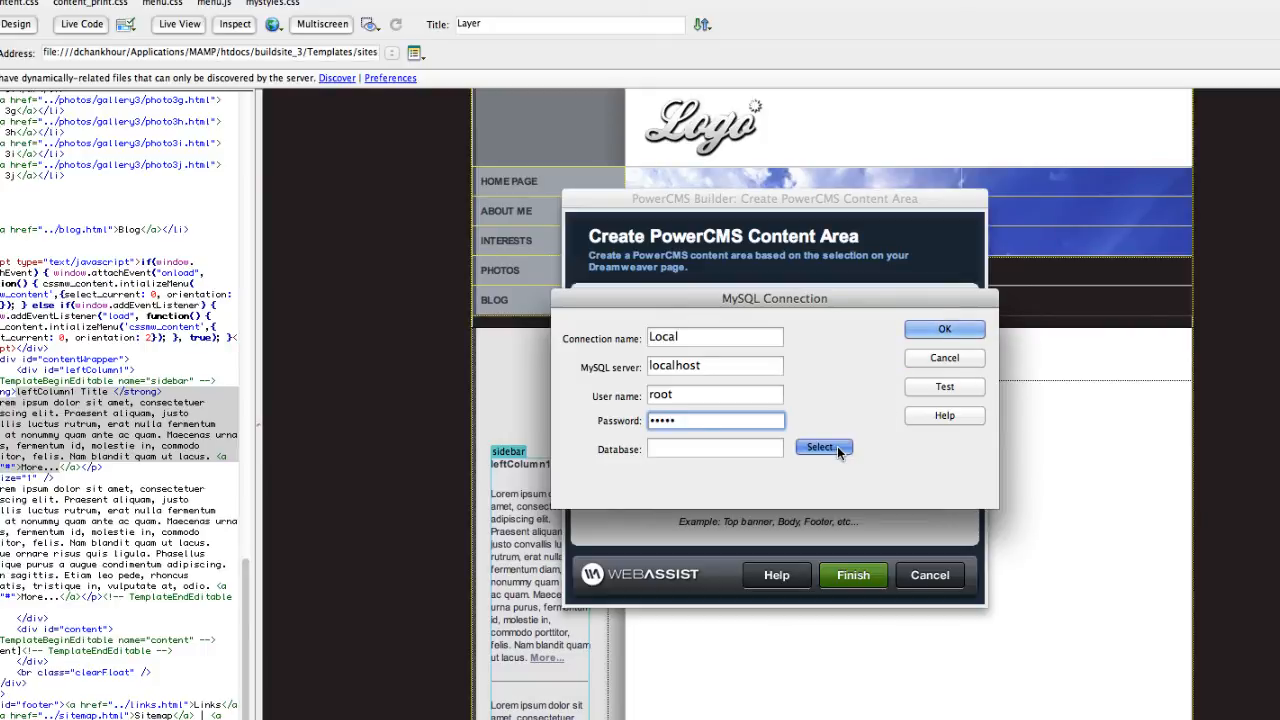
click(685, 415)
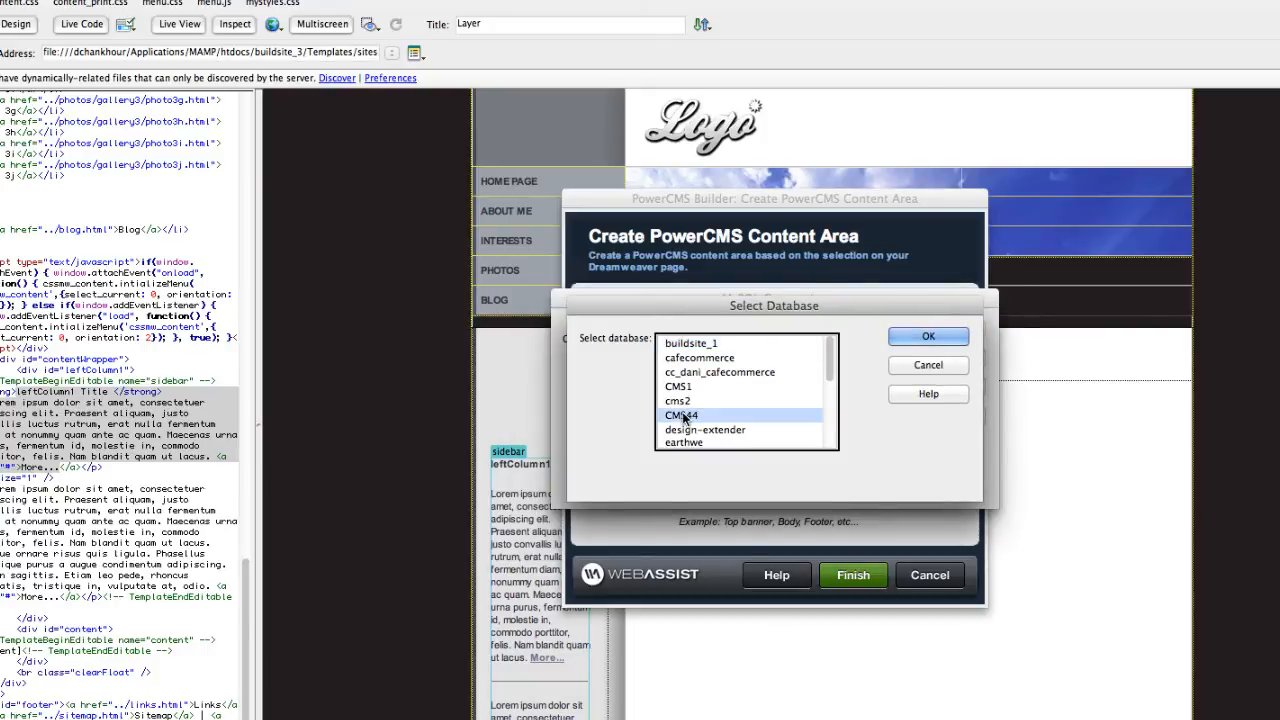
click(901, 339)
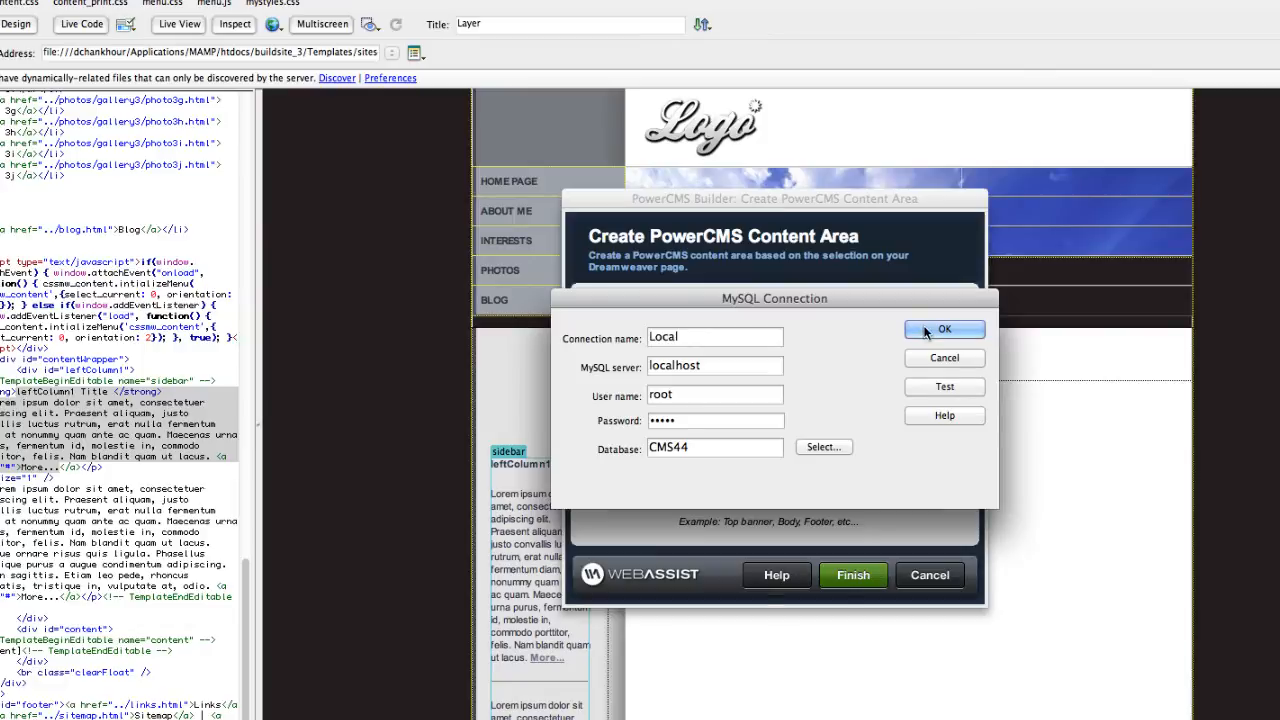
click(925, 332)
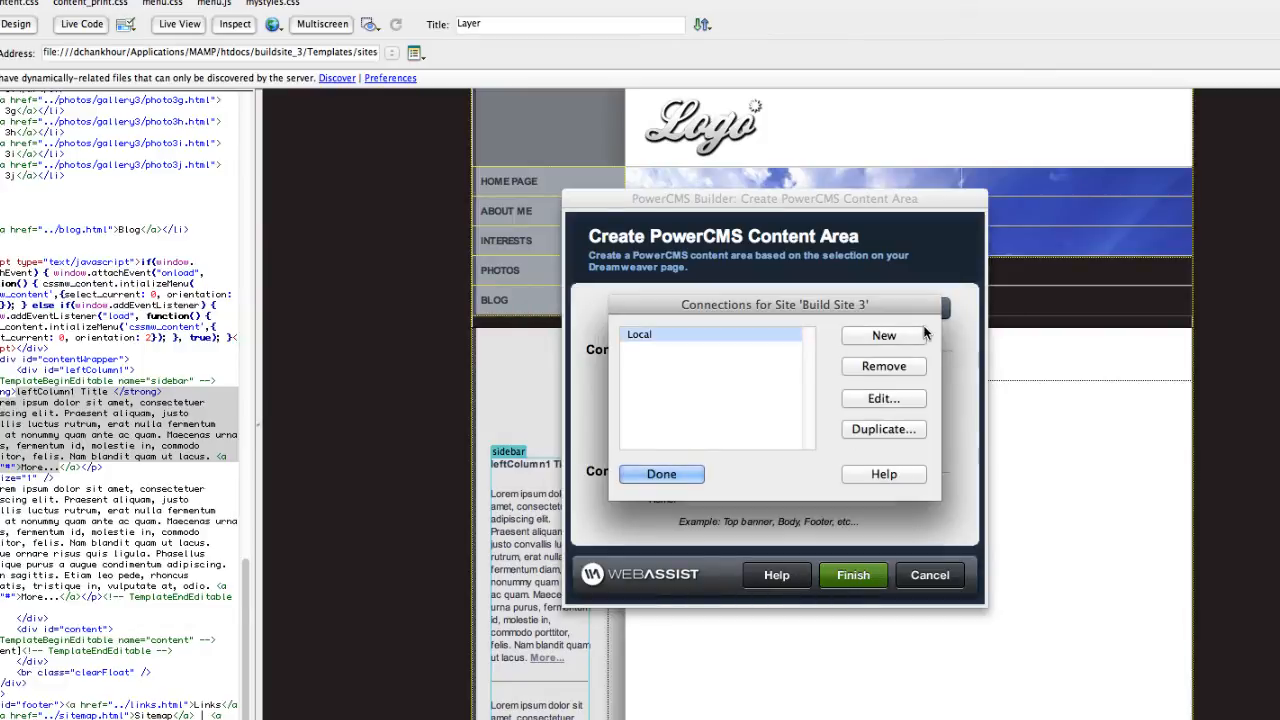
click(685, 473)
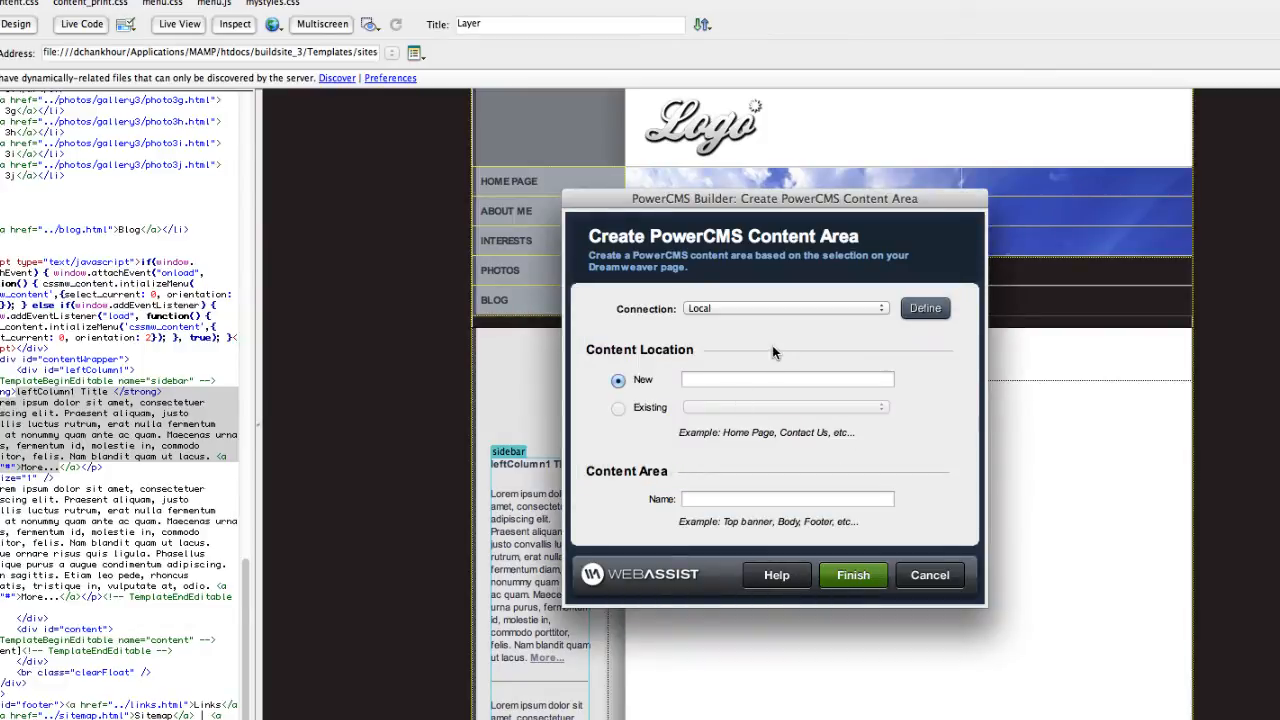
Name the content area 'Sidebar' under the Template location and create it.
click(721, 380)
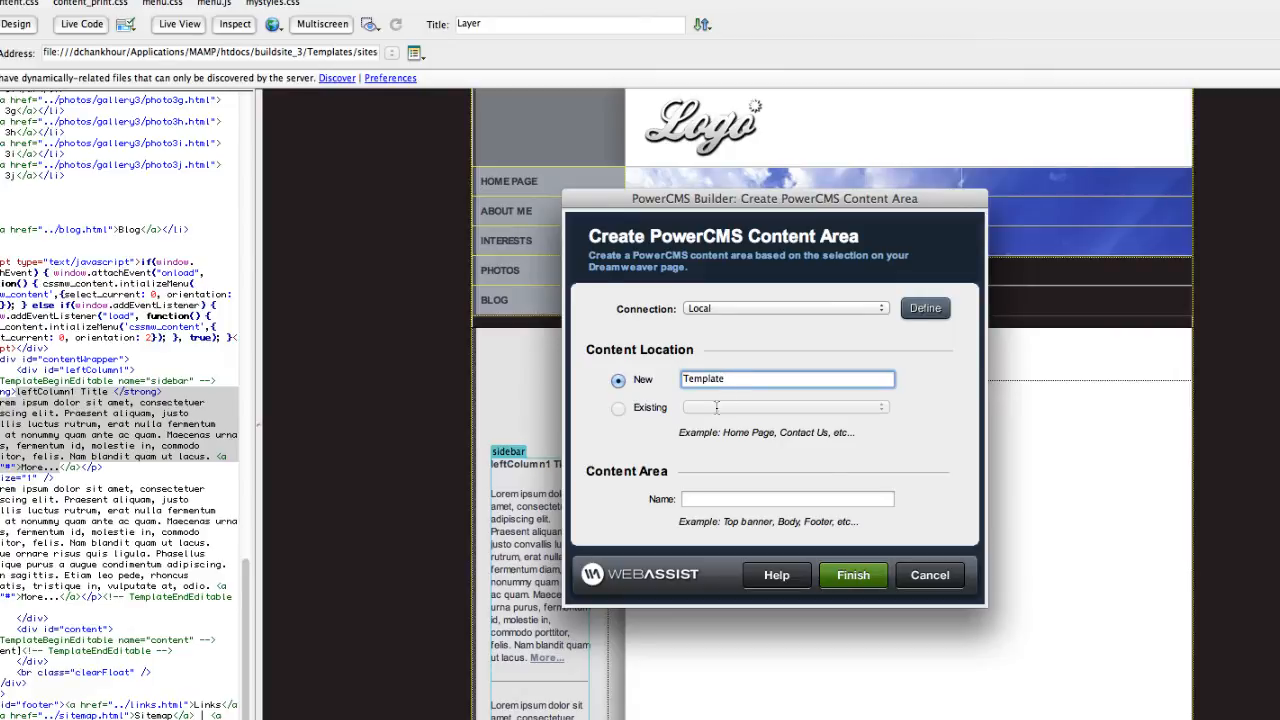
click(719, 500)
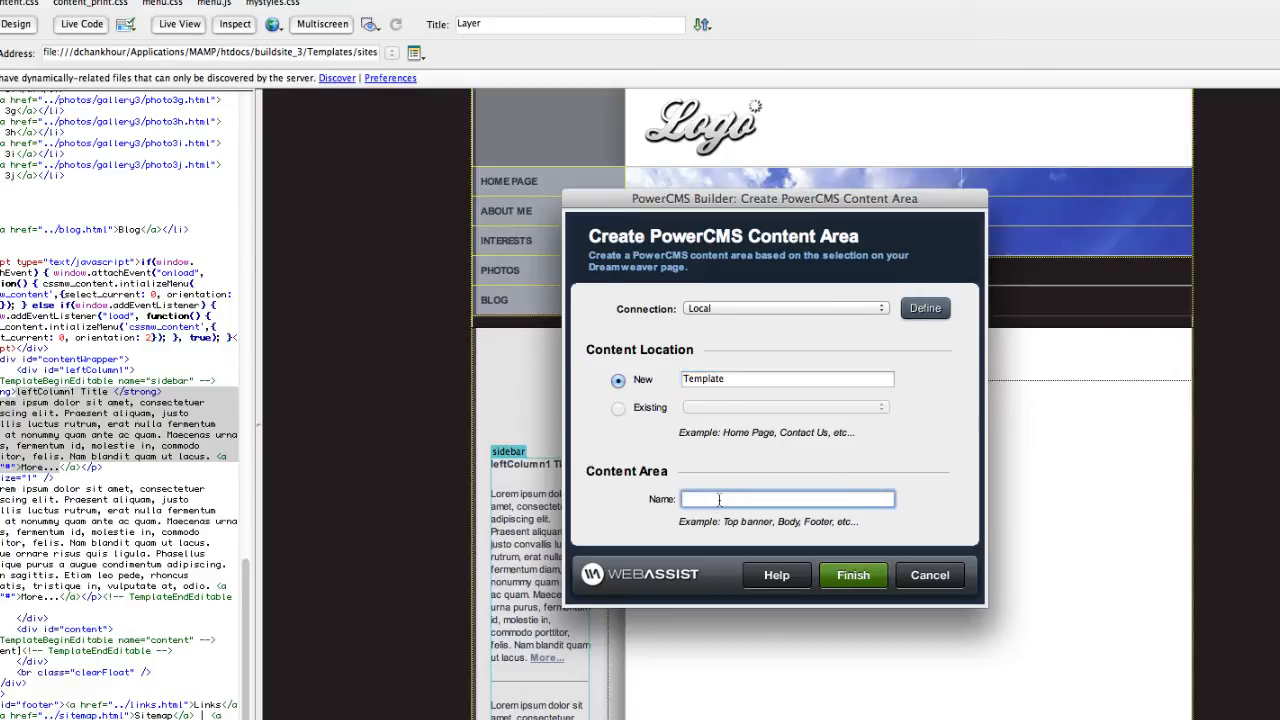
text(Sidebar)
click(853, 575)
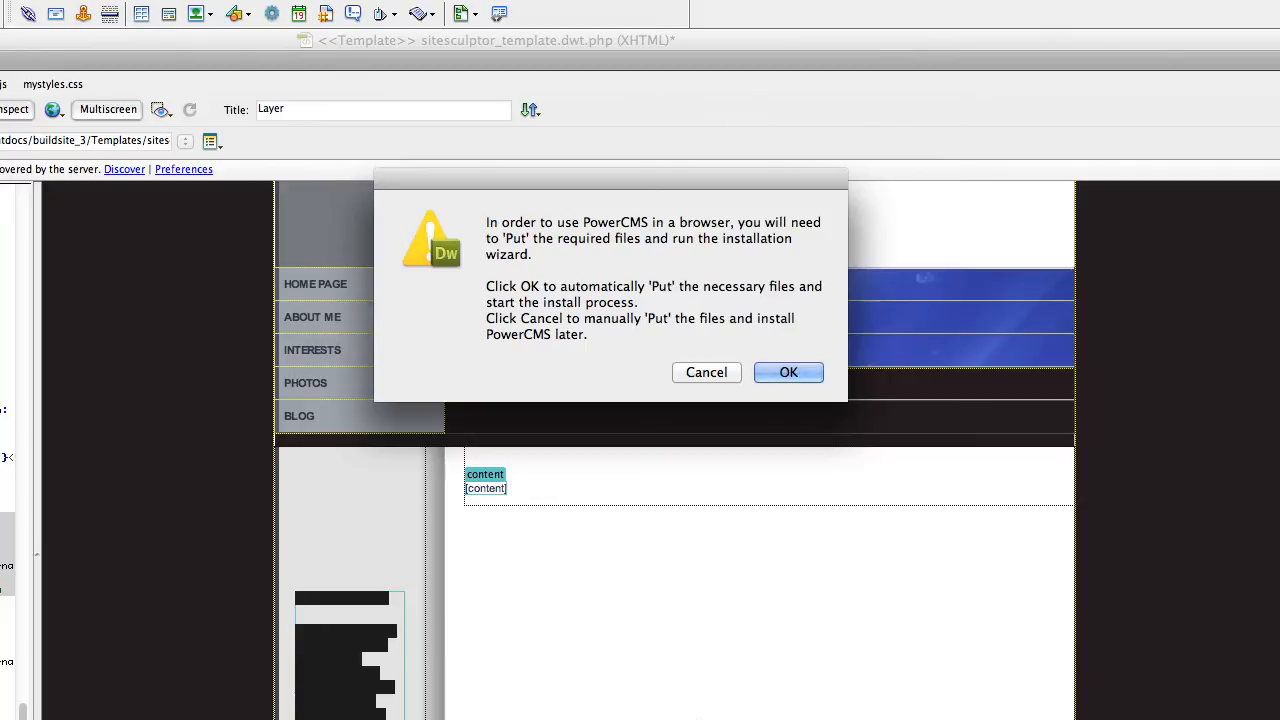
Approve uploading the PowerCMS files, saving all modified files first with Yes to All.
click(790, 372)
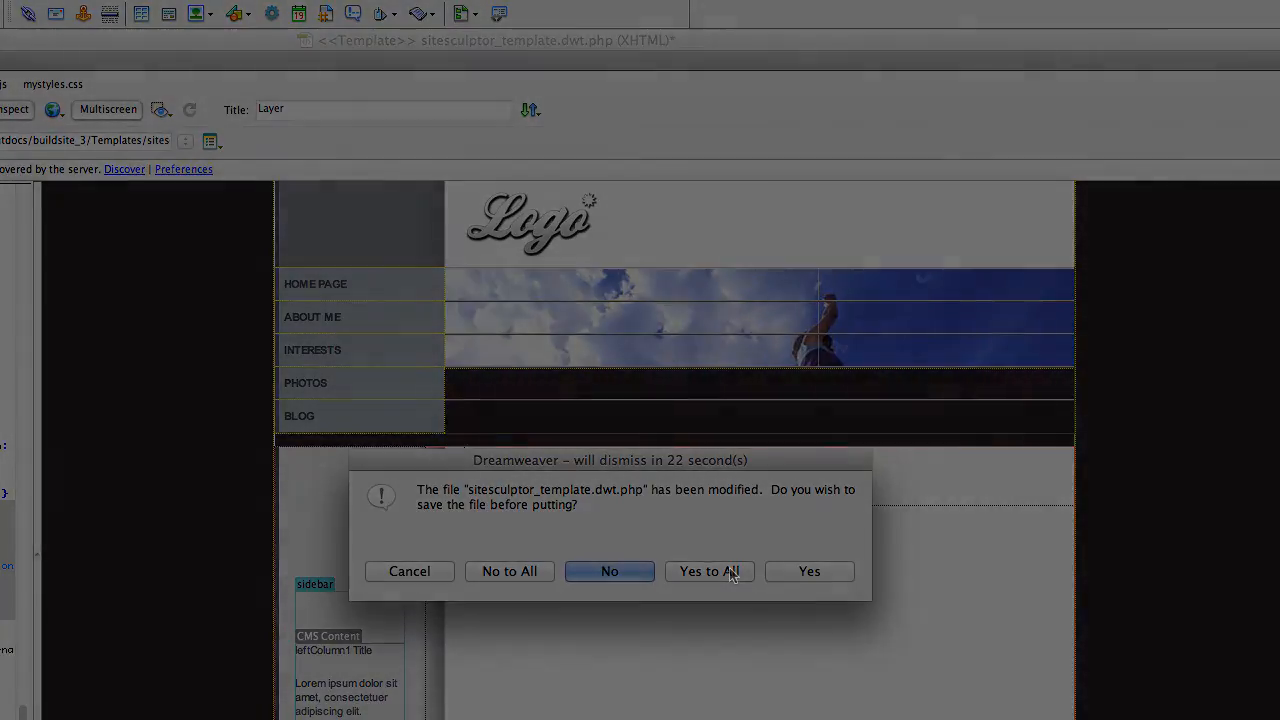
click(729, 571)
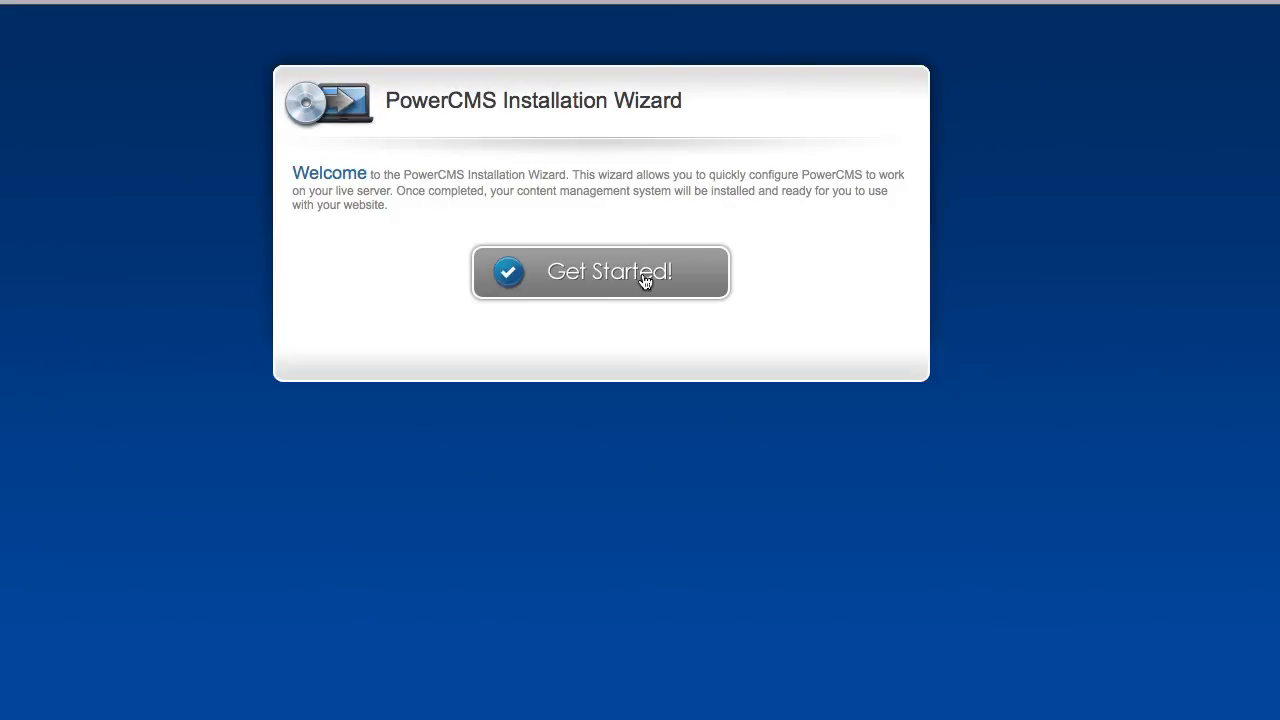
Start the PowerCMS installation and advance past the server check and database information.
click(645, 282)
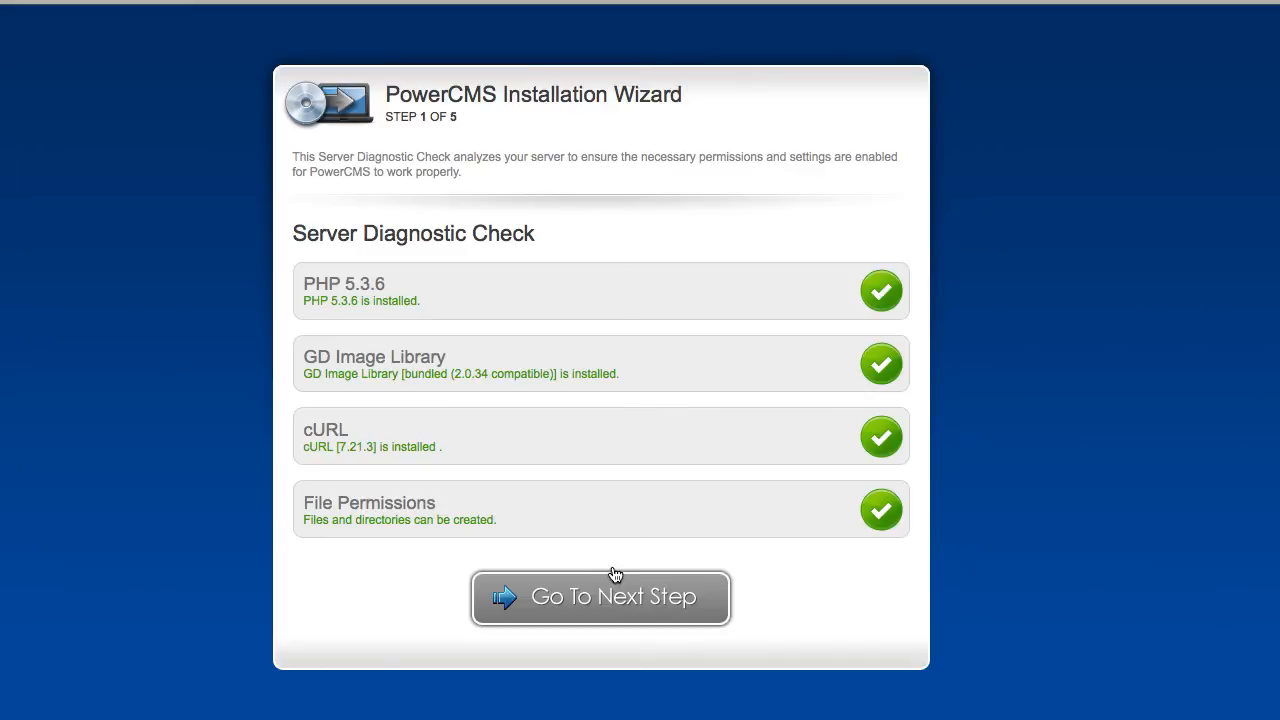
click(602, 604)
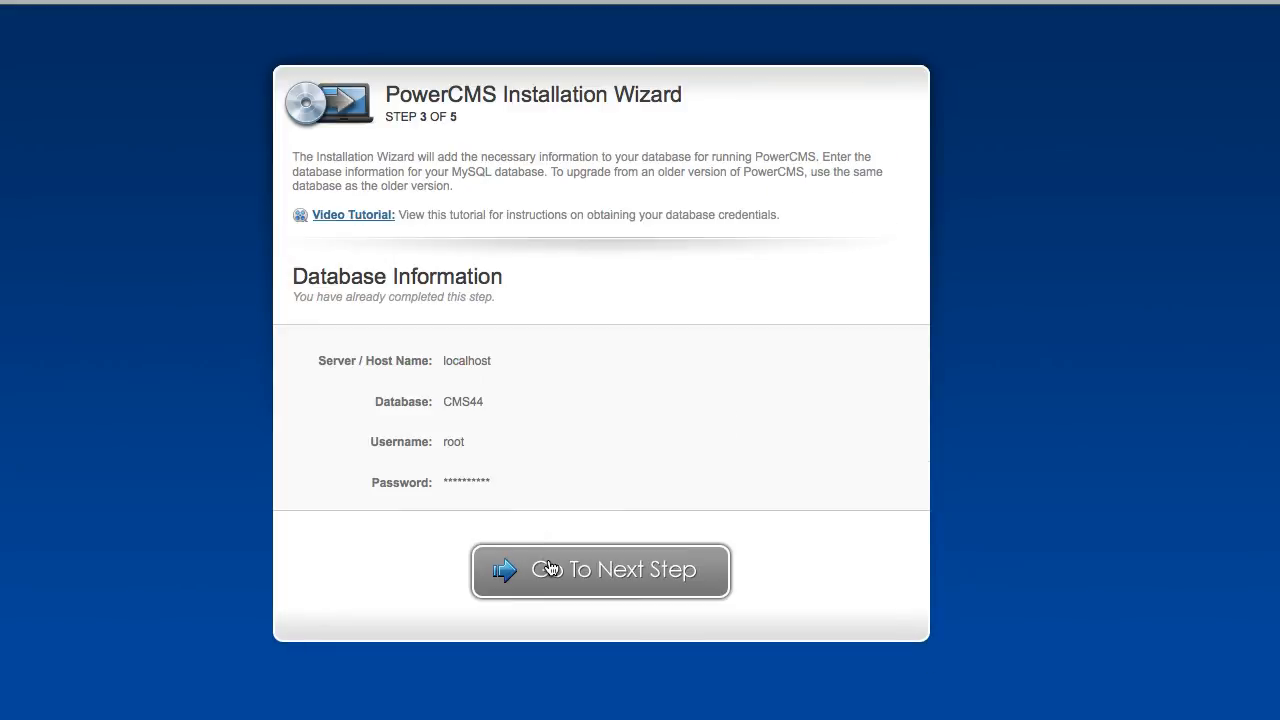
click(591, 569)
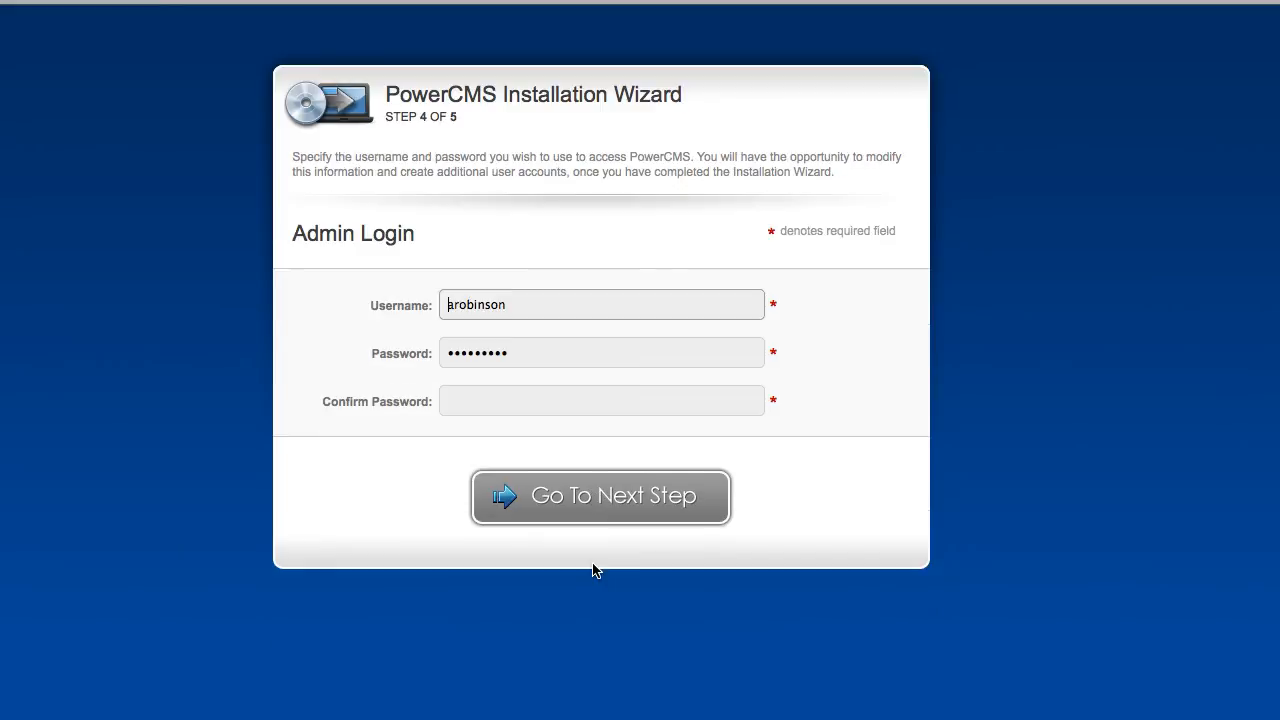
Set the admin login to username 'admin' with a new password and enter the admin area.
double_click(484, 306)
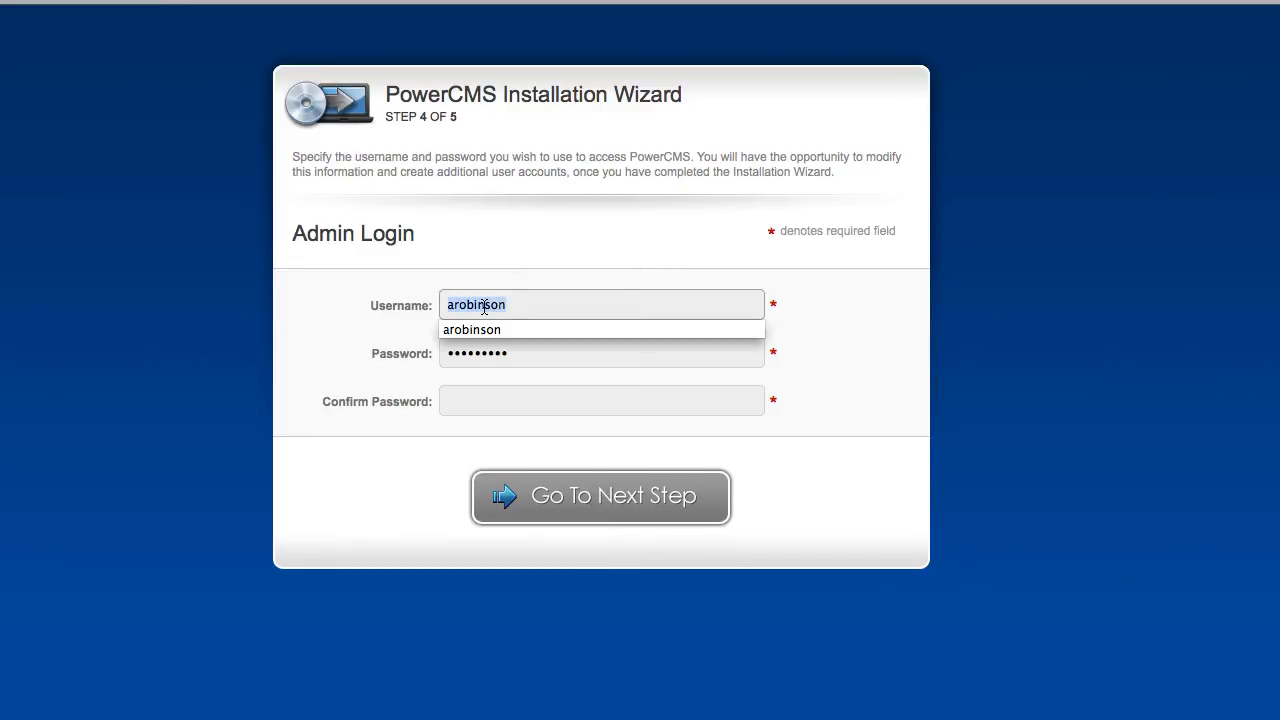
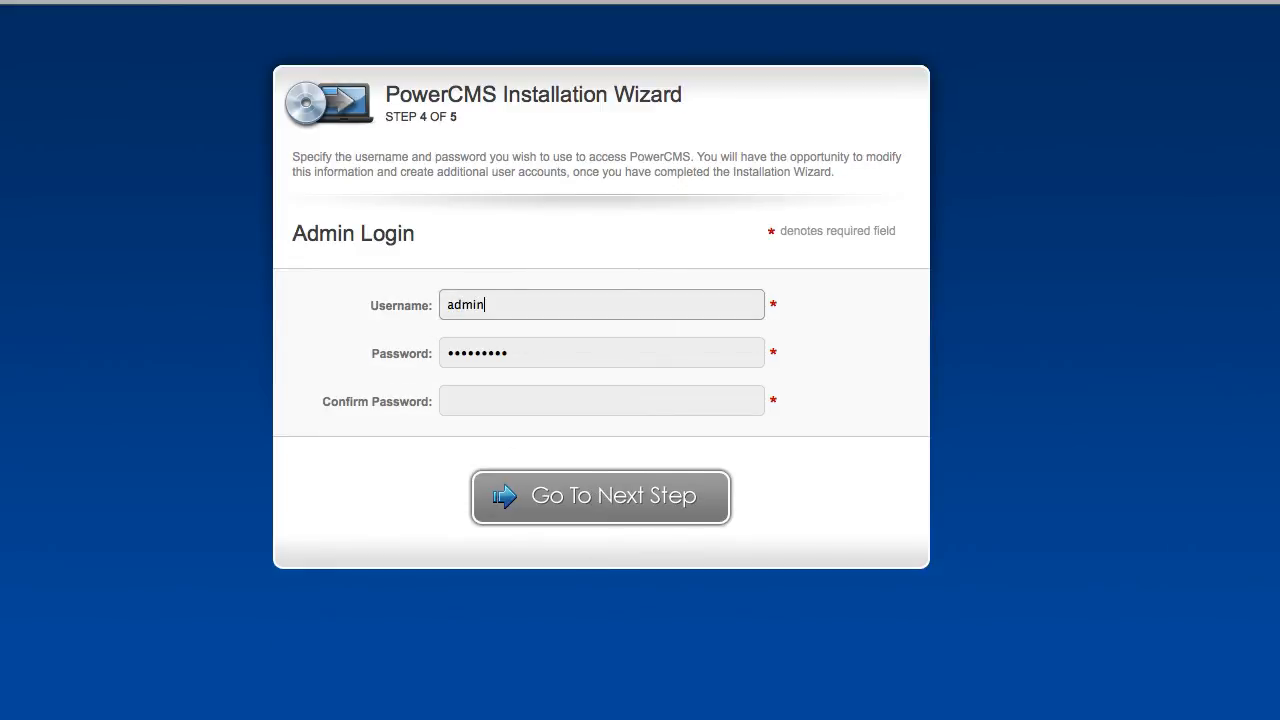
key(Tab)
key(Tab)
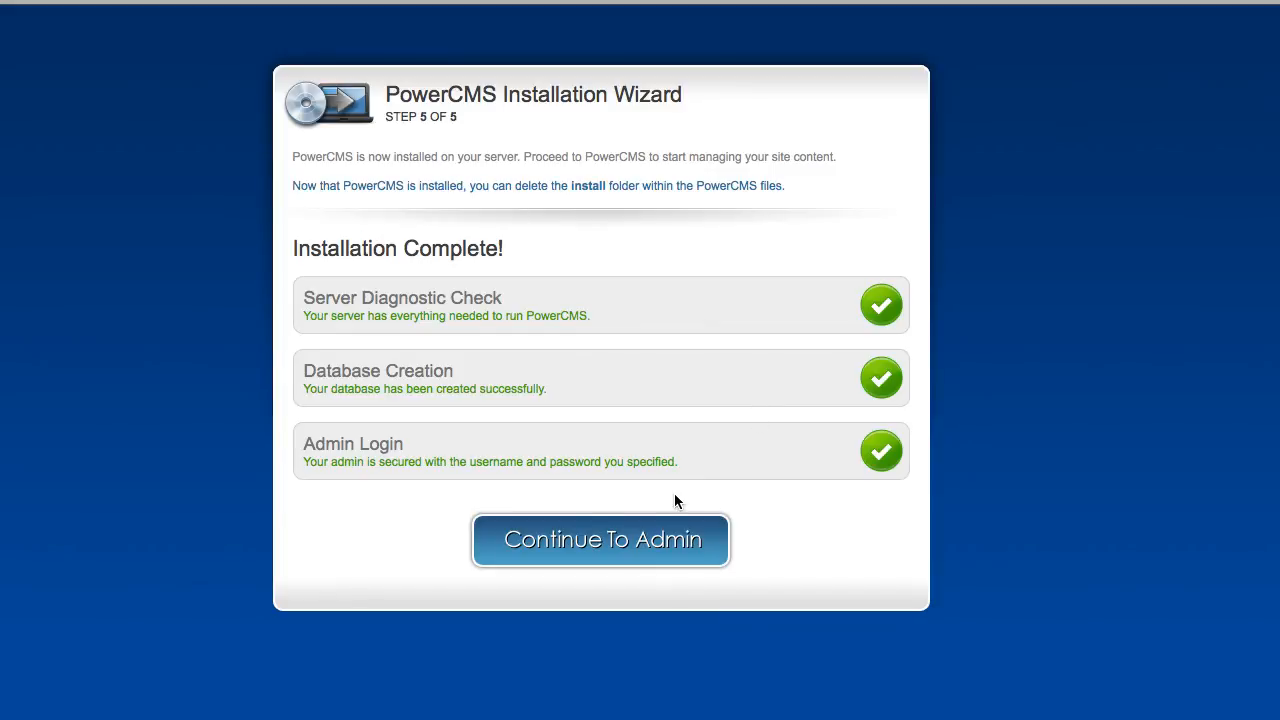
click(634, 546)
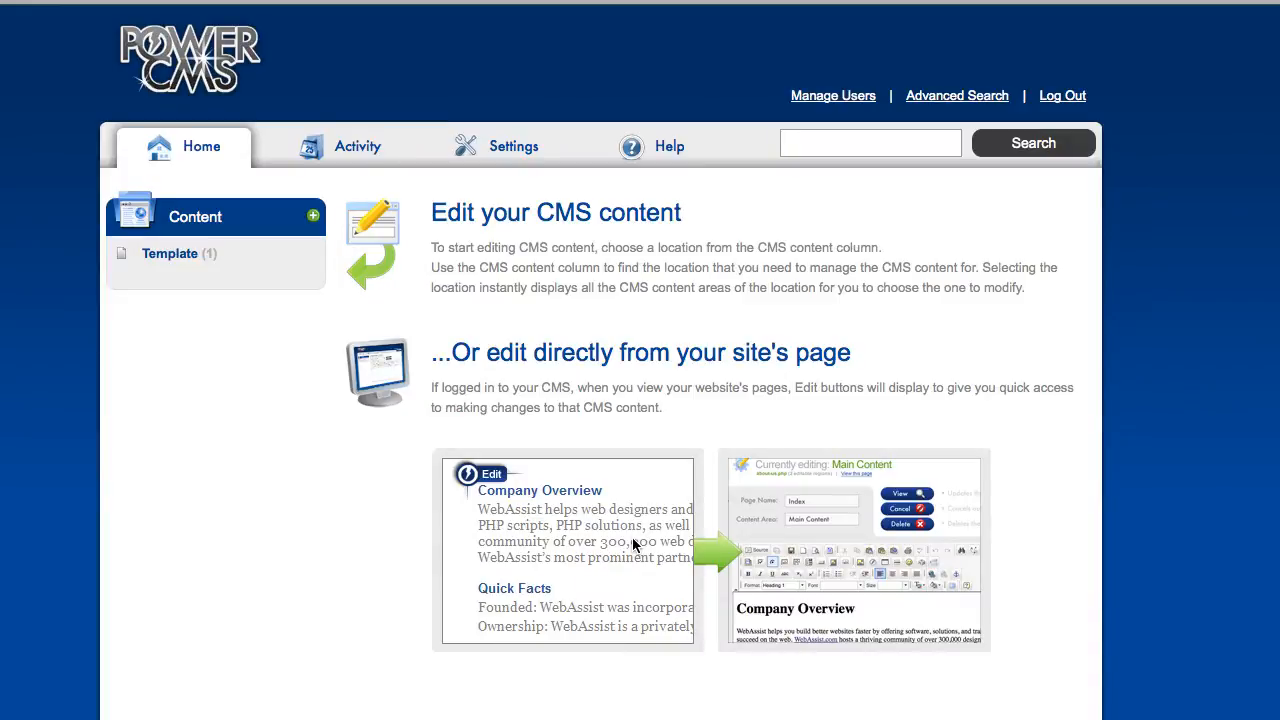
Edit the Template location's Sidebar area so its text begins 'Sidebar news...' and update it.
click(172, 260)
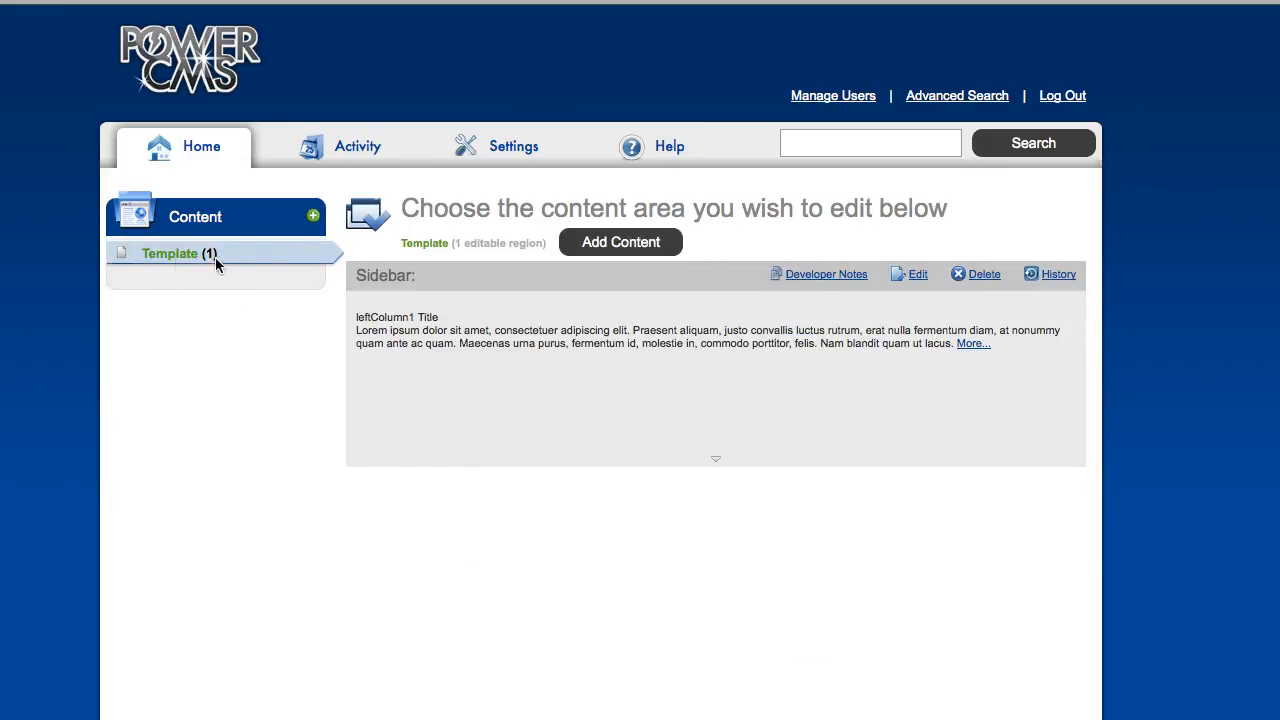
double_click(390, 279)
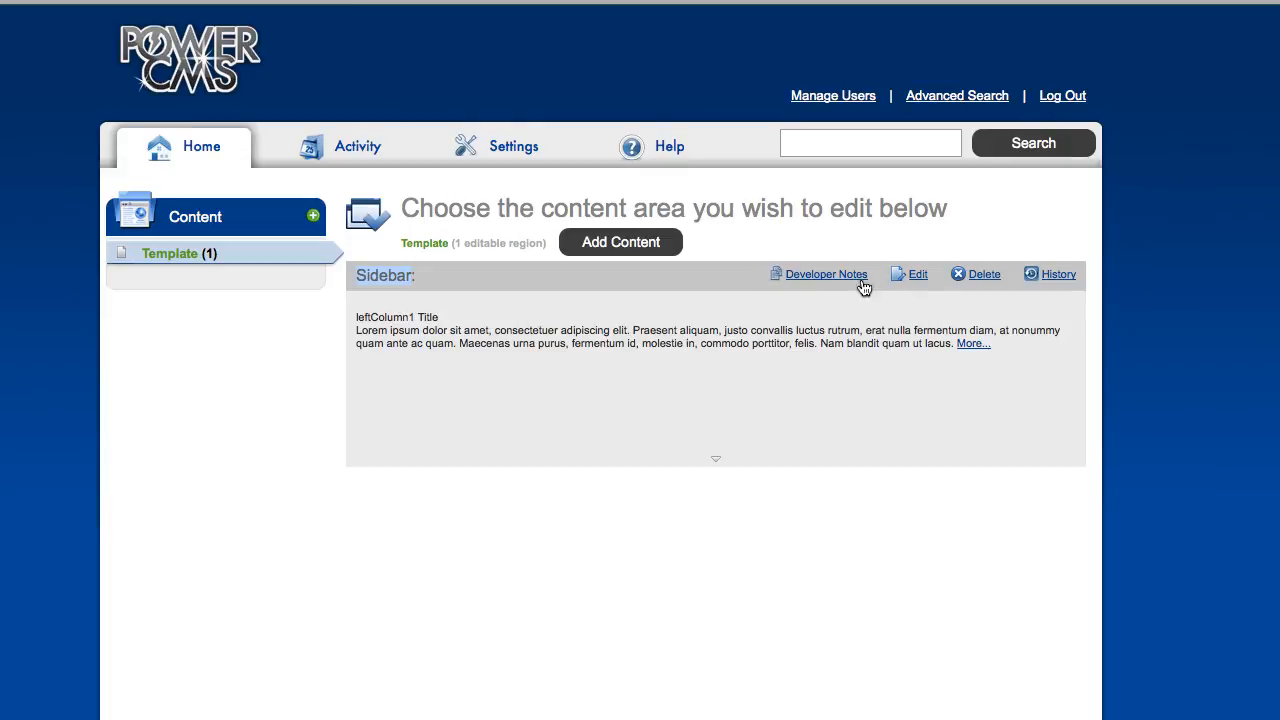
click(921, 279)
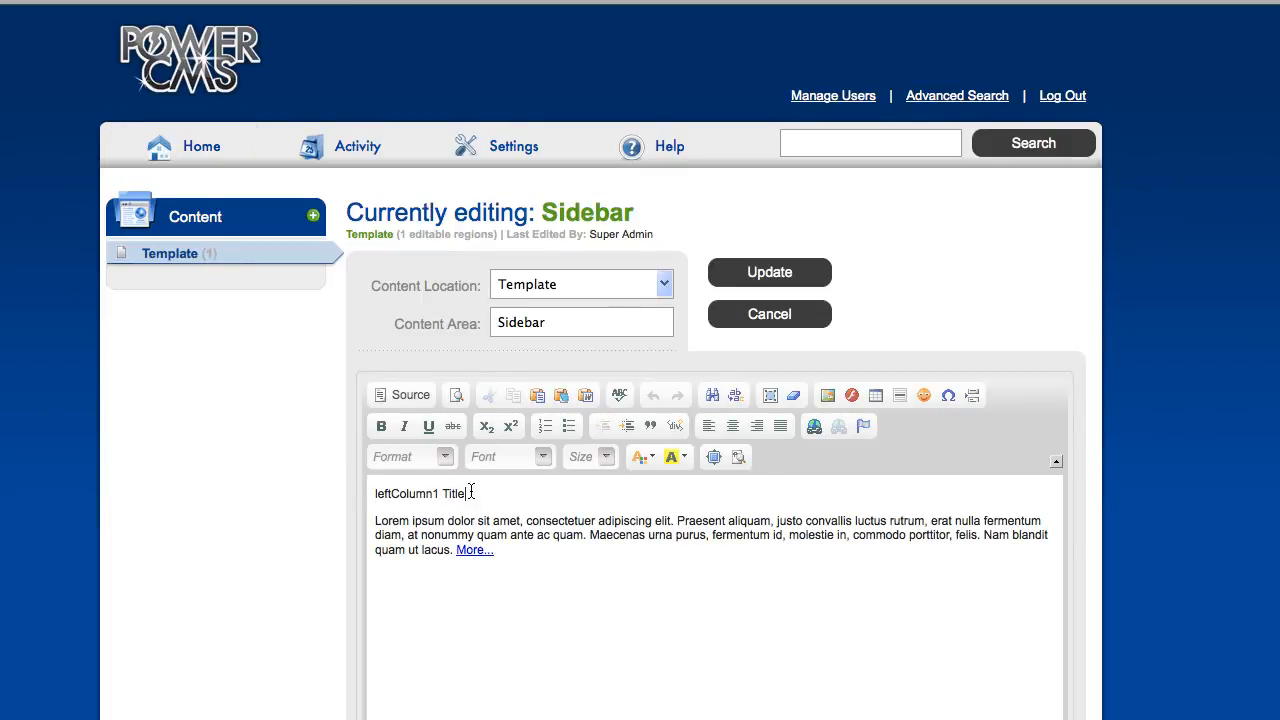
drag(471, 492, 375, 494)
text(Sidebar title)
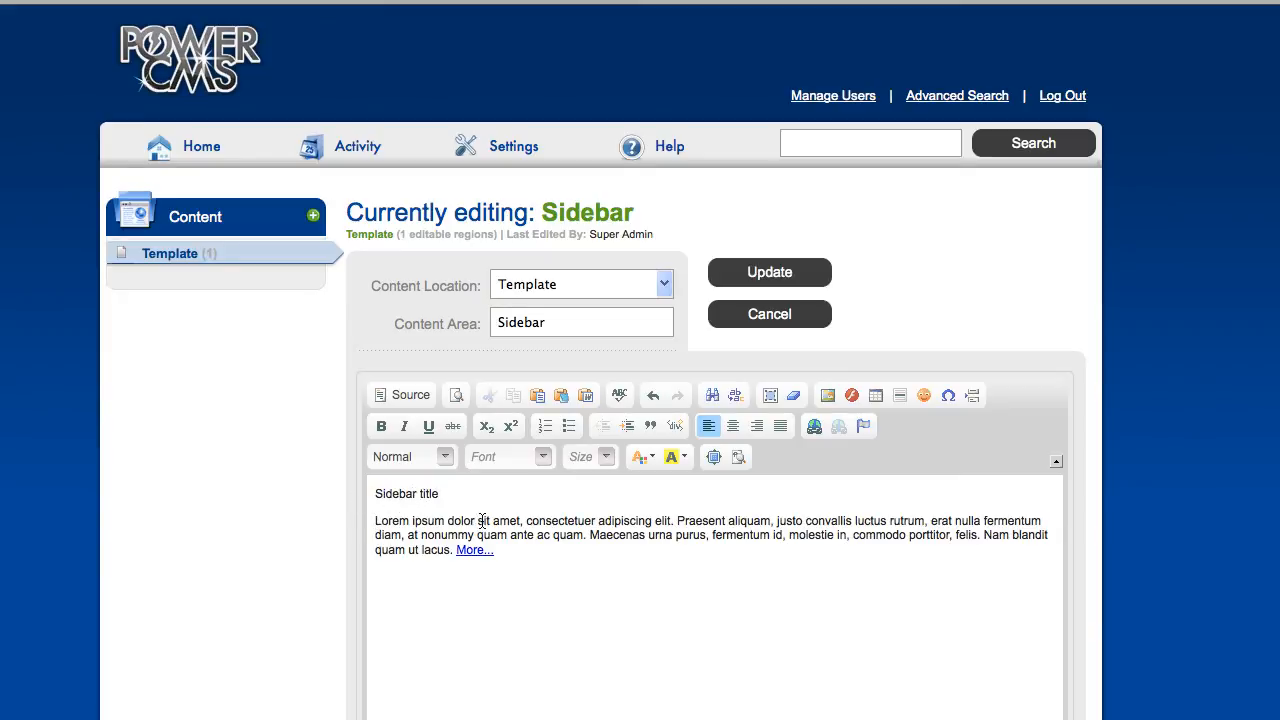
text(Sidebar ne)
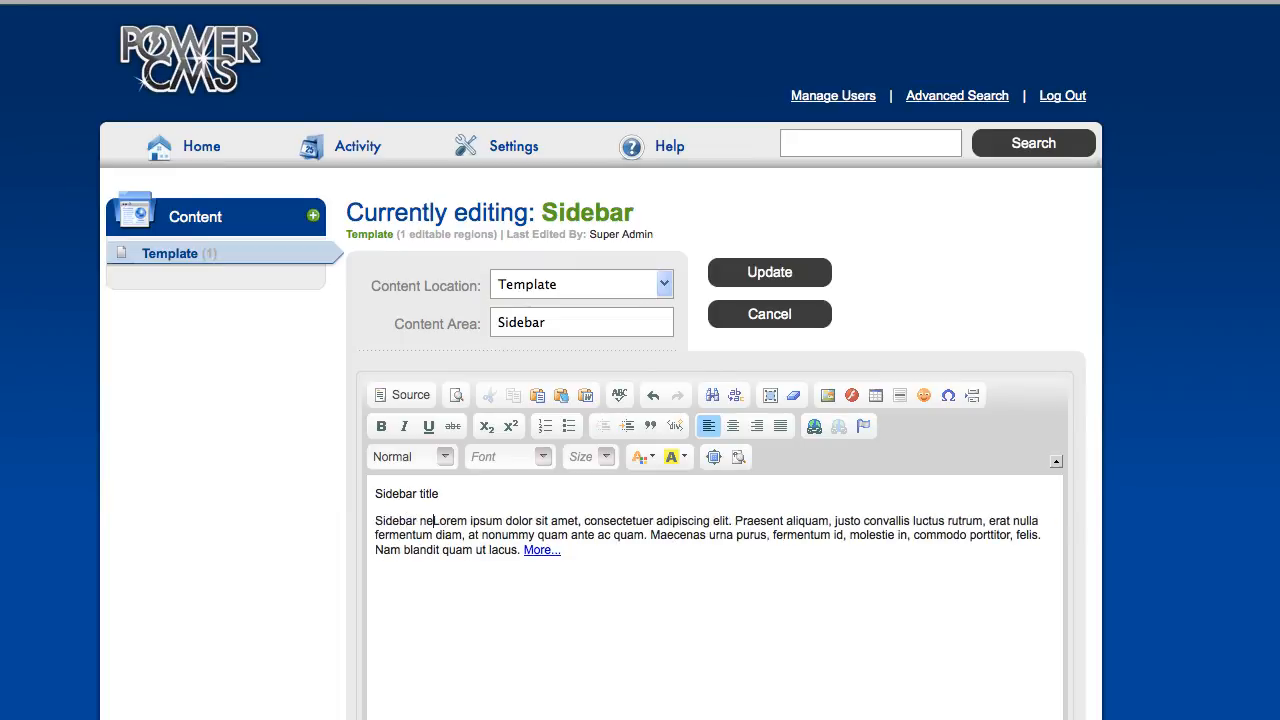
text(ws...)
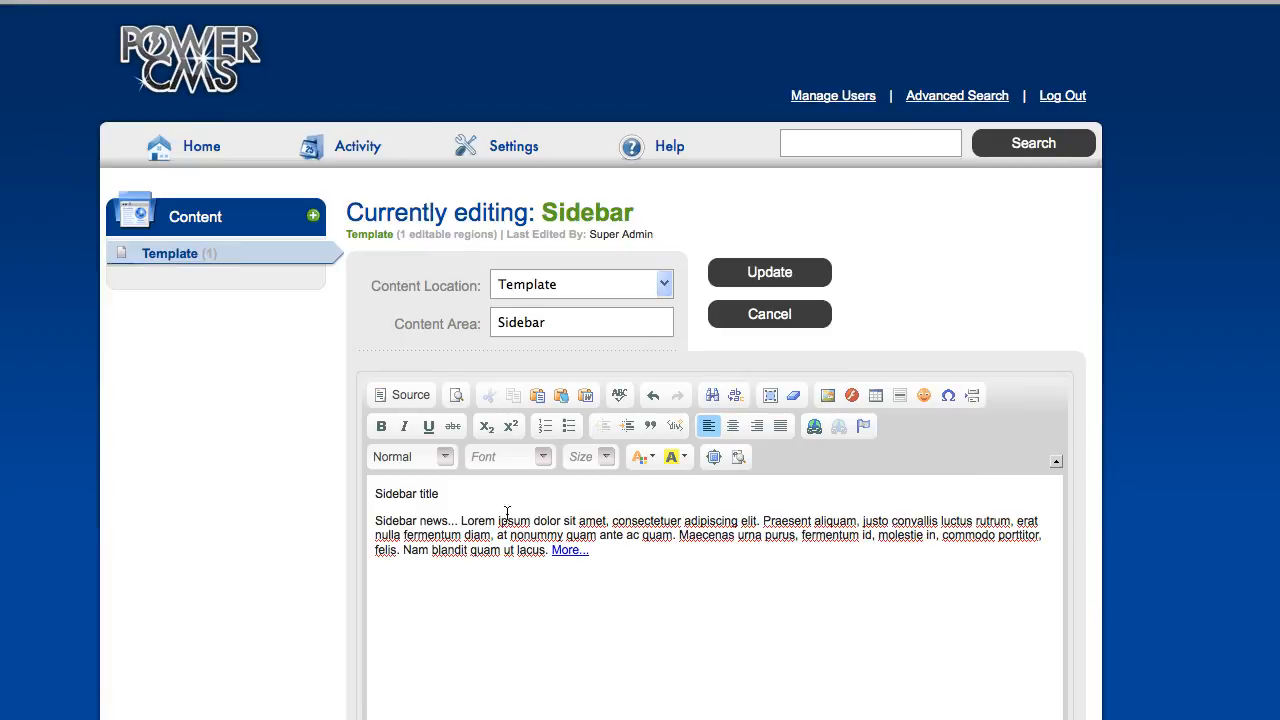
click(769, 273)
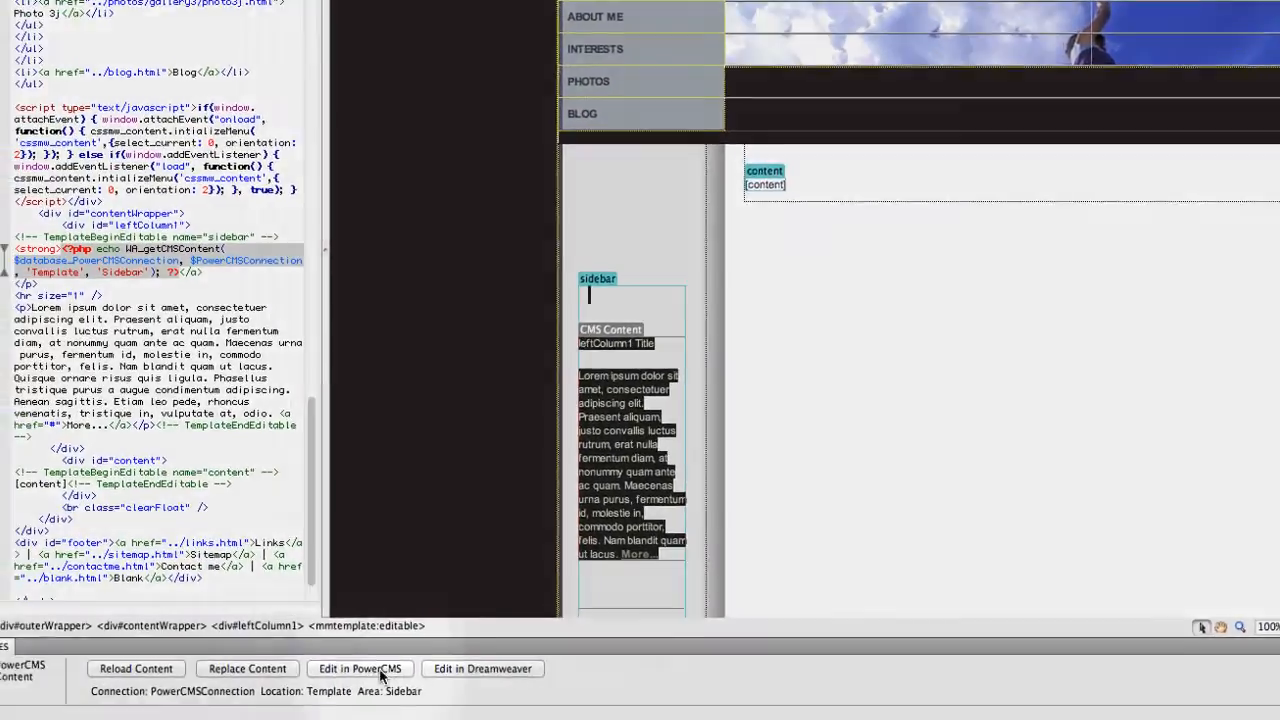
Reload the Sidebar content, save the template, update all template-based pages, and open the content for editing.
click(165, 670)
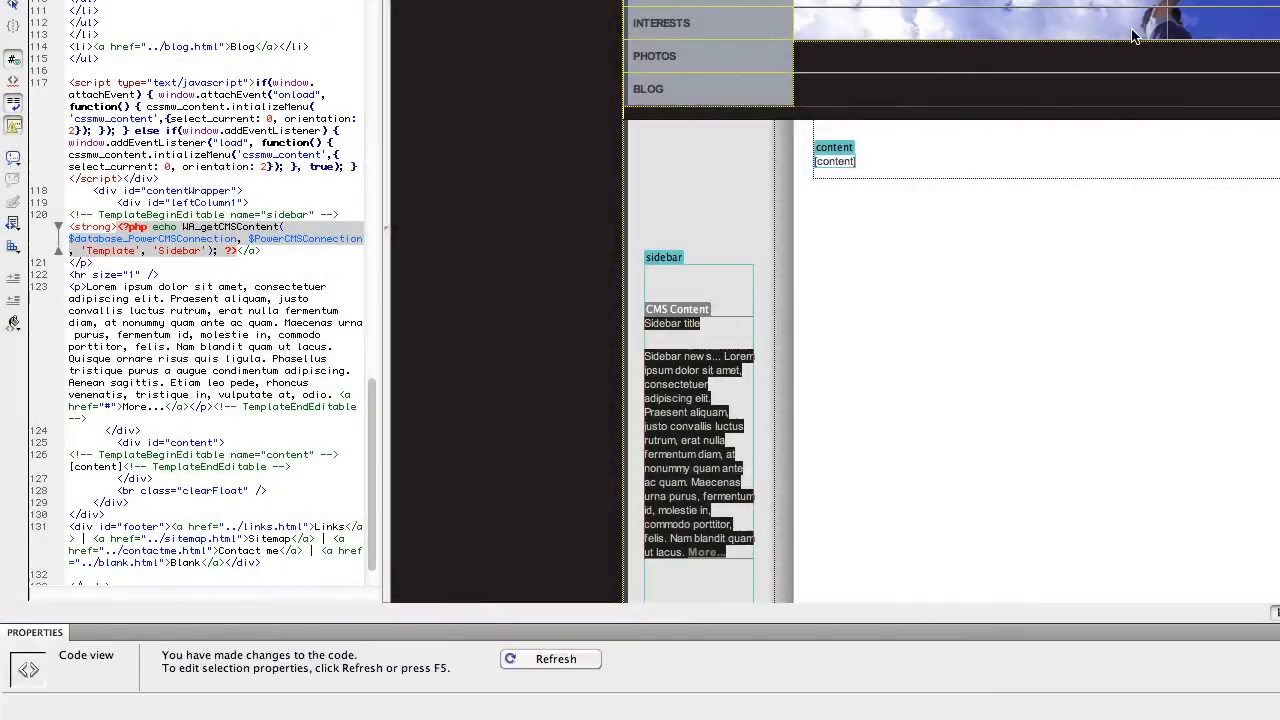
key(super+s)
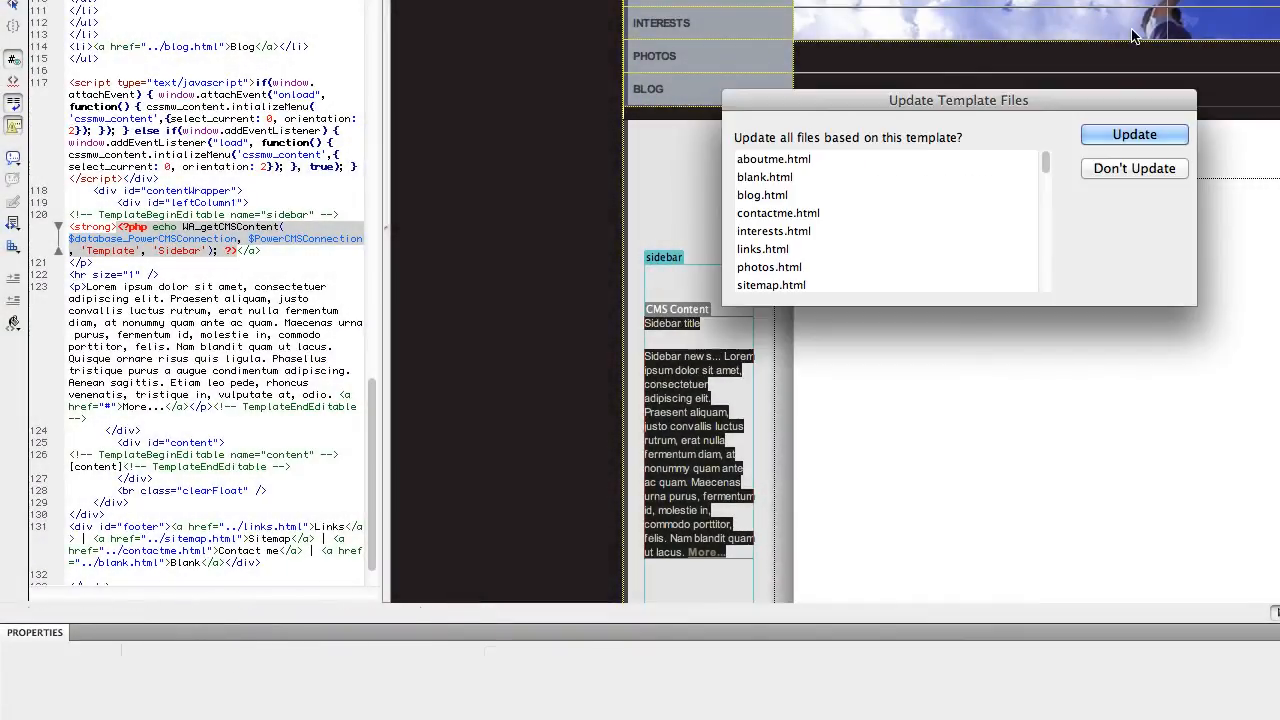
click(1141, 138)
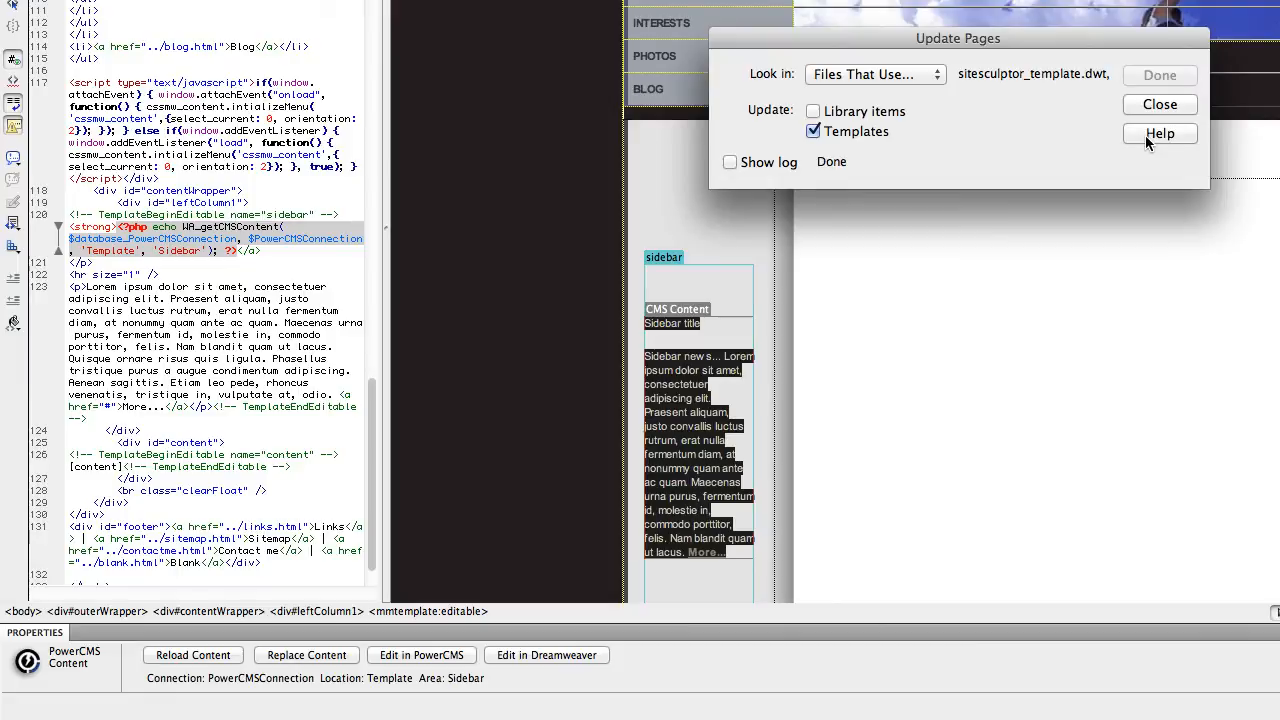
click(1157, 103)
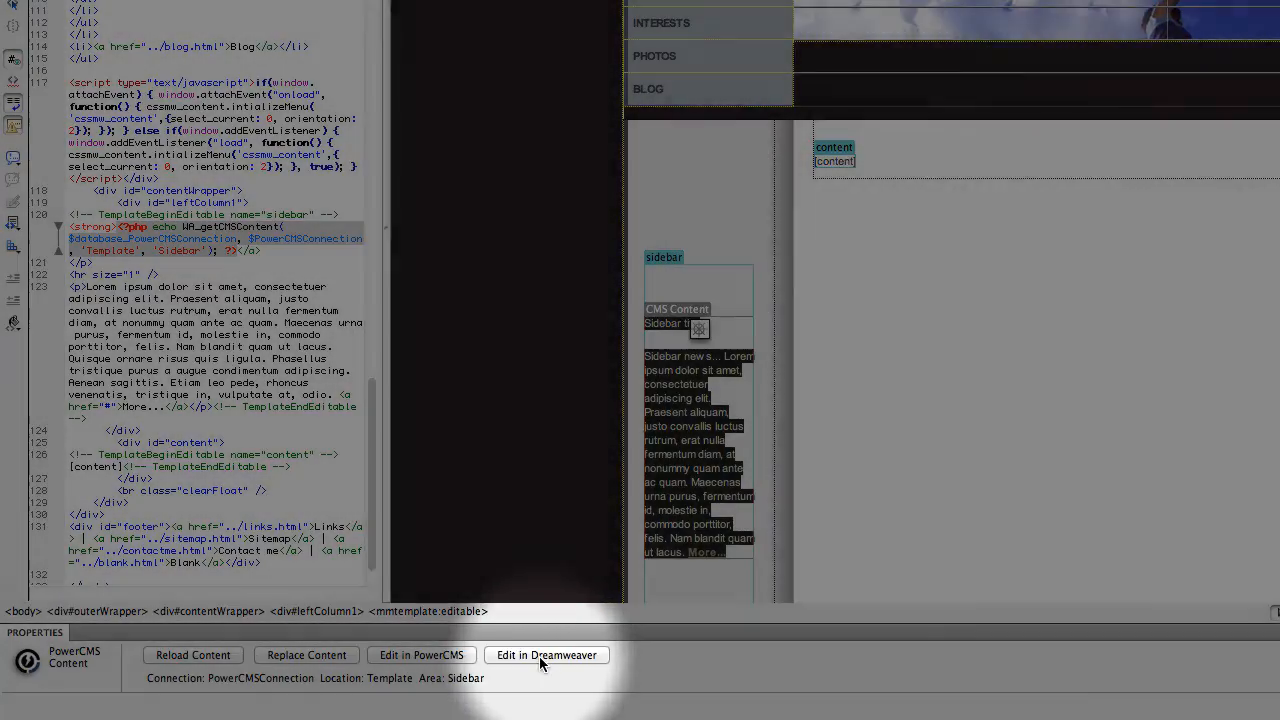
click(542, 656)
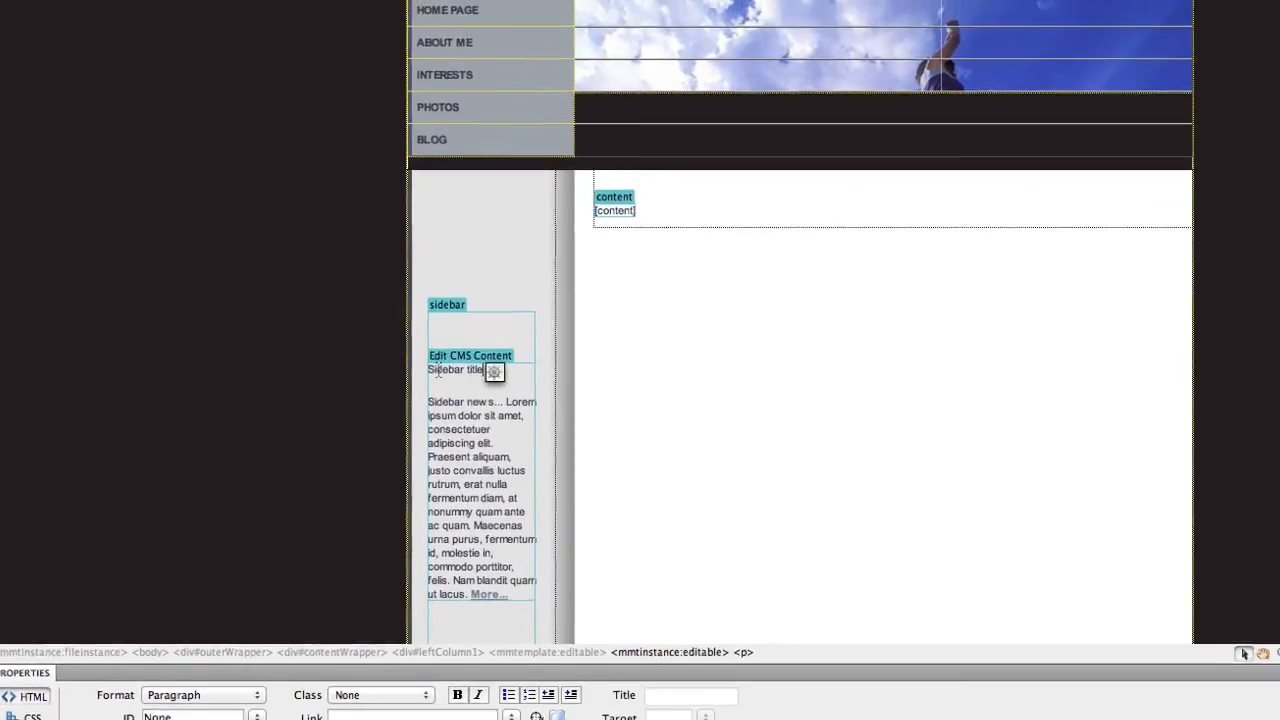
Replace the 'Sidebar title' heading with 'Exciting news' and make it bold.
double_click(450, 337)
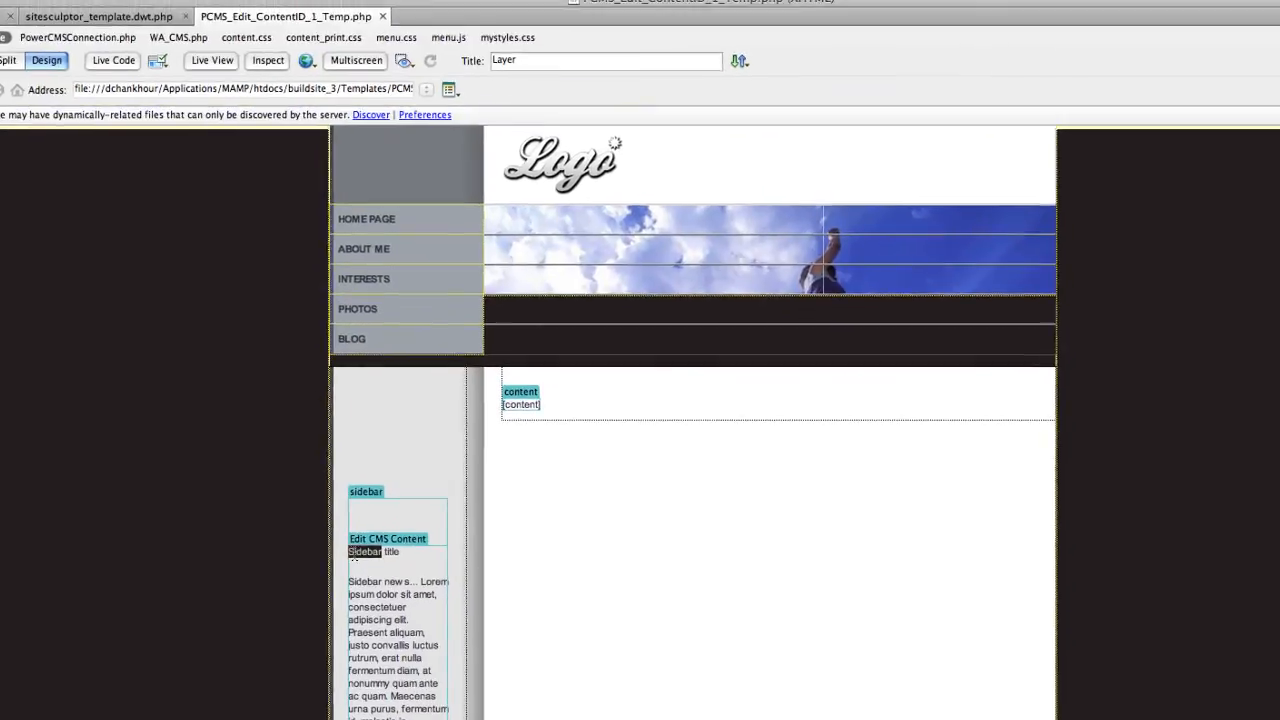
click(419, 534)
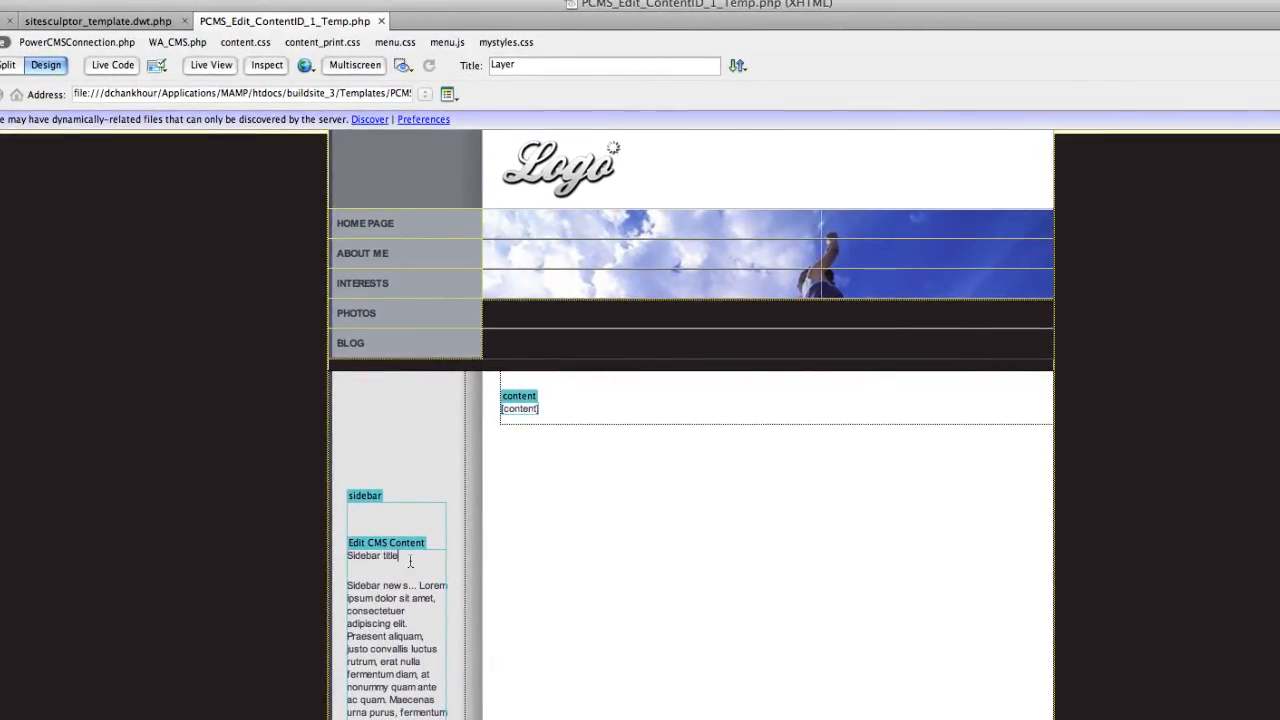
drag(404, 557, 335, 553)
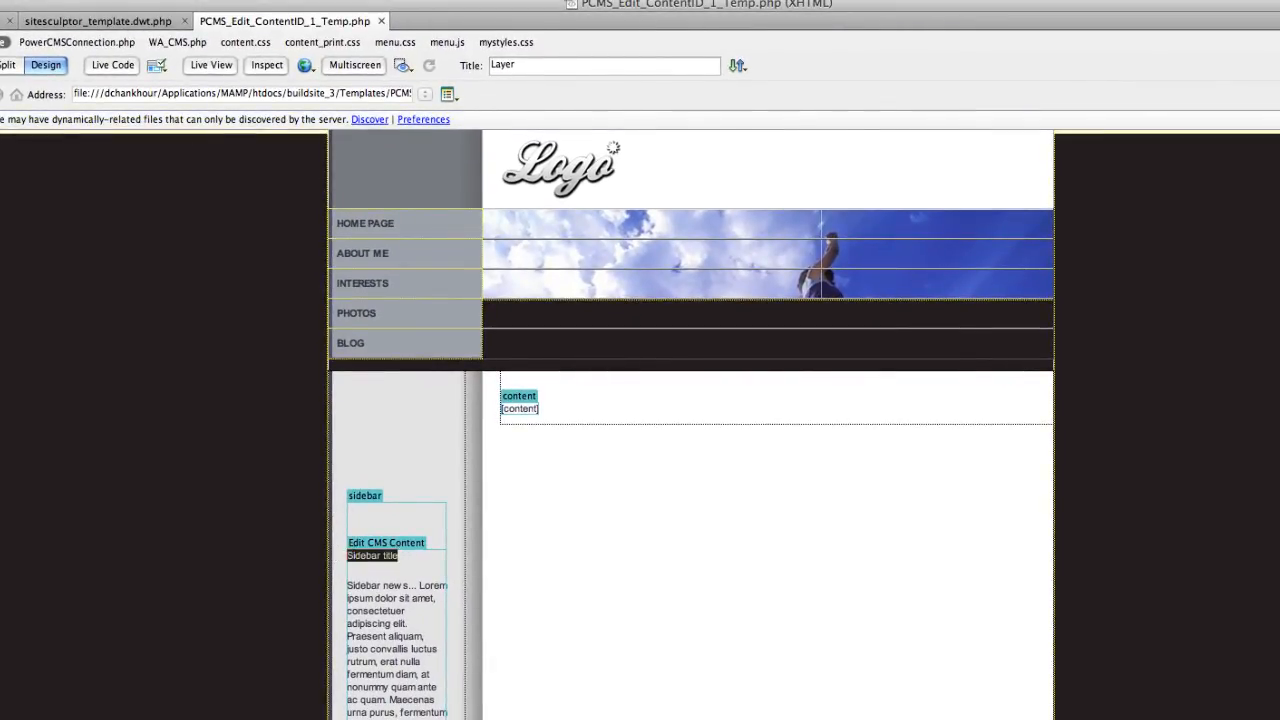
text(Exciting new s)
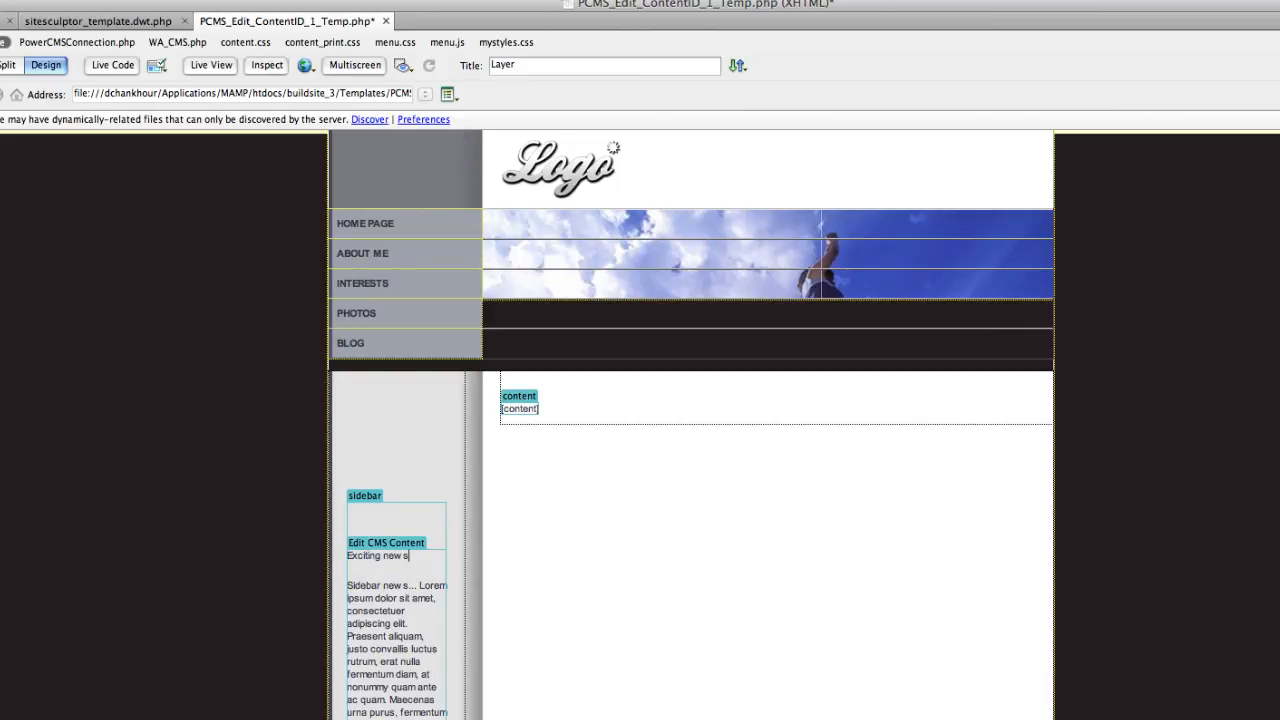
drag(416, 557, 350, 557)
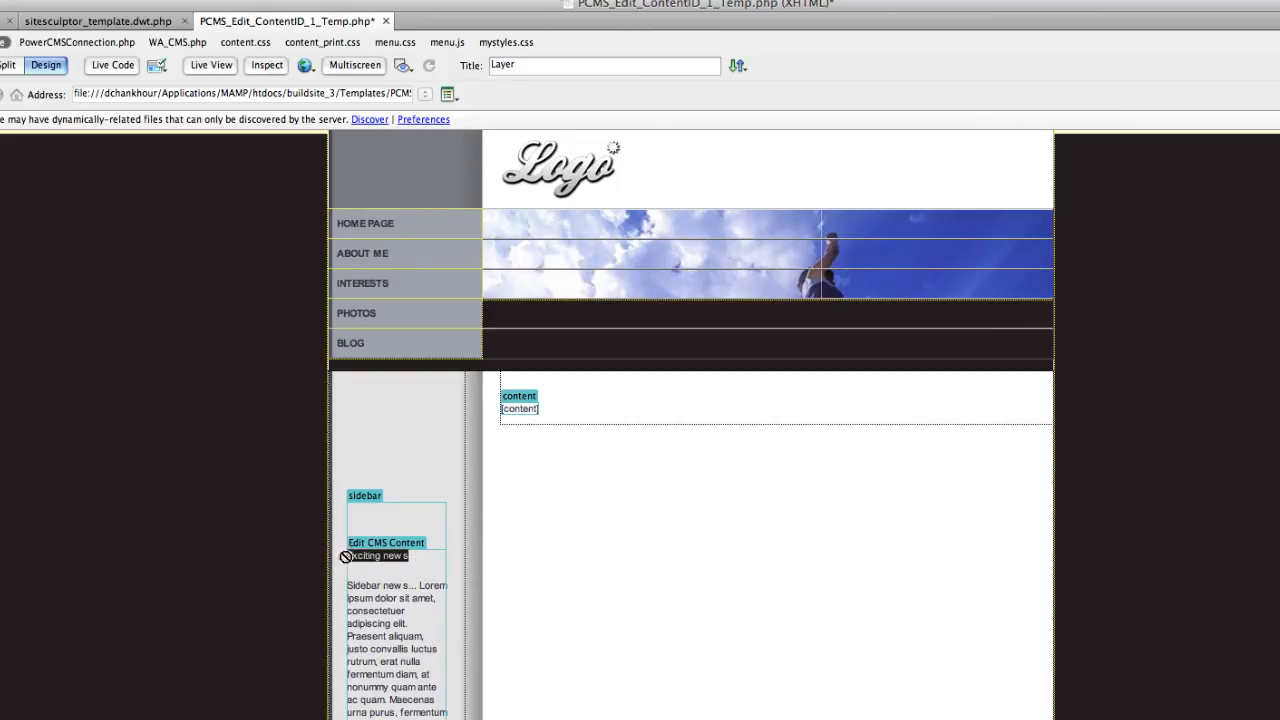
key(super+b)
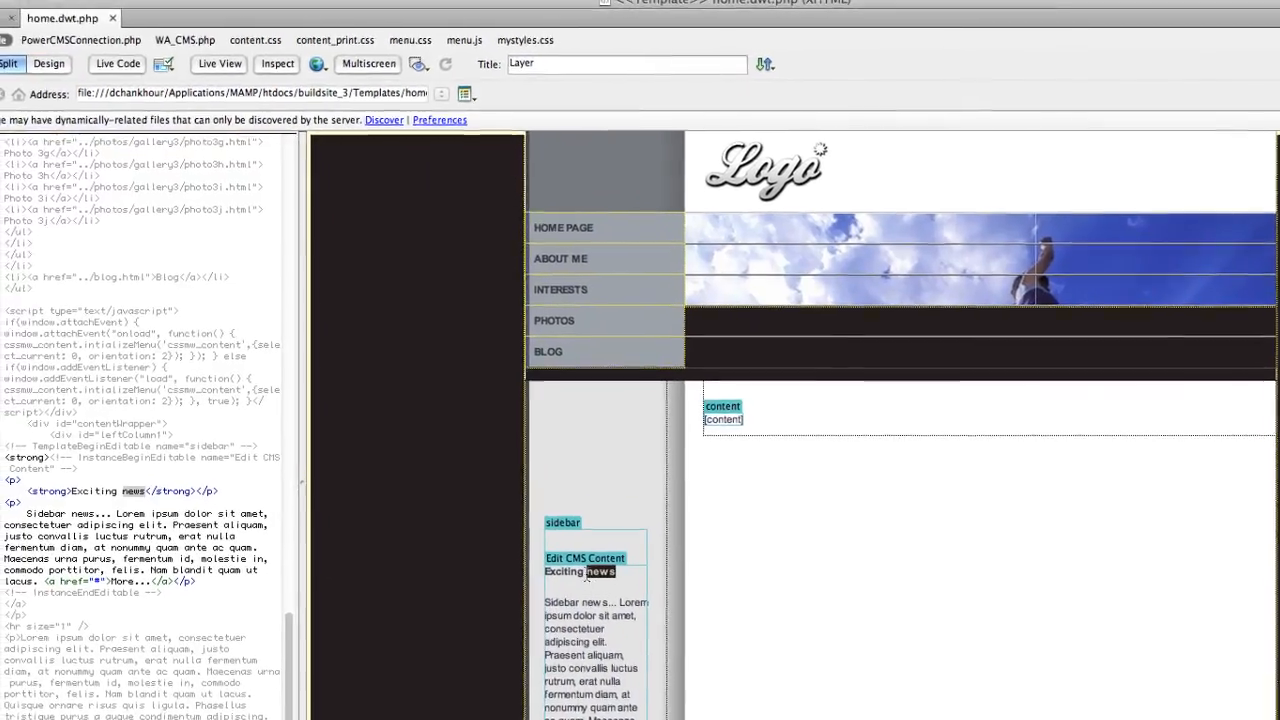
triple_click(587, 573)
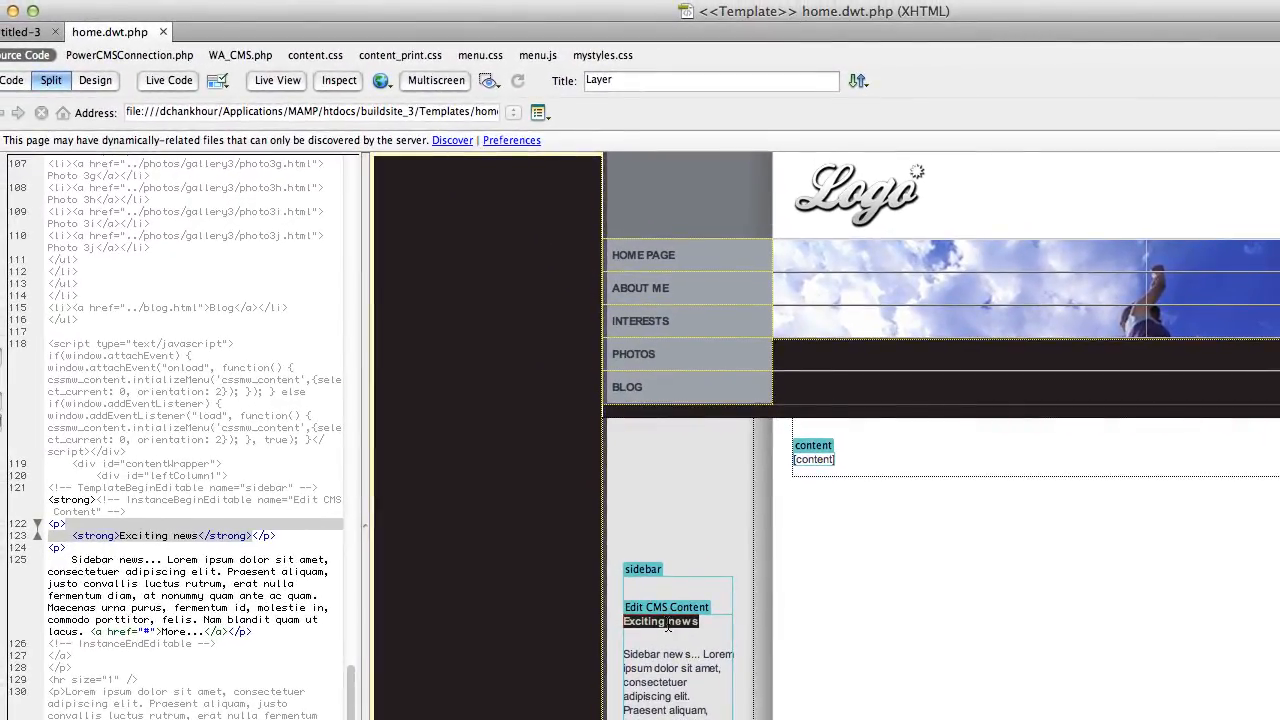
click(682, 682)
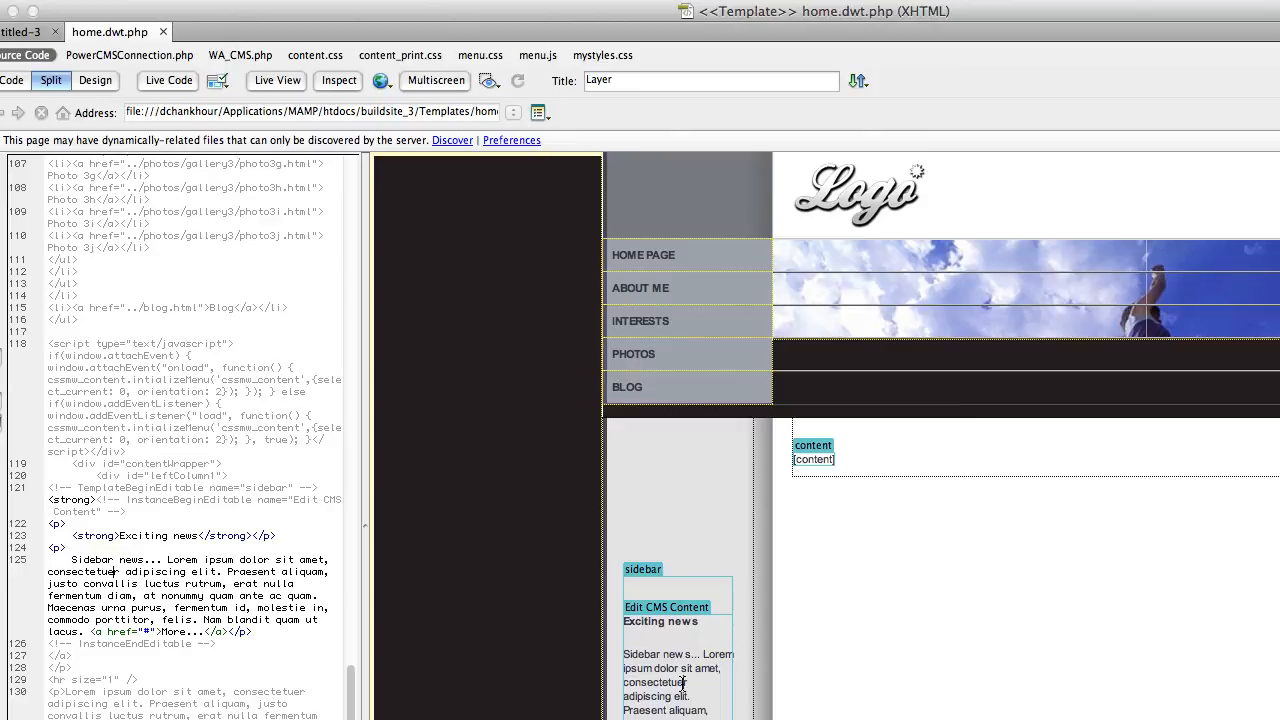